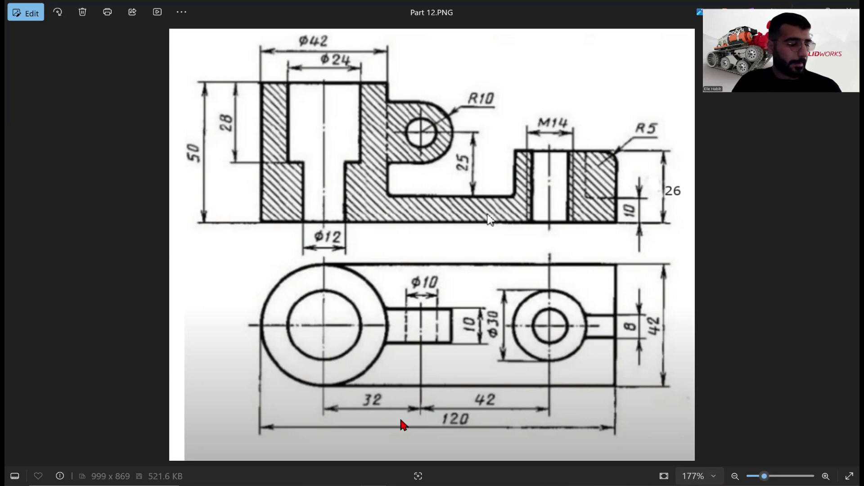
Step: Switch to SOLIDWORKS and sketch a circle about 83 mm in diameter centred on the origin
{"action": "key", "text": "alt+Tab"}
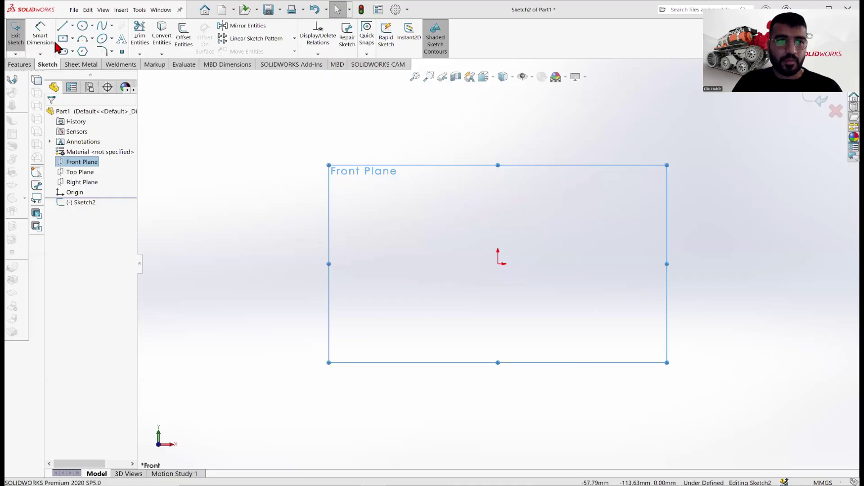
{"action": "left_click", "coordinate": [92, 26]}
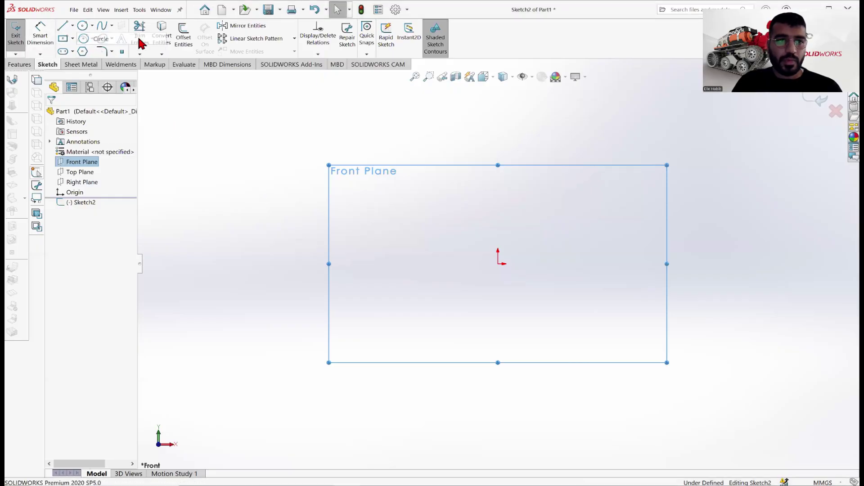
{"action": "left_click", "coordinate": [98, 39]}
{"action": "left_click", "coordinate": [498, 264]}
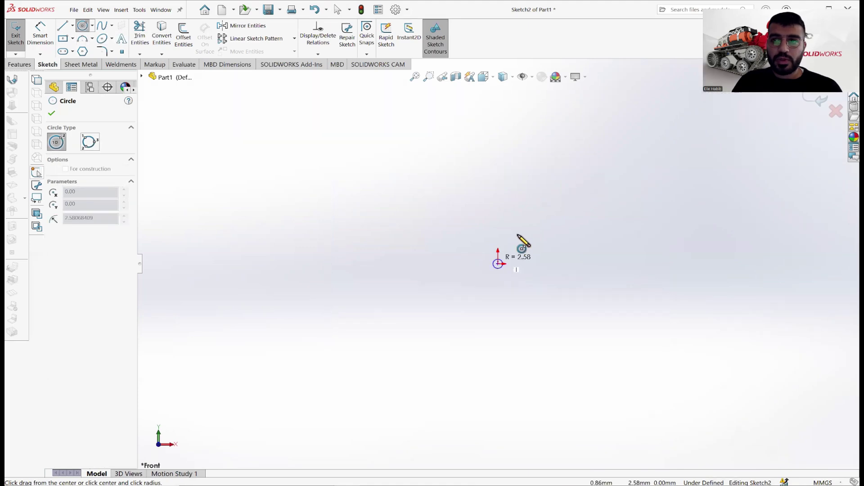
{"action": "left_click", "coordinate": [526, 190]}
{"action": "key", "text": "Escape"}
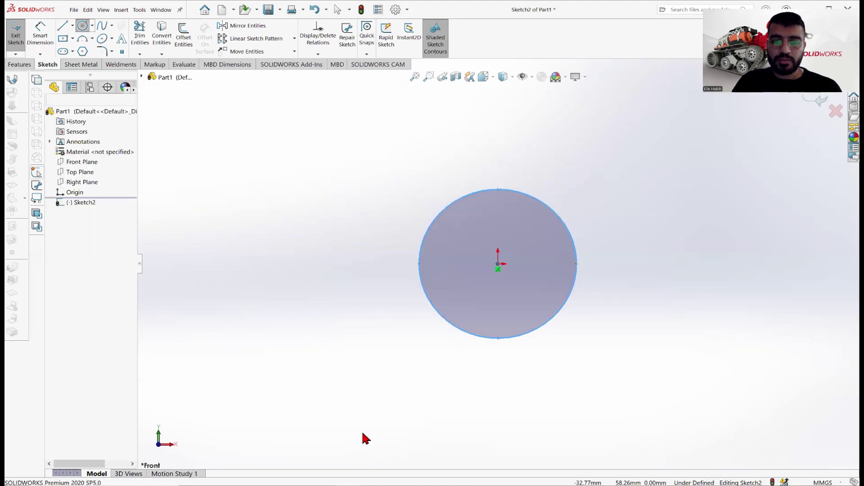
Step: Consult the Part 12.PNG reference drawing and dimension the circle's diameter to 42 mm
{"action": "key", "text": "alt+Tab"}
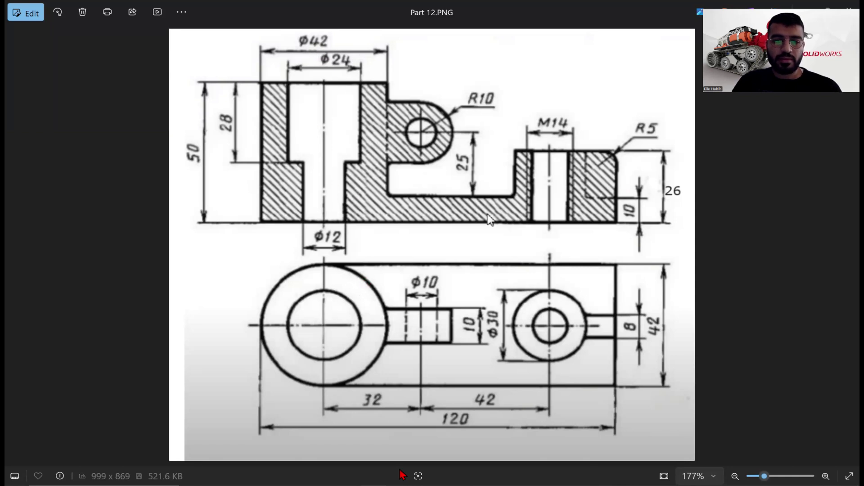
{"action": "key", "text": "alt+Tab"}
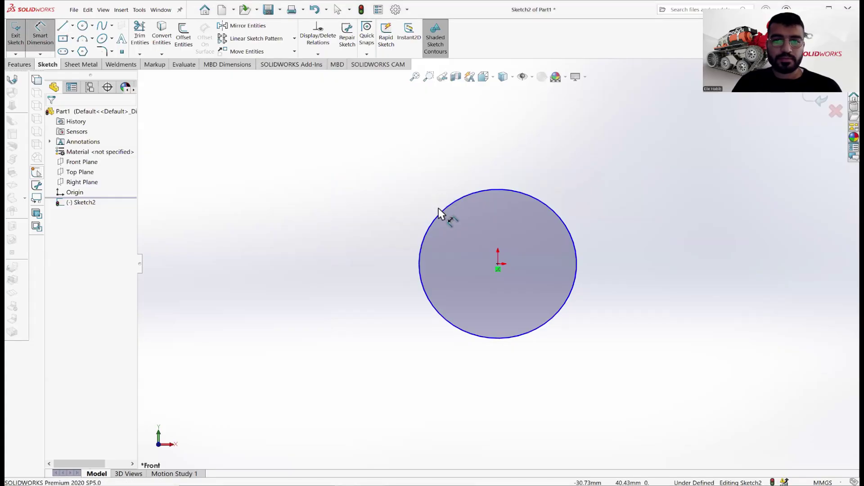
{"action": "left_click", "coordinate": [442, 212]}
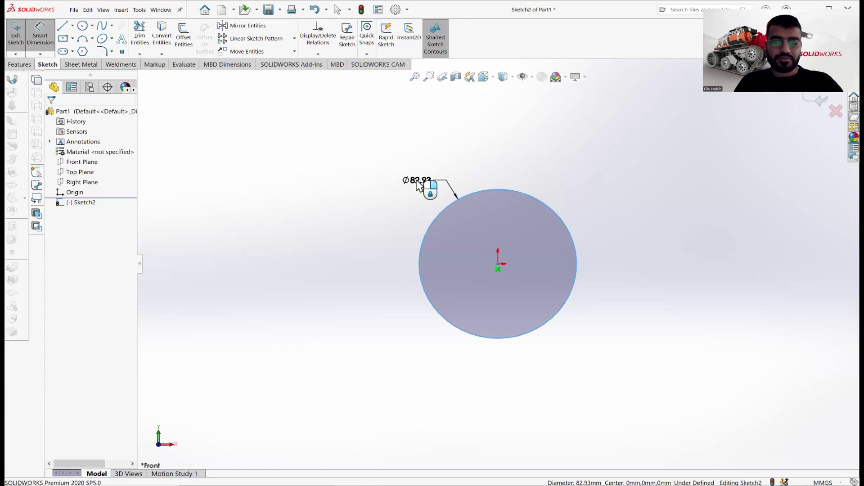
{"action": "left_click", "coordinate": [416, 181]}
{"action": "type", "text": "42"}
{"action": "key", "text": "Return"}
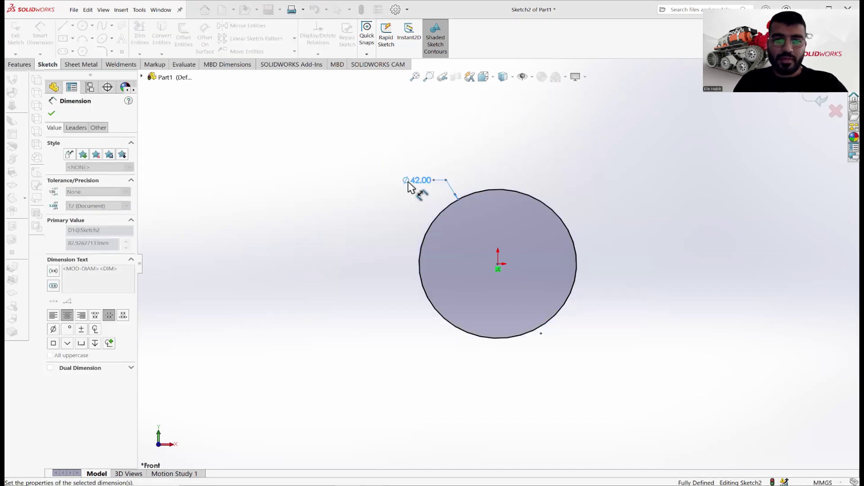
{"action": "left_click", "coordinate": [51, 113]}
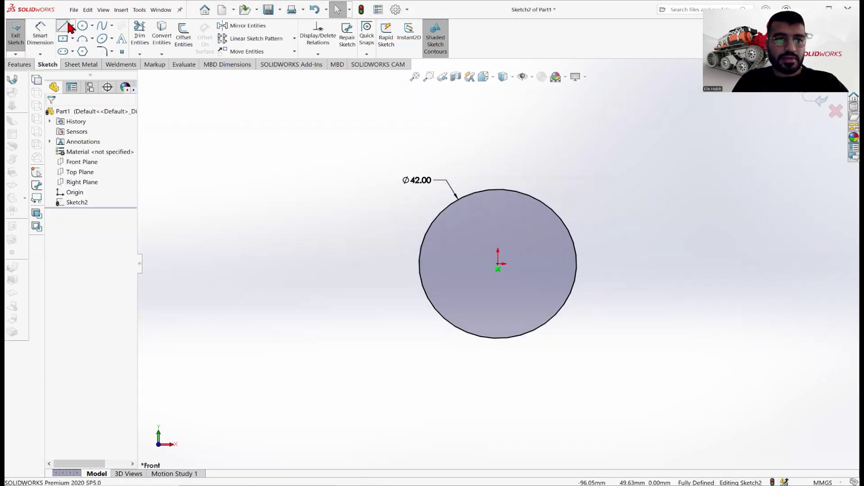
Step: Draw two horizontal lines about 61 mm long extending rightward from the circle's top and bottom quadrant points
{"action": "left_click", "coordinate": [63, 26]}
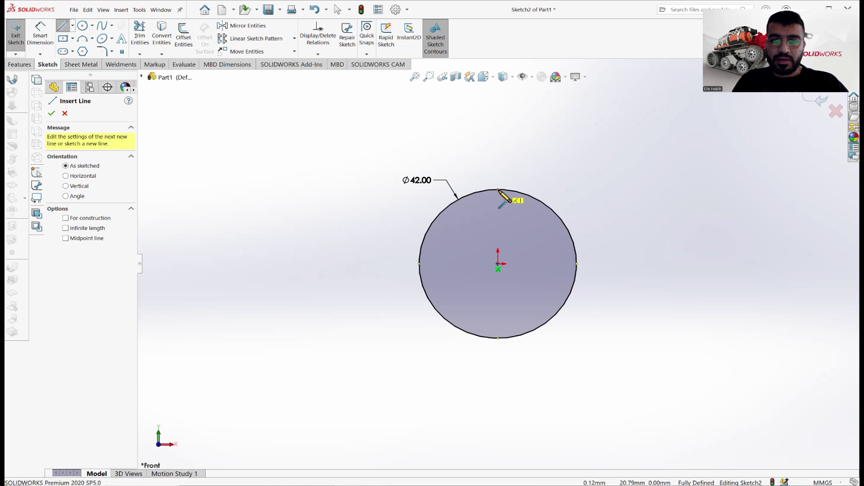
{"action": "left_click", "coordinate": [498, 190]}
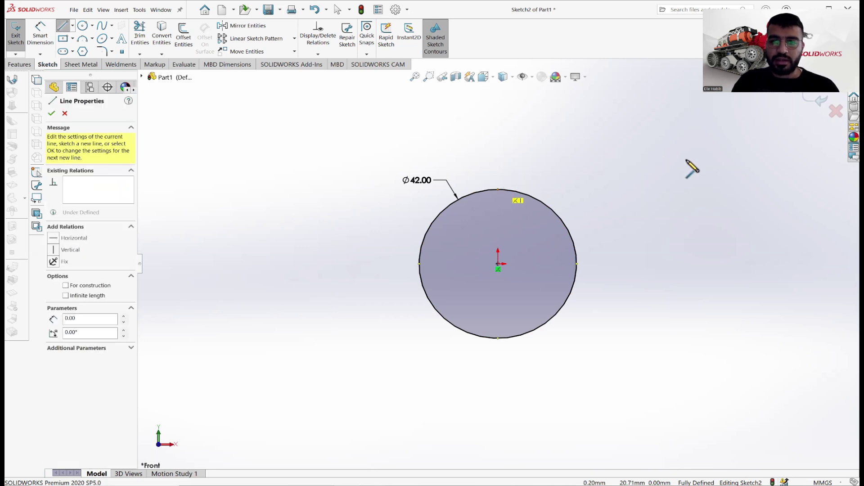
{"action": "left_click", "coordinate": [728, 190]}
{"action": "right_click", "coordinate": [614, 137]}
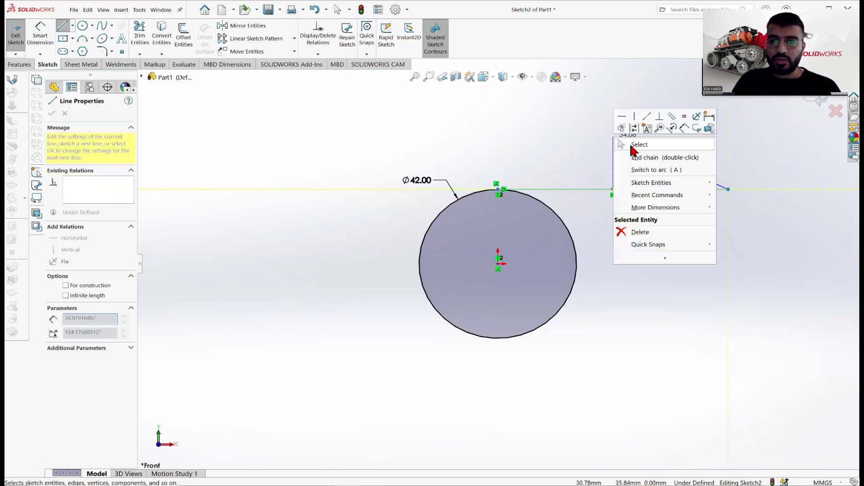
{"action": "key", "text": "Escape"}
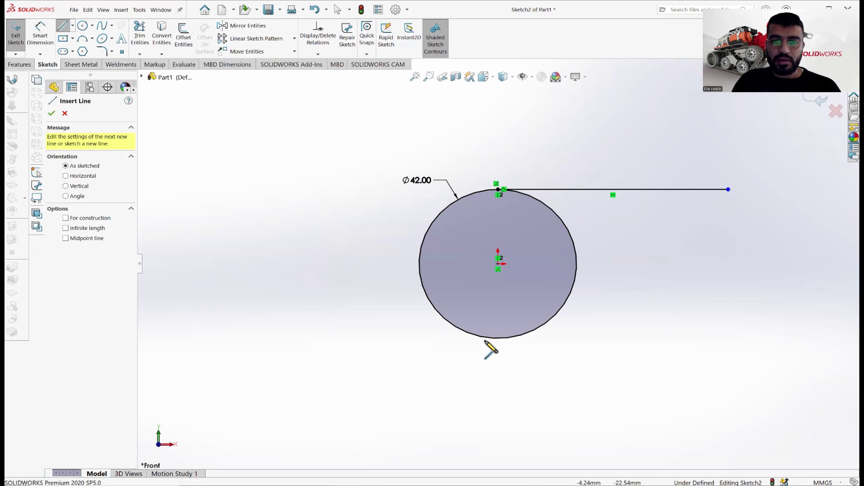
{"action": "left_click", "coordinate": [498, 338]}
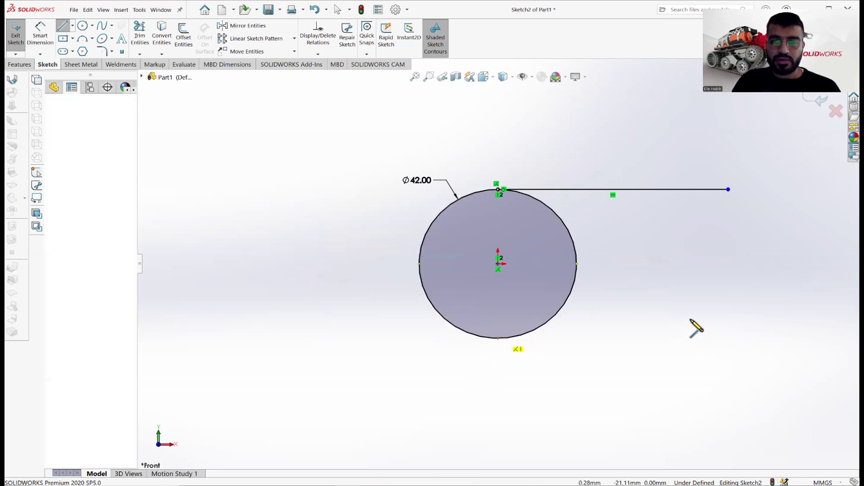
{"action": "left_click", "coordinate": [728, 338]}
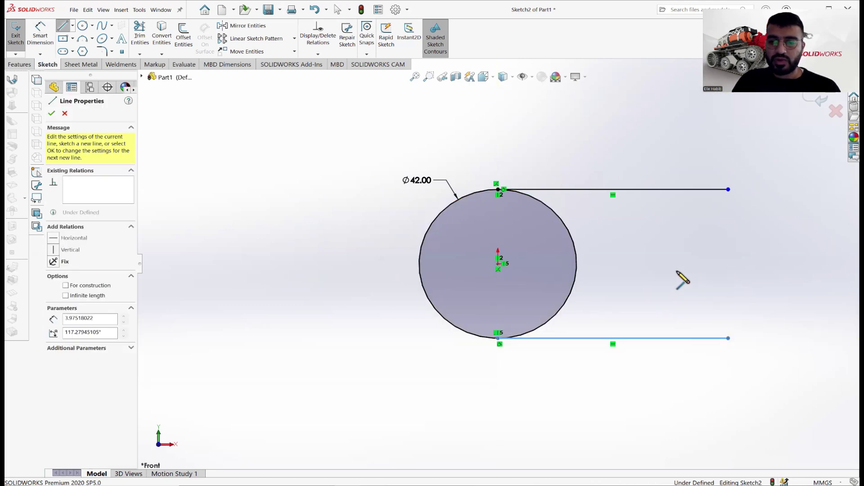
{"action": "right_click", "coordinate": [680, 248]}
{"action": "left_click", "coordinate": [702, 276]}
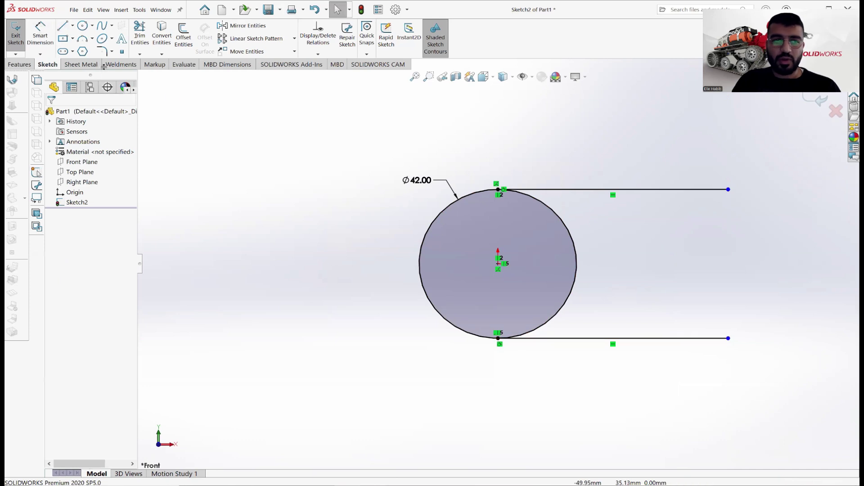
Step: Apply an Equal relation between the upper and lower horizontal lines
{"action": "left_click", "coordinate": [566, 189]}
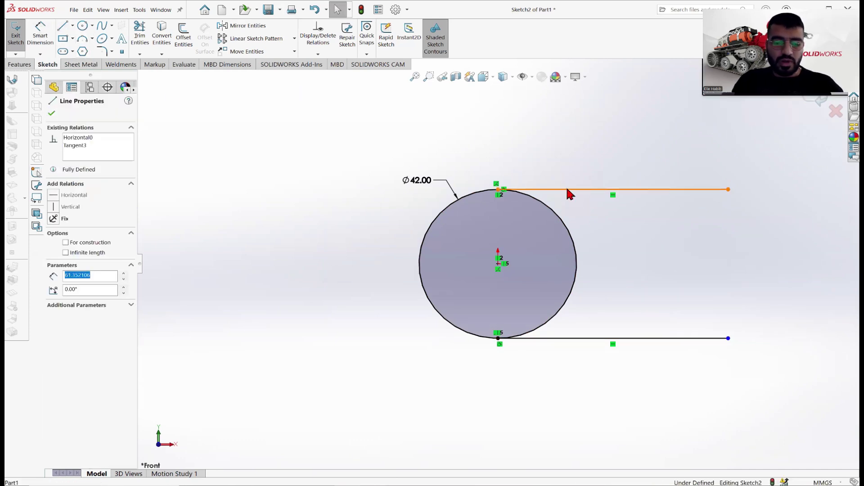
{"action": "left_click", "coordinate": [593, 341], "text": "ctrl"}
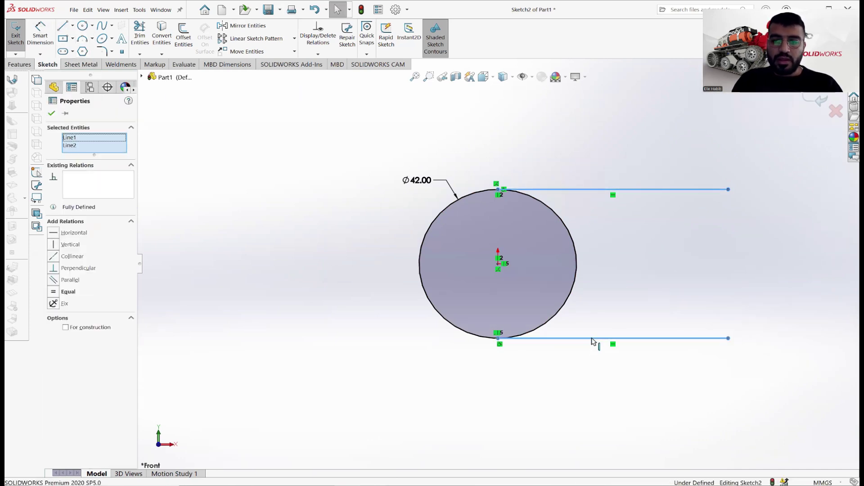
{"action": "left_click", "coordinate": [67, 292]}
{"action": "left_click", "coordinate": [226, 314]}
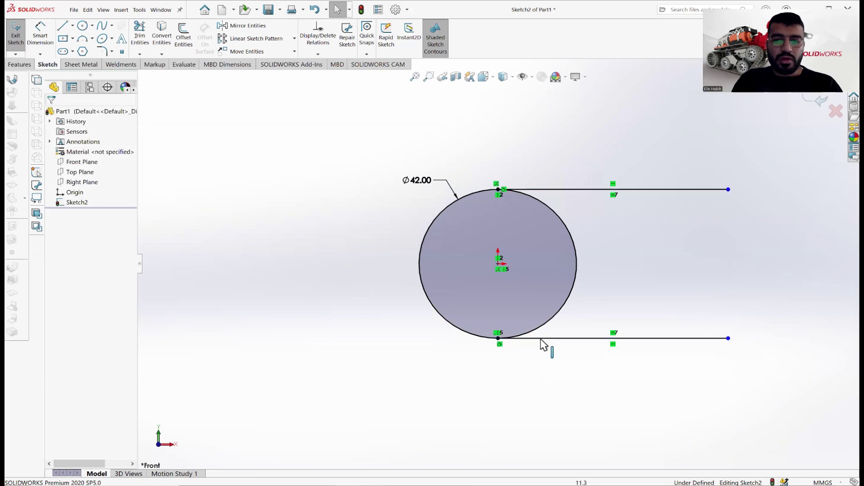
Step: Inspect the existing relations of the circle and the two horizontal lines for tangency
{"action": "left_click", "coordinate": [542, 339]}
{"action": "left_click", "coordinate": [552, 319], "text": "ctrl"}
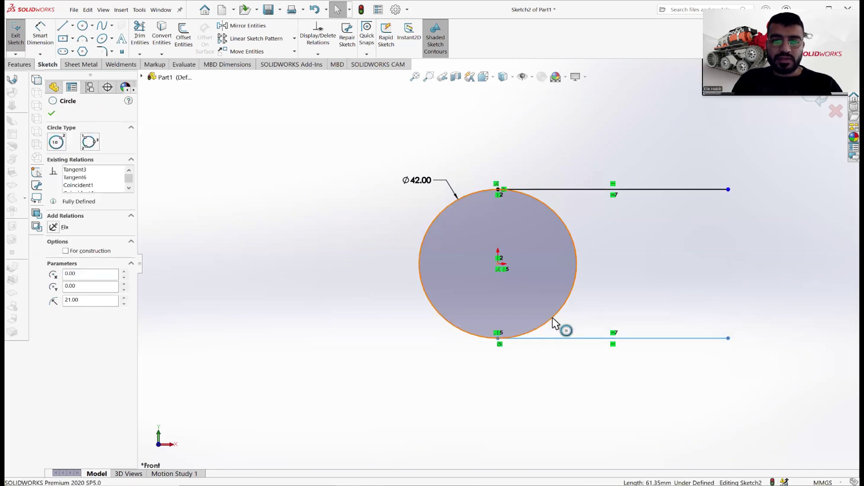
{"action": "left_click", "coordinate": [51, 113]}
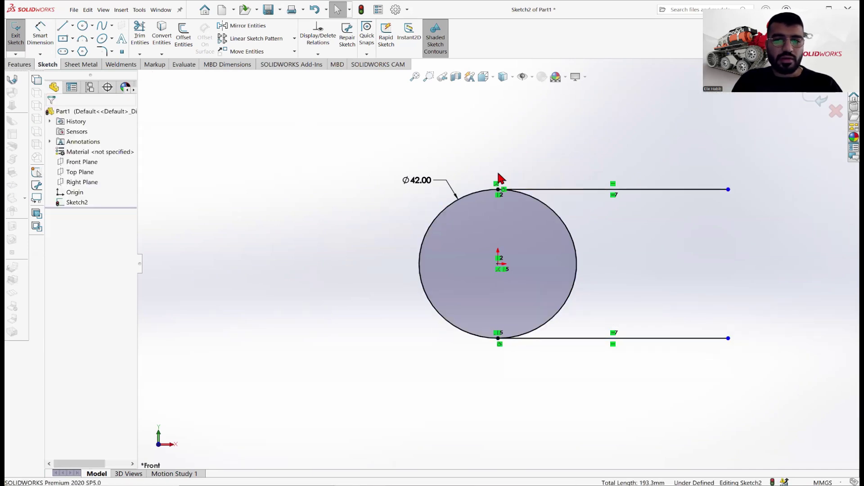
{"action": "left_click", "coordinate": [536, 193]}
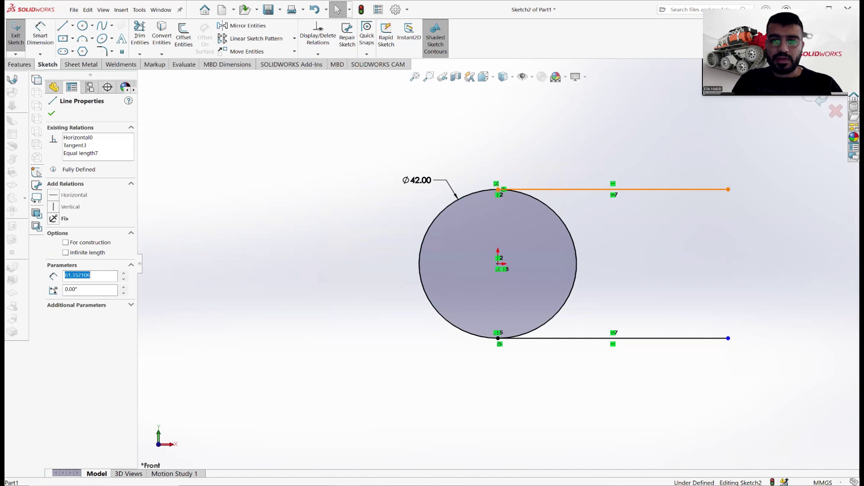
{"action": "left_click", "coordinate": [538, 198]}
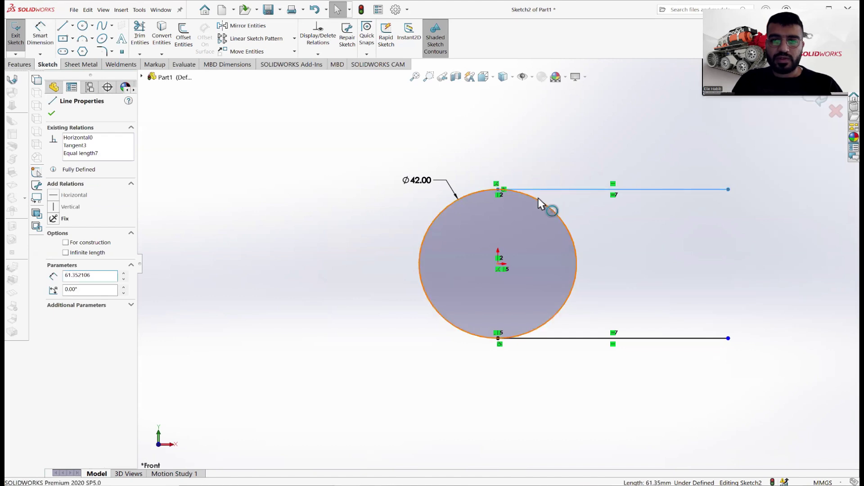
{"action": "left_click", "coordinate": [51, 113]}
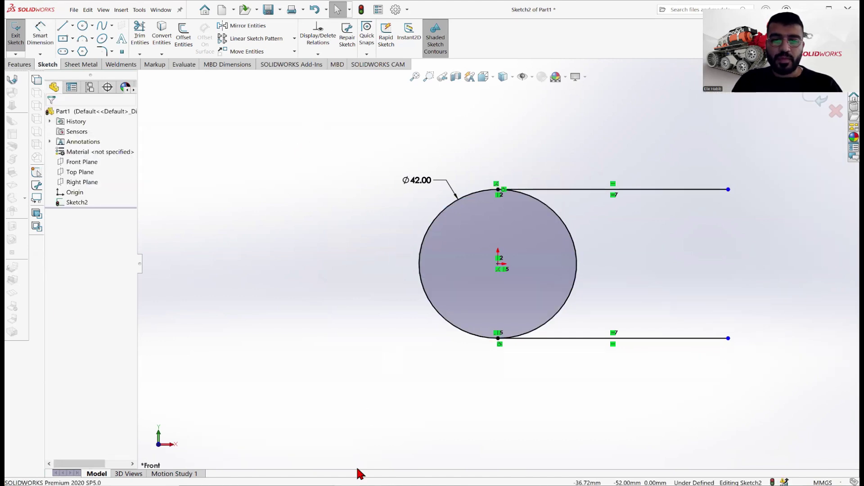
Step: Draw a horizontal centerline about 158 mm long from the circle's left quadrant point through the origin, past the lines' right ends
{"action": "left_click", "coordinate": [73, 28]}
{"action": "left_click", "coordinate": [79, 49]}
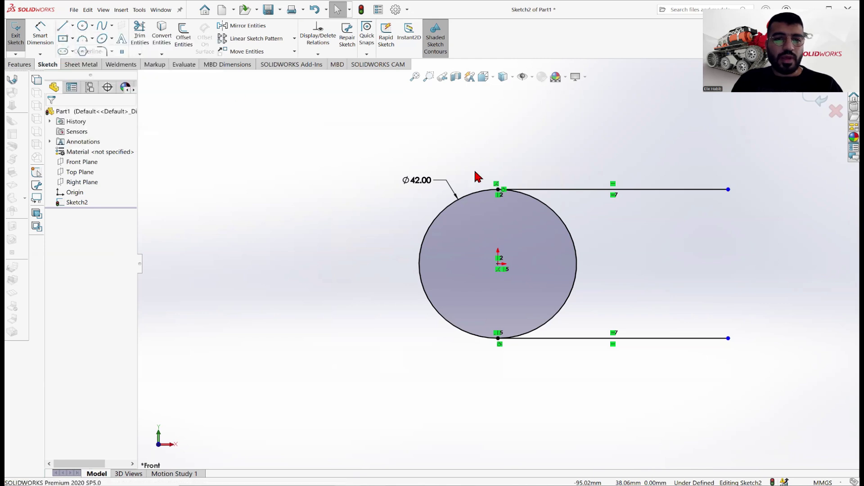
{"action": "left_click", "coordinate": [419, 264]}
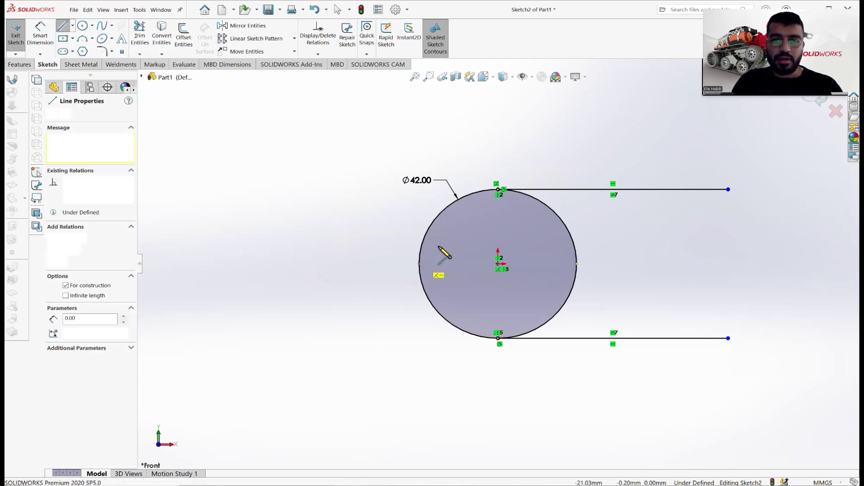
{"action": "scroll", "coordinate": [495, 265], "scroll_direction": "up", "scroll_amount": 3}
{"action": "scroll", "coordinate": [526, 252], "scroll_direction": "up", "scroll_amount": 2}
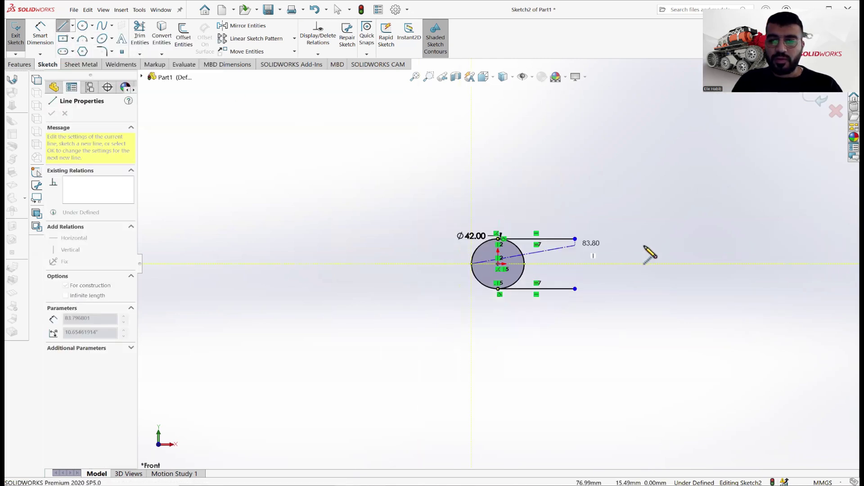
{"action": "double_click", "coordinate": [670, 263]}
{"action": "key", "text": "Escape"}
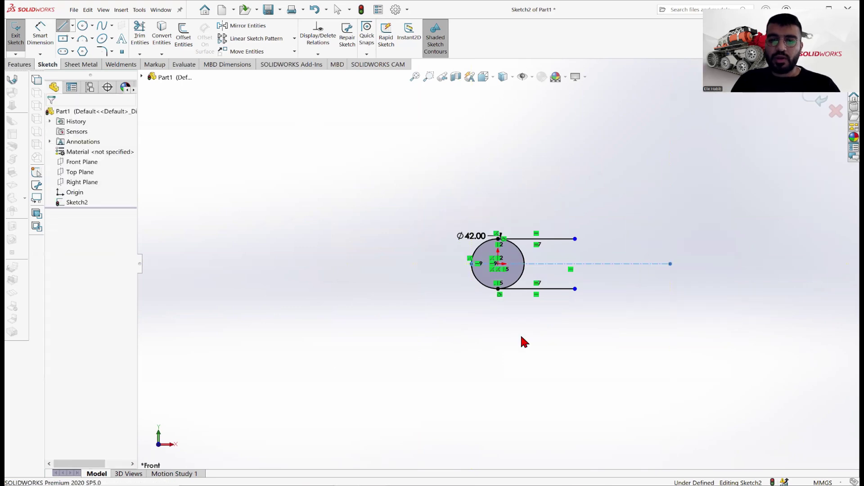
Step: Check the overall length in the reference drawing and dimension the horizontal centerline to 120 mm
{"action": "key", "text": "super+d"}
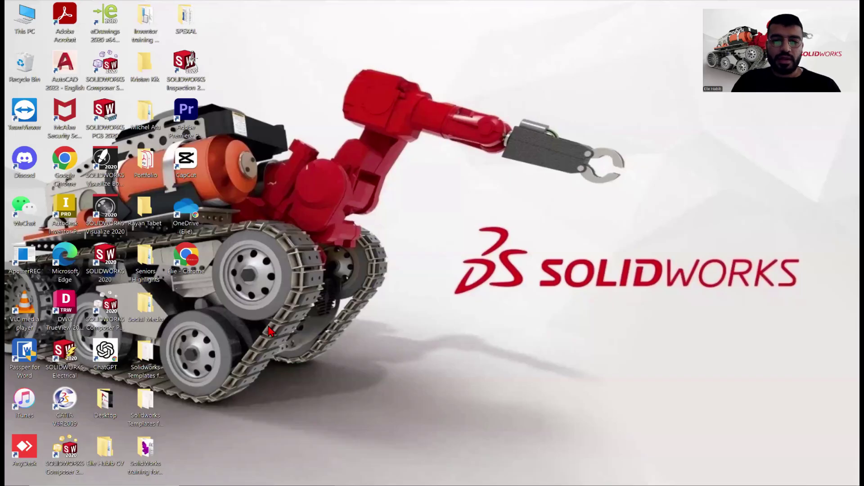
{"action": "key", "text": "alt+Tab"}
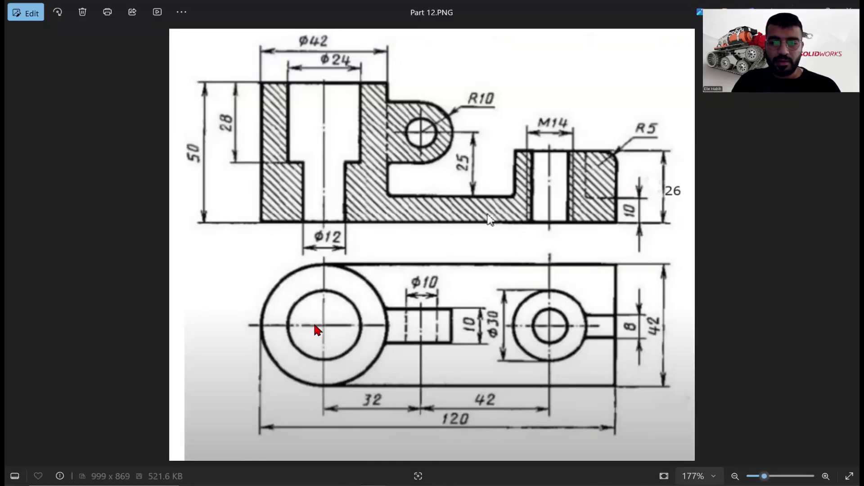
{"action": "key", "text": "alt+Tab"}
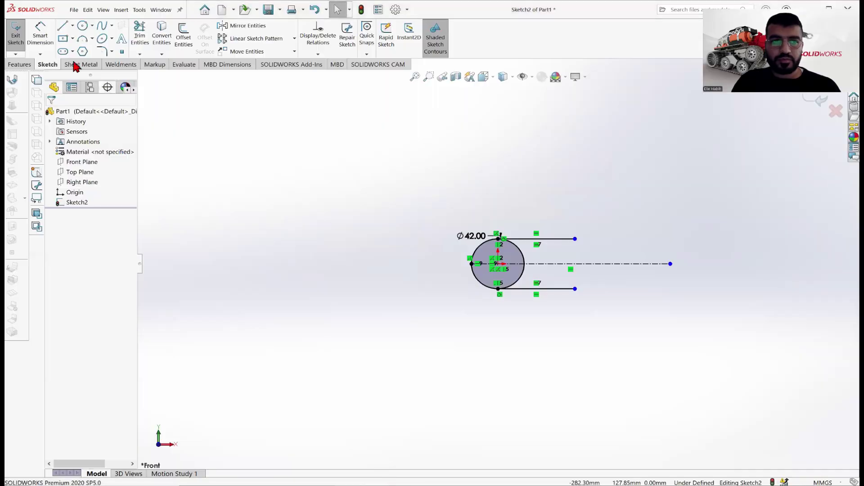
{"action": "left_click", "coordinate": [40, 36]}
{"action": "scroll", "coordinate": [637, 244], "scroll_direction": "down", "scroll_amount": 1}
{"action": "middle_click_drag", "start_coordinate": [624, 251], "coordinate": [525, 267], "text": "ctrl"}
{"action": "scroll", "coordinate": [484, 273], "scroll_direction": "down", "scroll_amount": 2}
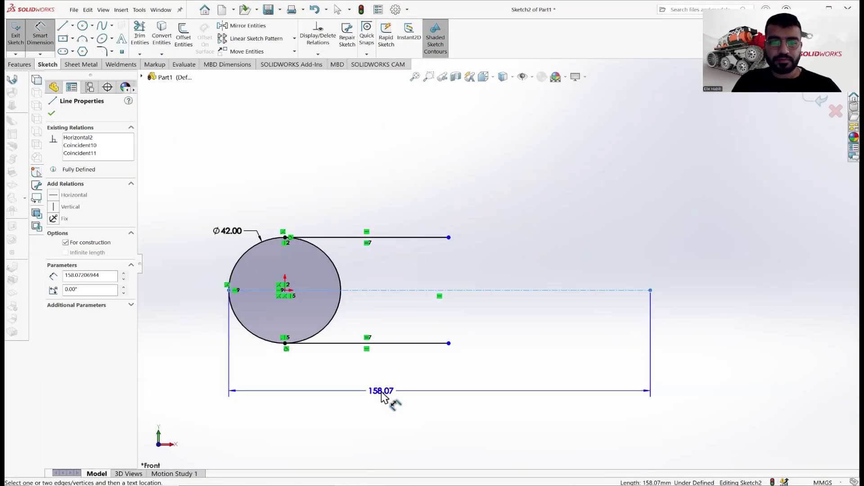
{"action": "left_click", "coordinate": [391, 399]}
{"action": "type", "text": "120"}
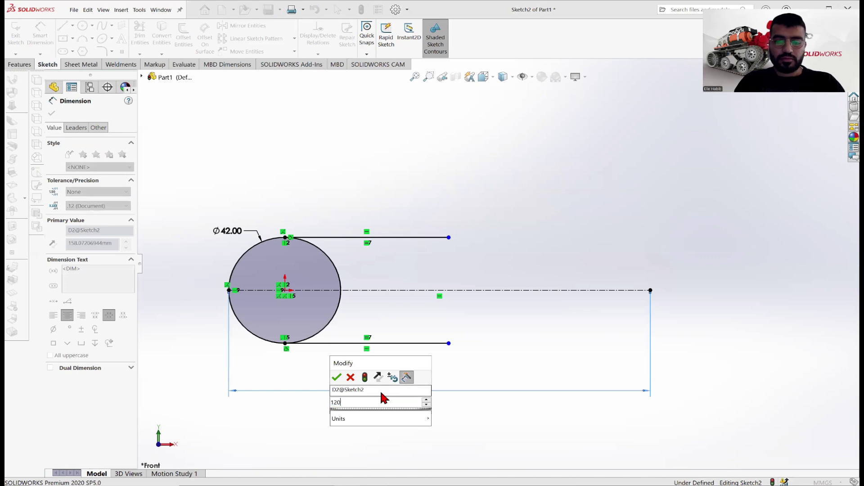
{"action": "key", "text": "Return"}
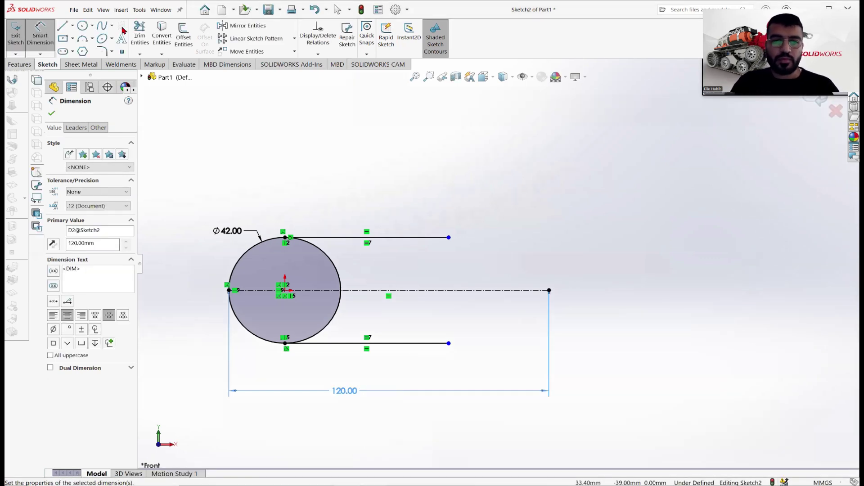
{"action": "left_click", "coordinate": [52, 113]}
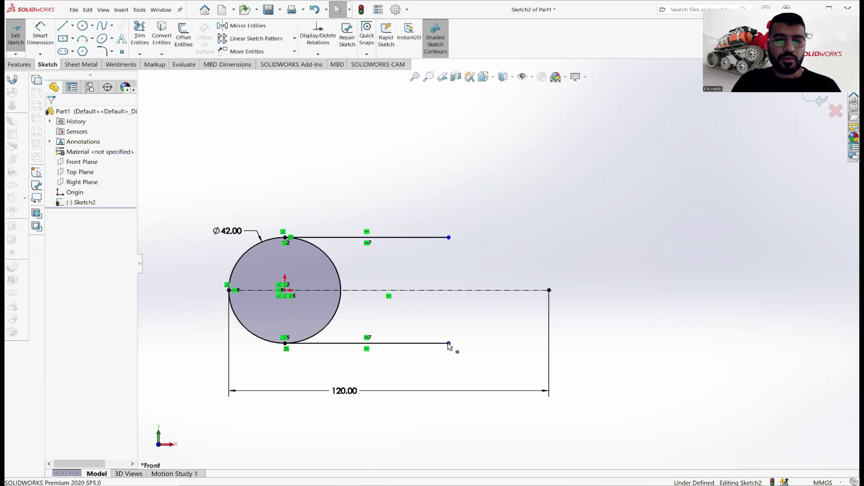
Step: Stretch both horizontal lines past the centerline's right end and draw a vertical midpoint line about 71 mm long centered on that endpoint
{"action": "left_click_drag", "start_coordinate": [449, 344], "coordinate": [590, 346]}
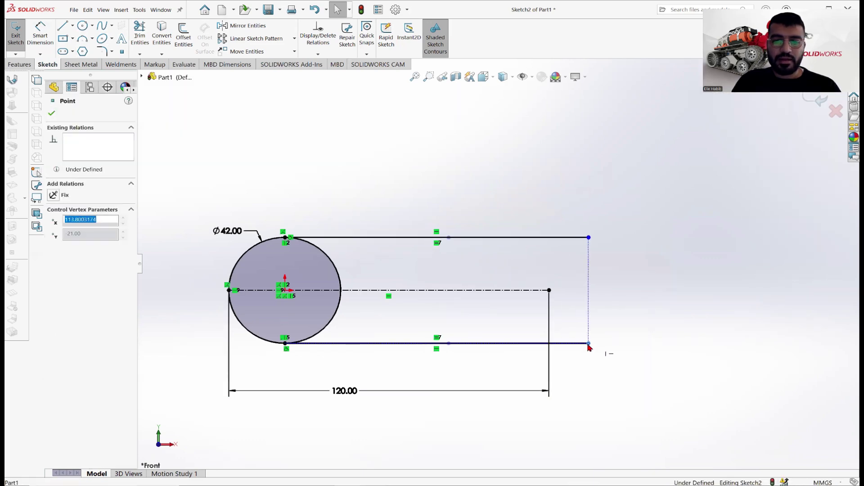
{"action": "left_click", "coordinate": [51, 113]}
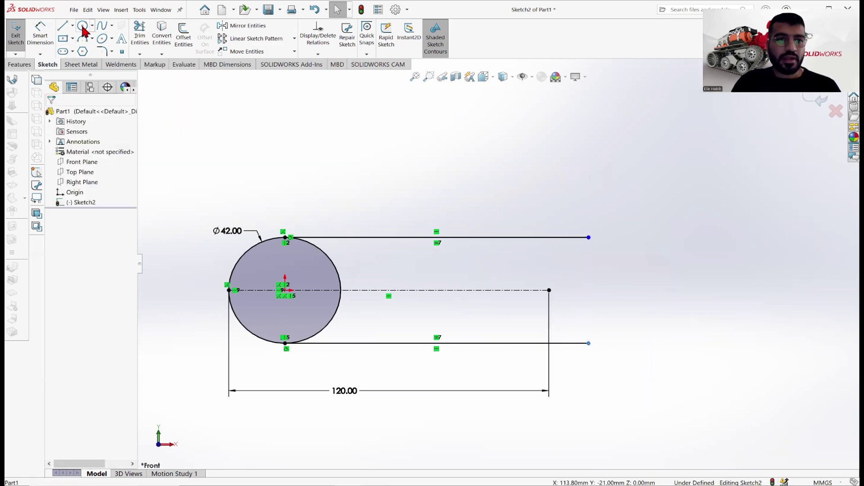
{"action": "left_click", "coordinate": [72, 26]}
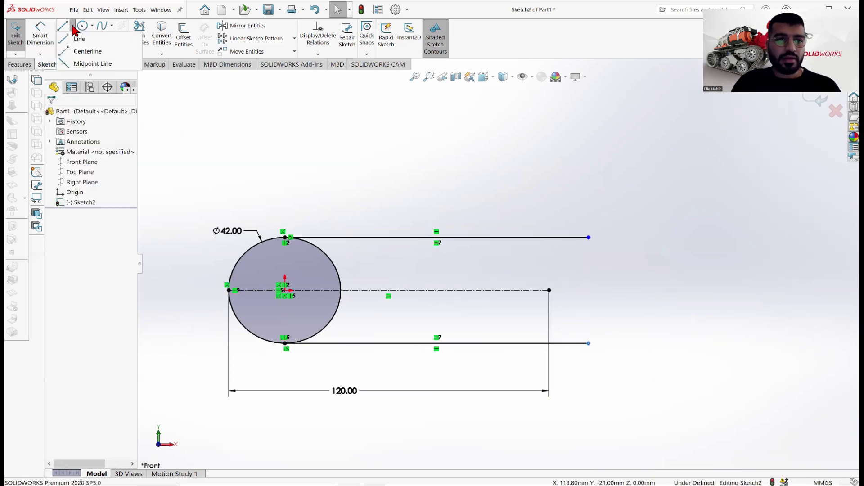
{"action": "left_click", "coordinate": [85, 64]}
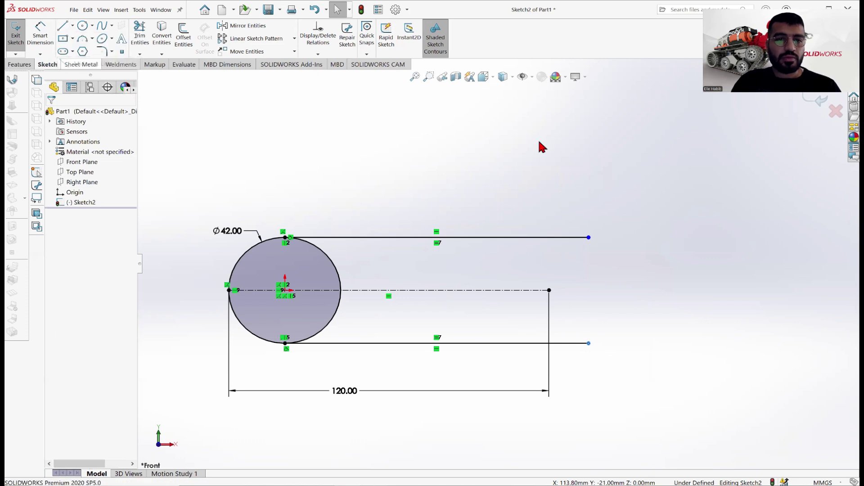
{"action": "left_click", "coordinate": [549, 290]}
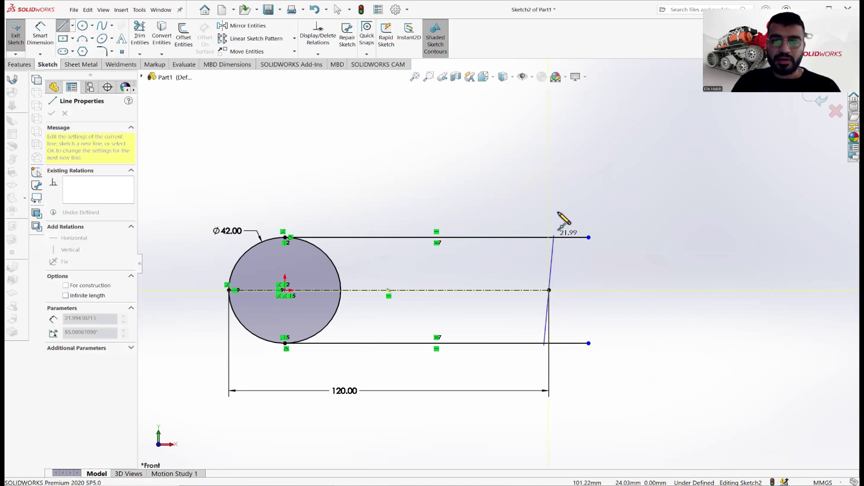
{"action": "left_click", "coordinate": [549, 201]}
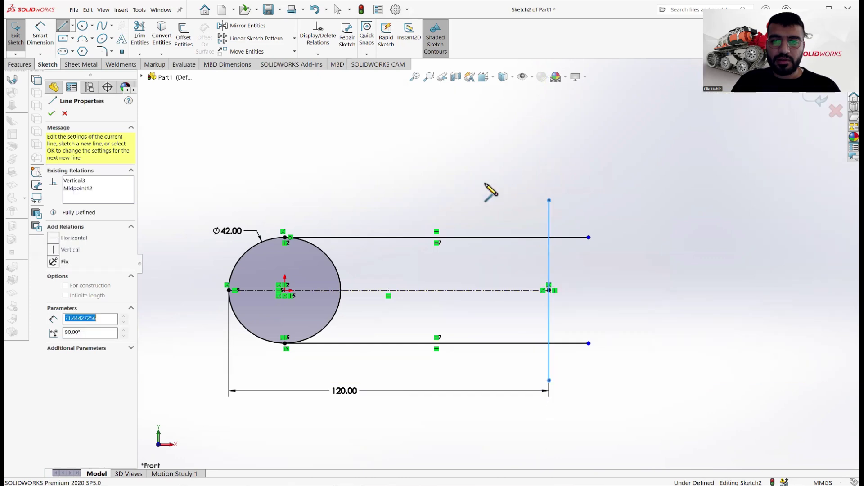
{"action": "key", "text": "Escape"}
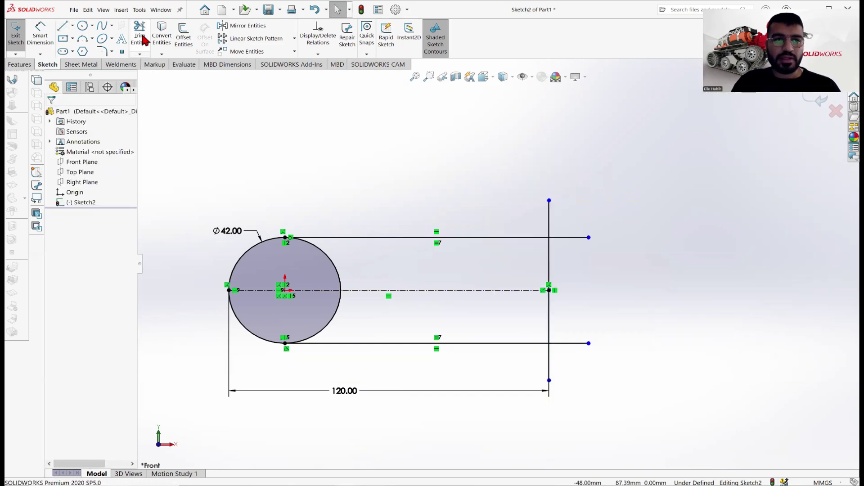
Step: Trim the overhanging ends of the horizontal and vertical lines and the circle's inner right arc to leave one closed profile
{"action": "left_click", "coordinate": [140, 35]}
{"action": "mouse_move", "coordinate": [529, 212]}
{"action": "left_mouse_down"}
{"action": "mouse_move", "coordinate": [569, 242]}
{"action": "mouse_move", "coordinate": [571, 342]}
{"action": "mouse_move", "coordinate": [509, 369]}
{"action": "mouse_move", "coordinate": [510, 355]}
{"action": "left_mouse_up"}
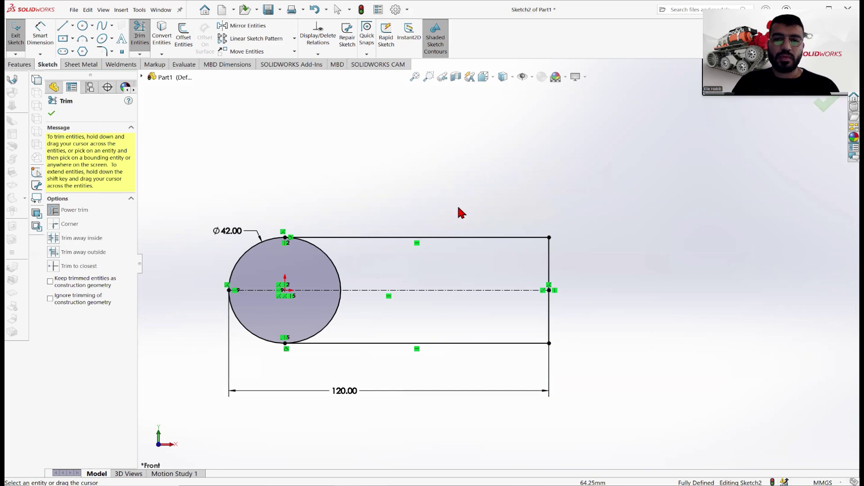
{"action": "left_click", "coordinate": [51, 113]}
{"action": "left_click", "coordinate": [139, 35]}
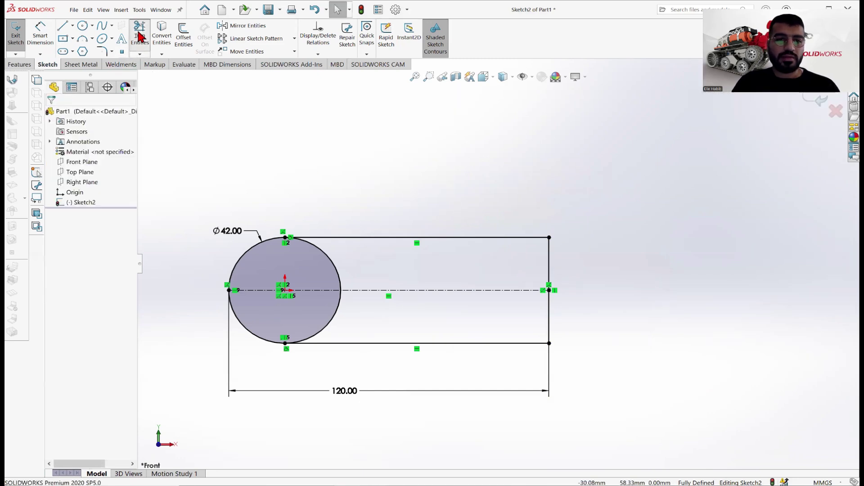
{"action": "mouse_move", "coordinate": [341, 260]}
{"action": "left_mouse_down"}
{"action": "mouse_move", "coordinate": [310, 321]}
{"action": "mouse_move", "coordinate": [341, 318]}
{"action": "left_mouse_up"}
{"action": "right_click", "coordinate": [367, 167]}
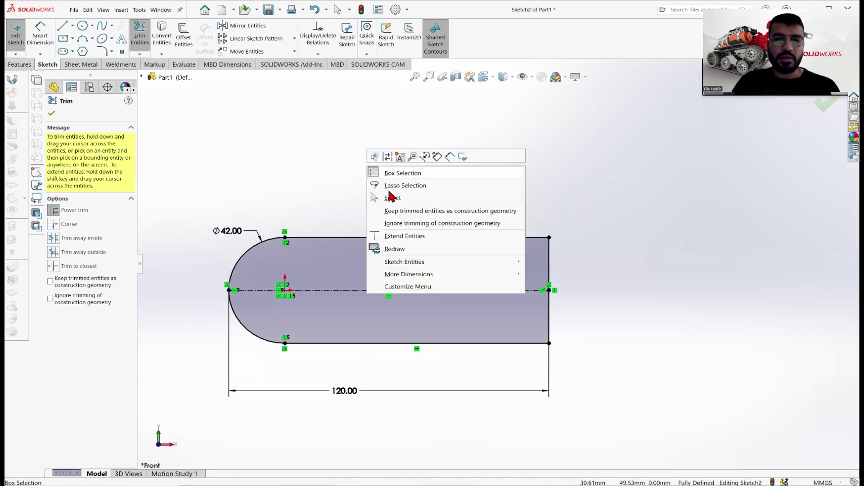
{"action": "left_click", "coordinate": [388, 196]}
Step: Check the base thickness in the reference drawing and extrude the closed profile 10 mm, blind from the sketch plane
{"action": "middle_click_drag", "start_coordinate": [398, 189], "coordinate": [405, 162]}
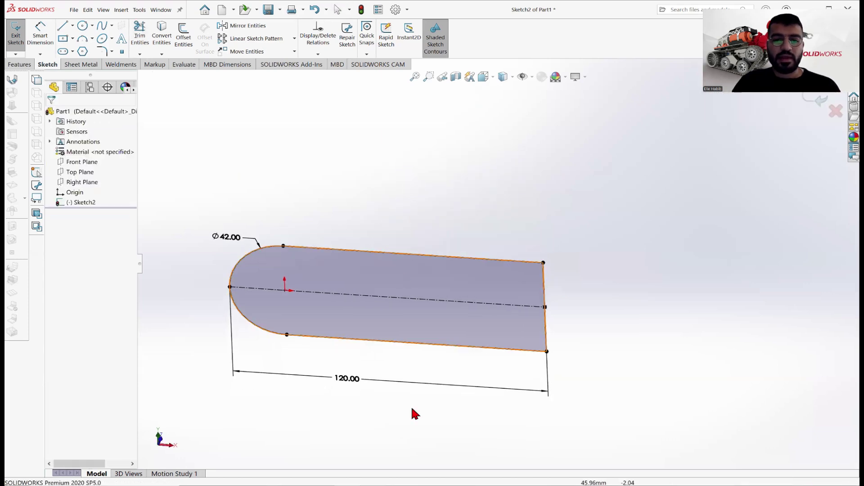
{"action": "key", "text": "alt+Tab"}
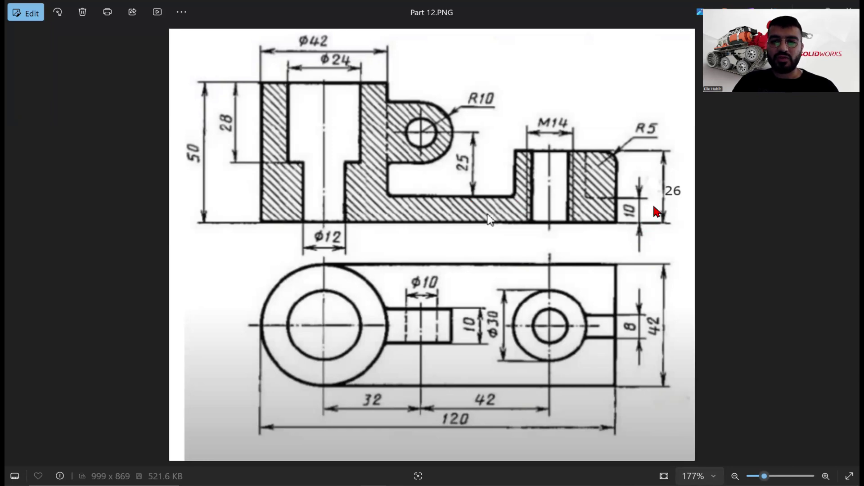
{"action": "key", "text": "alt+Tab"}
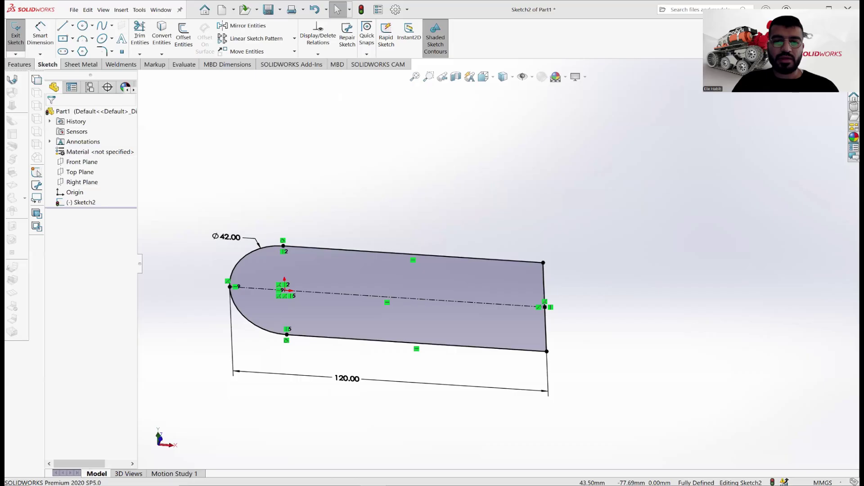
{"action": "left_click", "coordinate": [17, 36]}
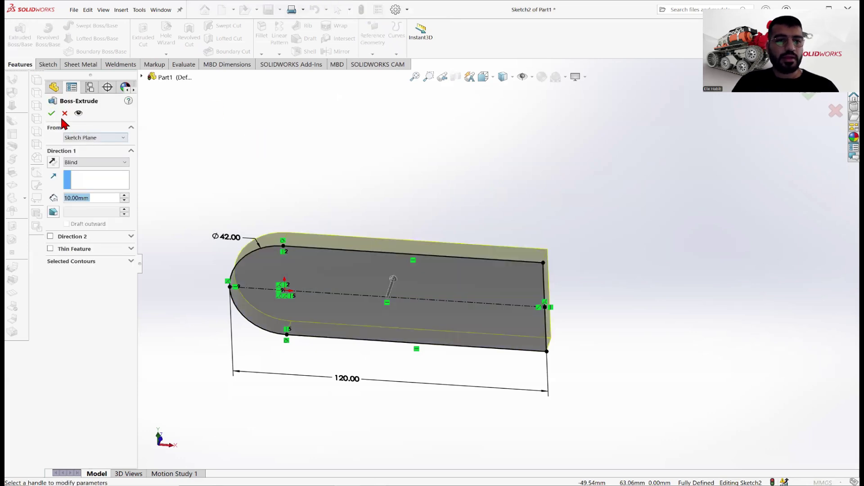
{"action": "left_click", "coordinate": [51, 113]}
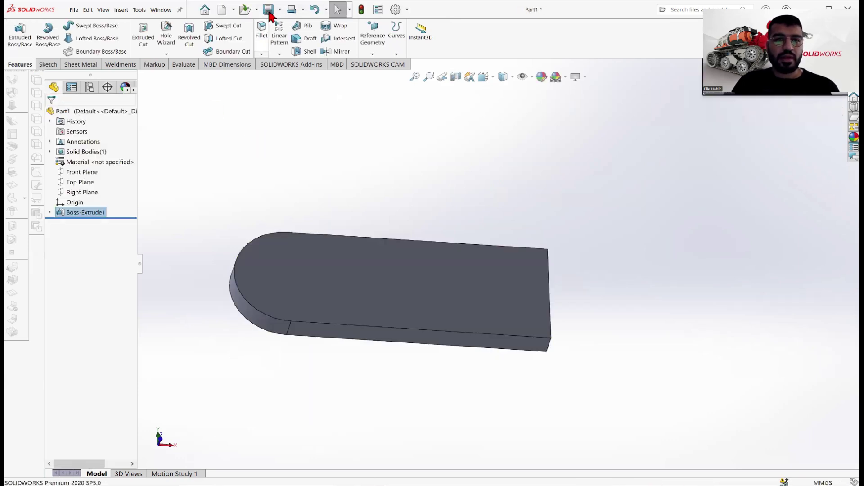
Step: Save the part as Part 12 in the SolidWorks training folder
{"action": "left_click", "coordinate": [268, 10]}
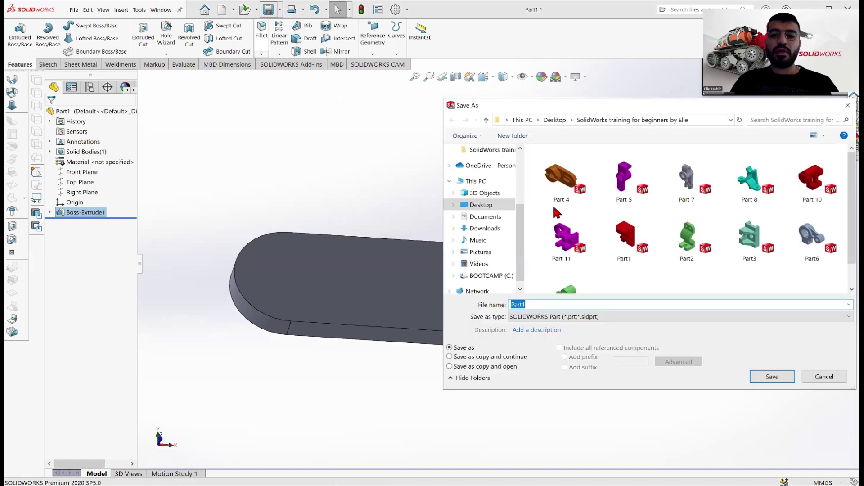
{"action": "type", "text": "Part 1"}
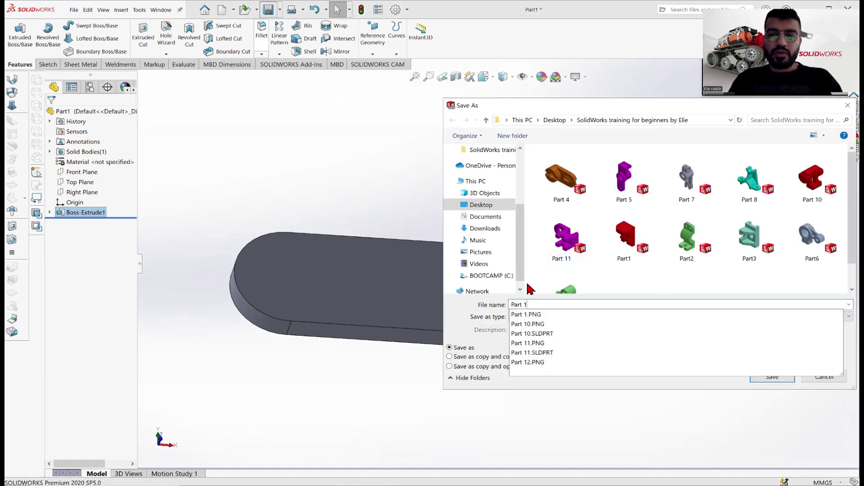
{"action": "key", "text": "Return"}
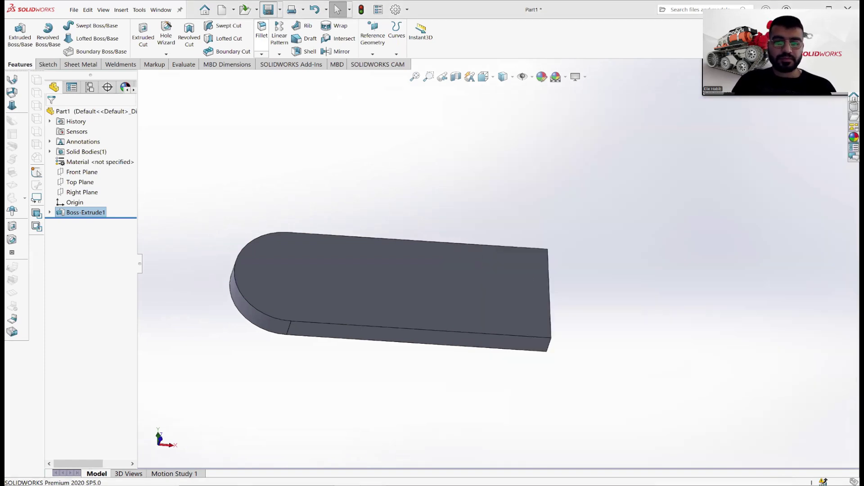
Step: Check the cylindrical boss in the reference drawing and start a sketch on the base plate's large exposed face, viewed normal to it
{"action": "left_click", "coordinate": [354, 483]}
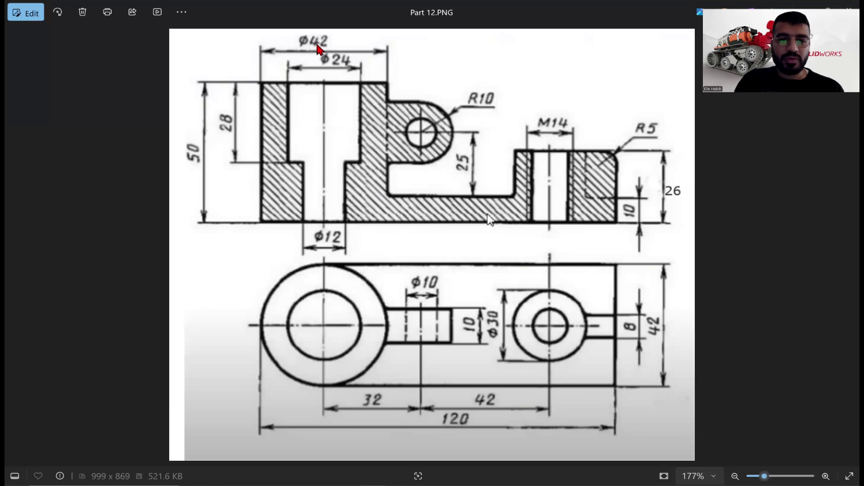
{"action": "key", "text": "alt+Tab"}
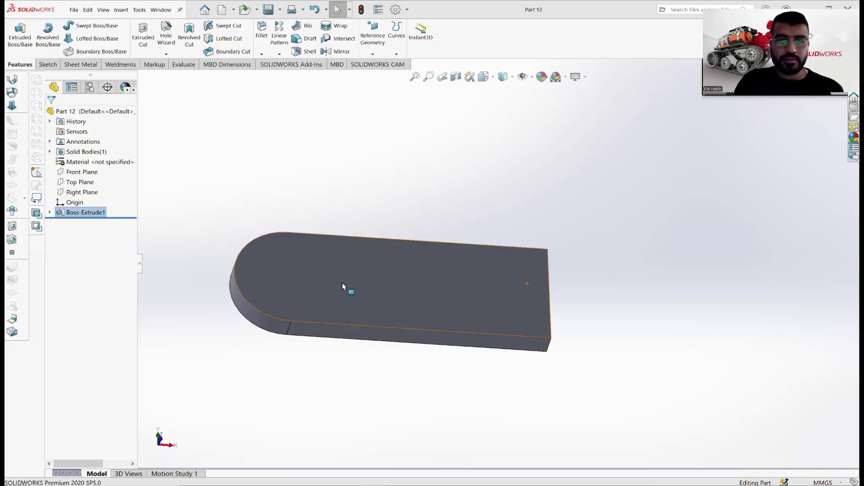
{"action": "right_click", "coordinate": [350, 279]}
{"action": "left_click", "coordinate": [396, 264]}
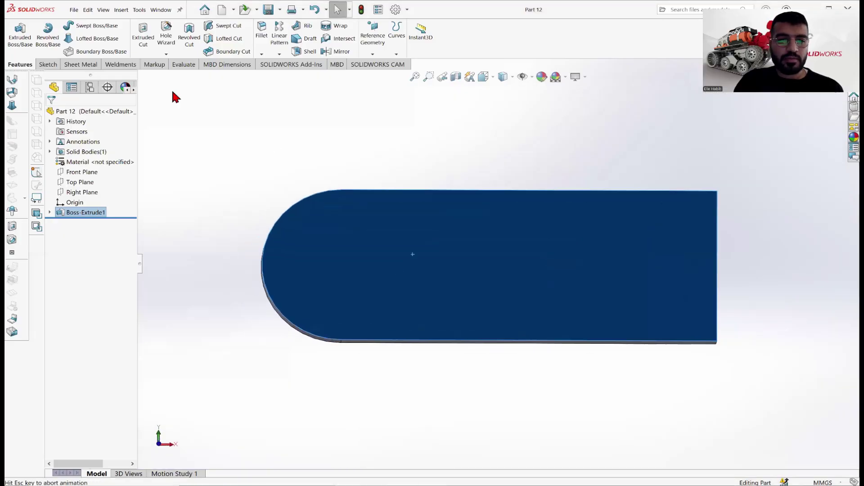
{"action": "left_click", "coordinate": [50, 65]}
{"action": "left_click", "coordinate": [16, 31]}
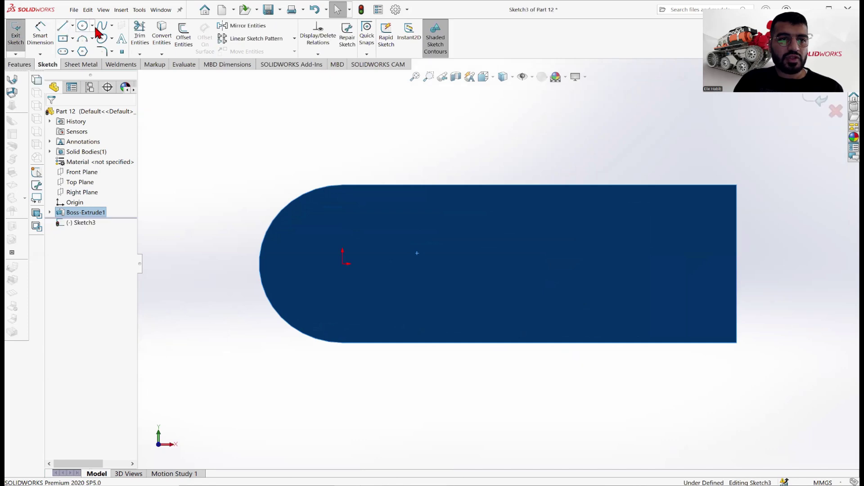
Step: Sketch a circle centered on the origin out to the plate's rounded end and dimension its diameter to 42 mm
{"action": "left_click", "coordinate": [91, 26]}
{"action": "left_click", "coordinate": [100, 40]}
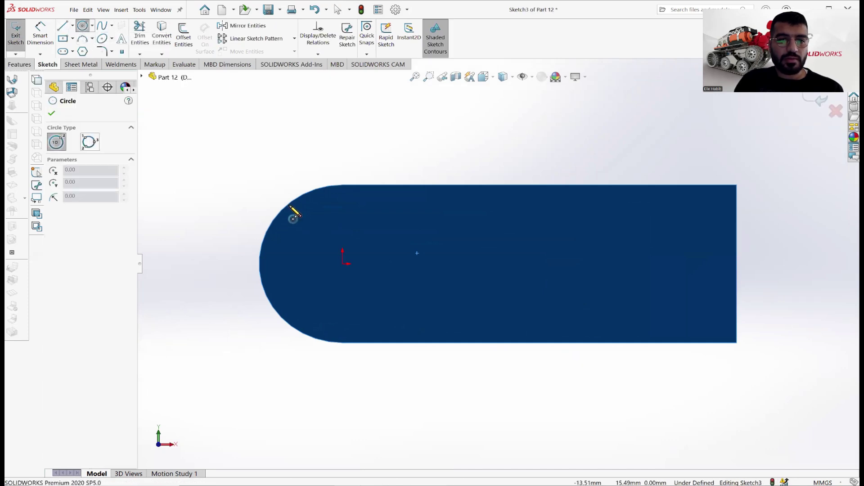
{"action": "left_click", "coordinate": [343, 264]}
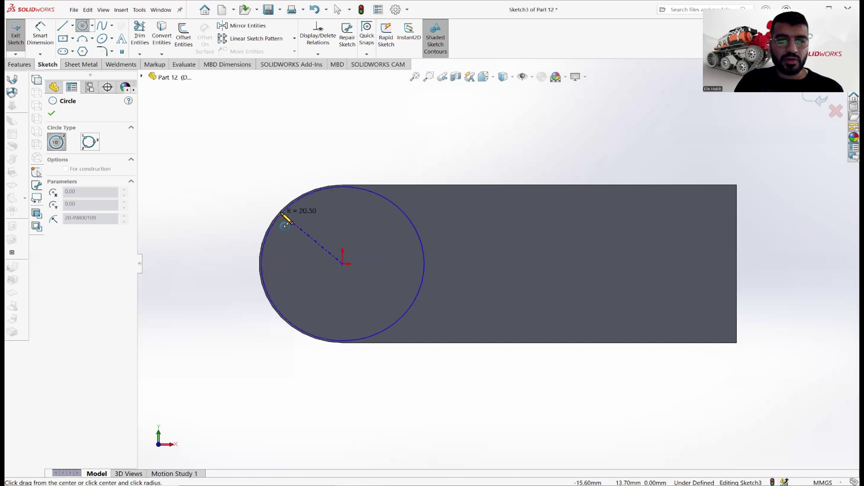
{"action": "left_click", "coordinate": [280, 212]}
{"action": "key", "text": "Escape"}
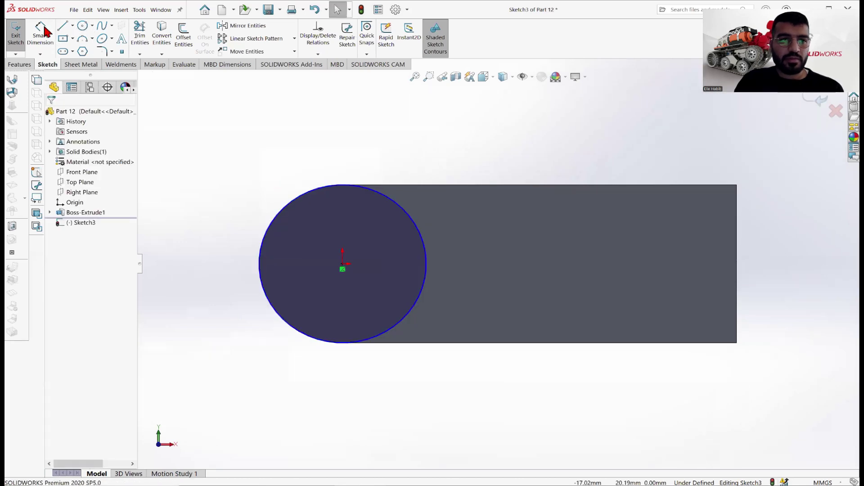
{"action": "left_click", "coordinate": [43, 28]}
{"action": "left_click", "coordinate": [395, 199]}
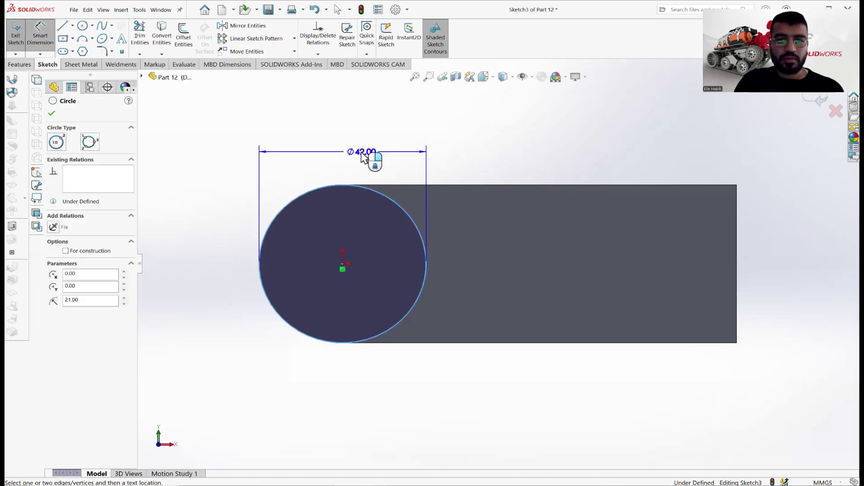
{"action": "left_click", "coordinate": [364, 158]}
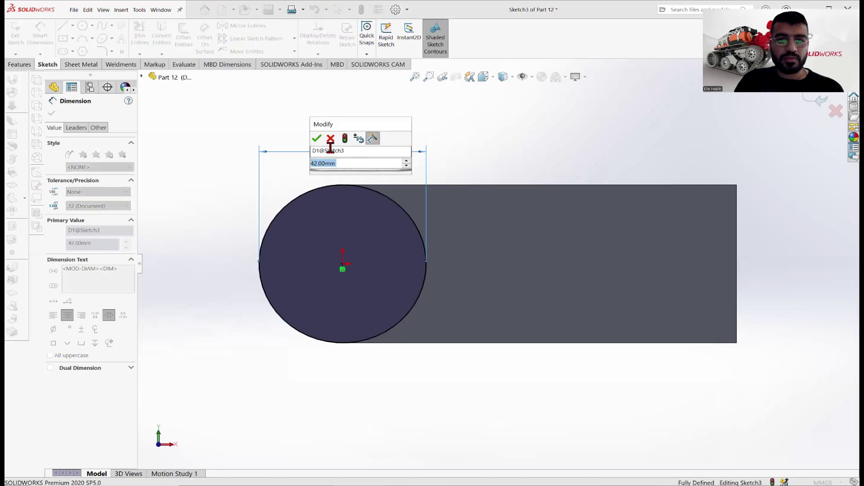
{"action": "left_click", "coordinate": [317, 139]}
{"action": "key", "text": "Escape"}
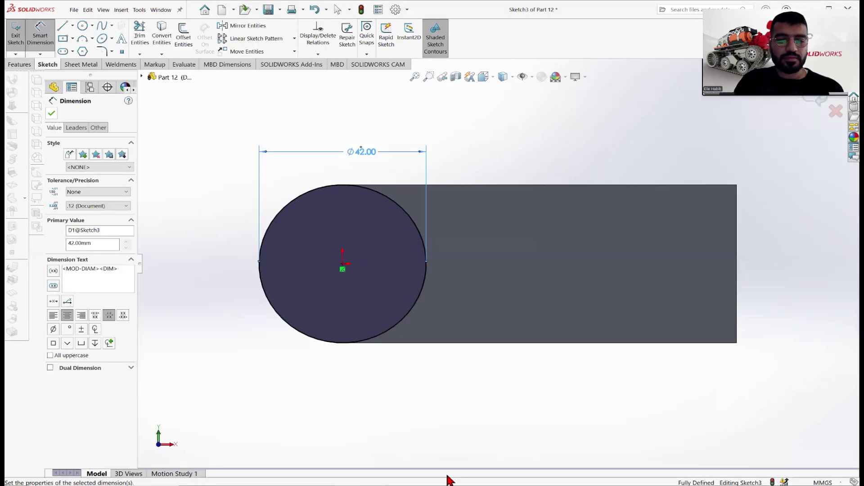
Step: Check the overall height in the reference drawing and extrude the circle 40 mm as a boss merged with the base plate
{"action": "key", "text": "alt+Tab"}
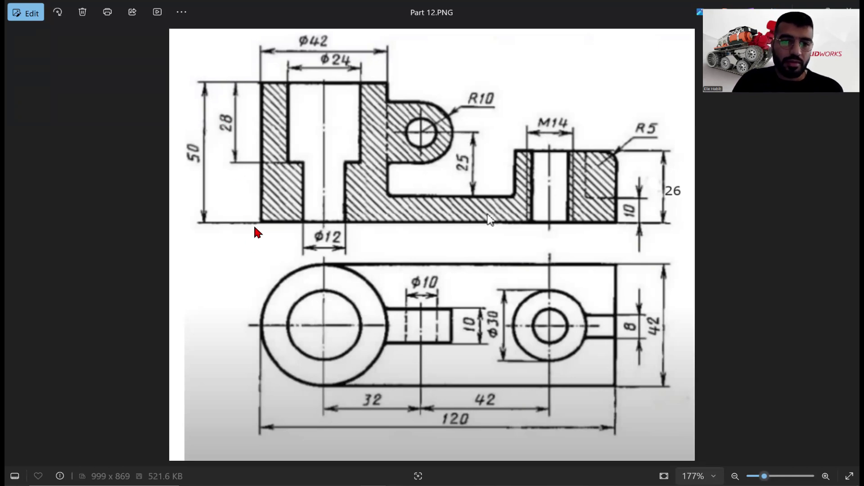
{"action": "left_click", "coordinate": [379, 484]}
{"action": "left_click", "coordinate": [19, 64]}
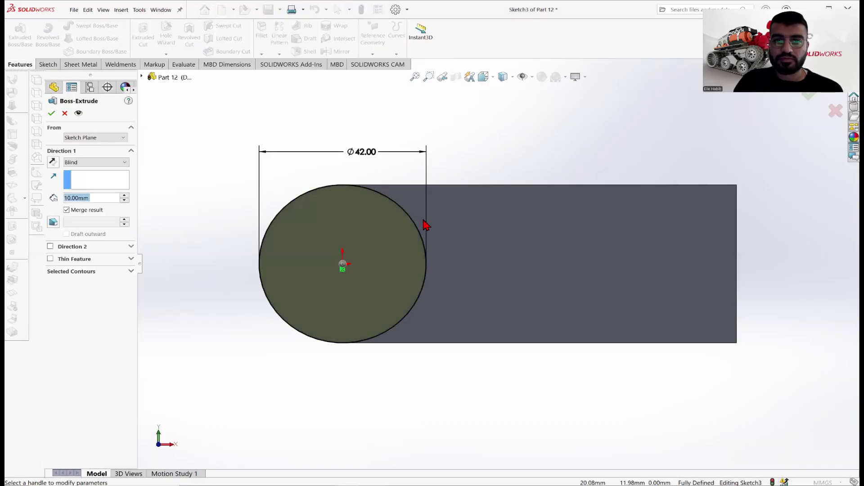
{"action": "middle_click_drag", "start_coordinate": [426, 227], "coordinate": [420, 159]}
{"action": "scroll", "coordinate": [409, 182], "scroll_direction": "up", "scroll_amount": 2}
{"action": "left_click", "coordinate": [106, 196]}
{"action": "left_click_drag", "start_coordinate": [39, 197], "coordinate": [29, 197]}
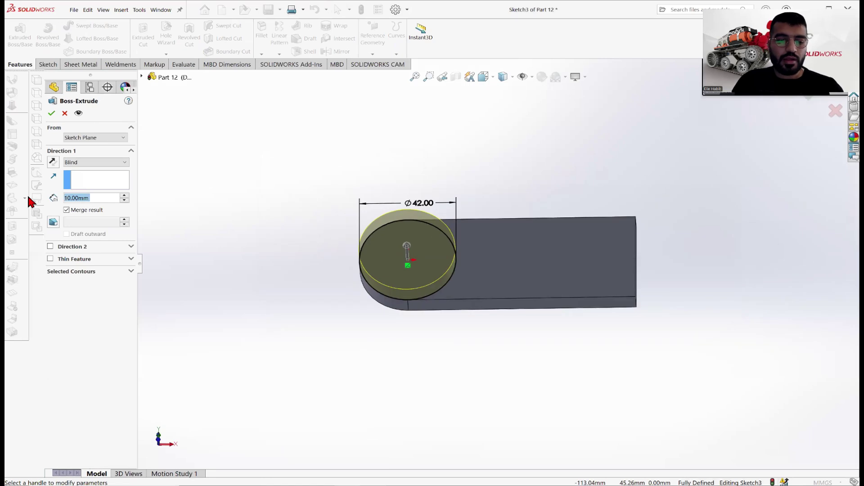
{"action": "type", "text": "40"}
{"action": "key", "text": "Return"}
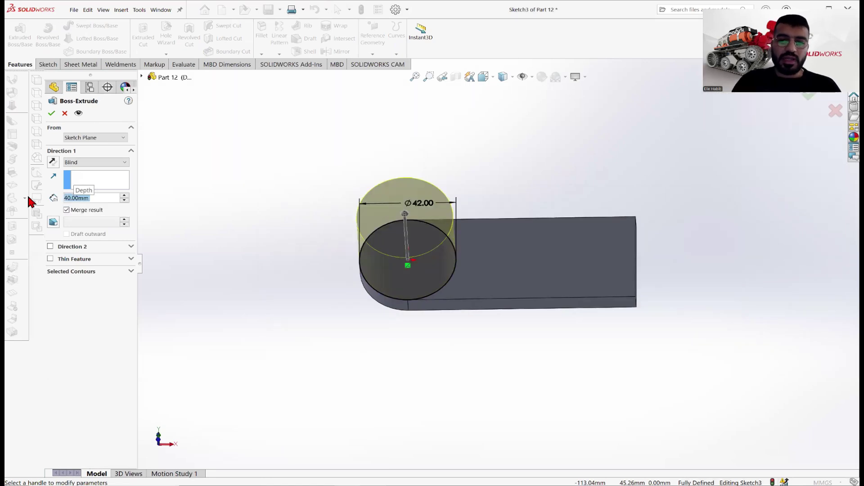
{"action": "left_click", "coordinate": [51, 113]}
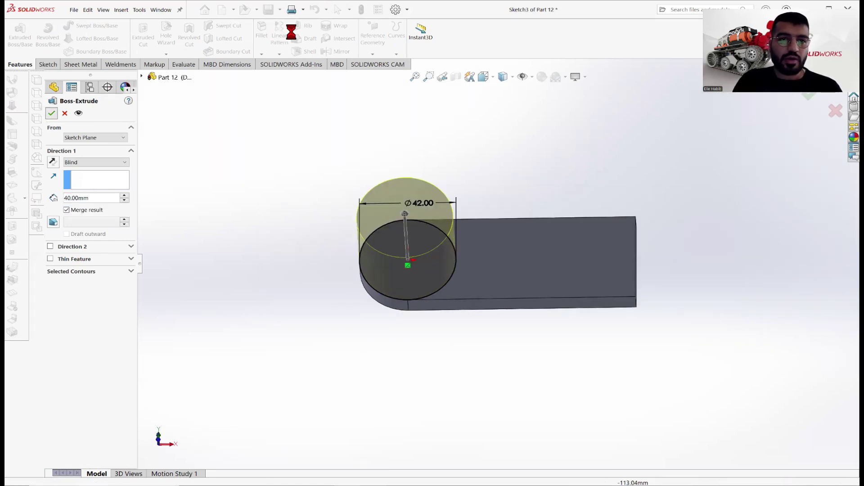
Step: Save the part and consult the reference drawing for the next feature
{"action": "left_click", "coordinate": [267, 9]}
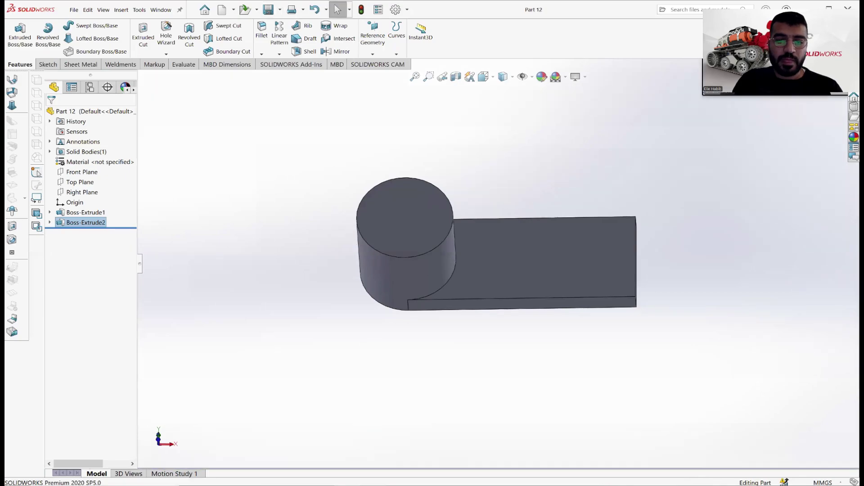
{"action": "key", "text": "alt+Tab"}
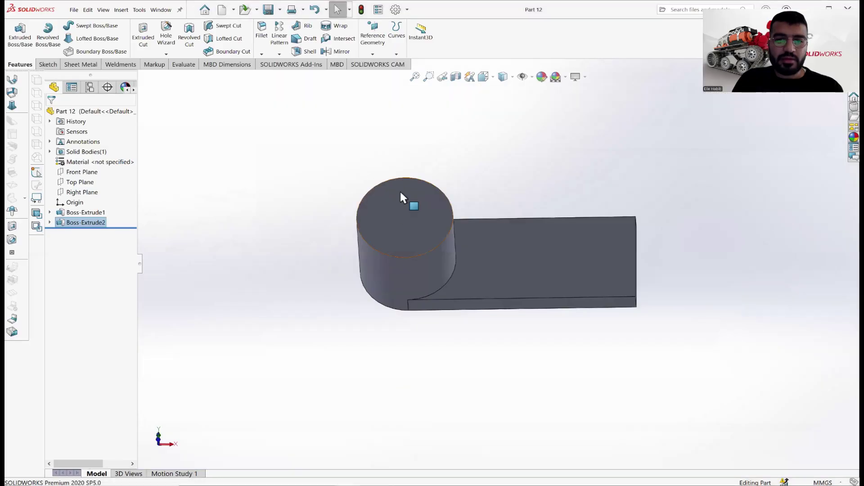
Step: Start a sketch on the end face of the cylindrical boss, viewed normal to it
{"action": "left_click", "coordinate": [414, 194]}
{"action": "right_click", "coordinate": [413, 195]}
{"action": "left_click", "coordinate": [459, 185]}
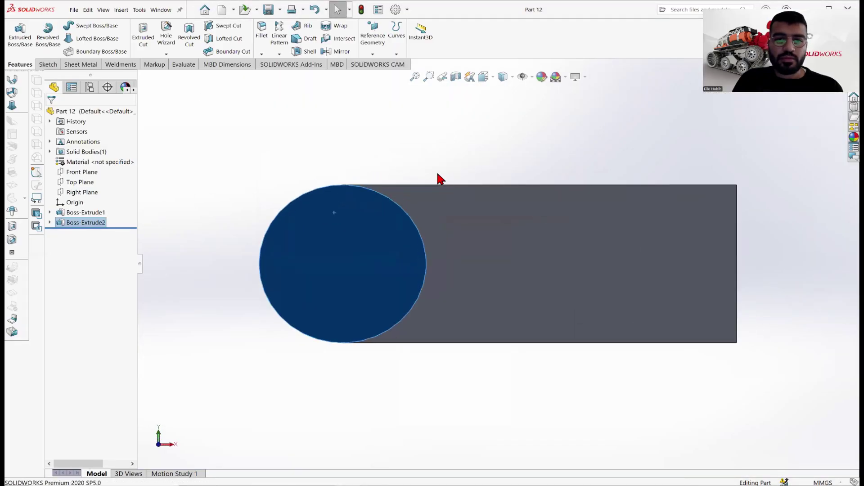
{"action": "left_click", "coordinate": [48, 64]}
{"action": "left_click", "coordinate": [16, 34]}
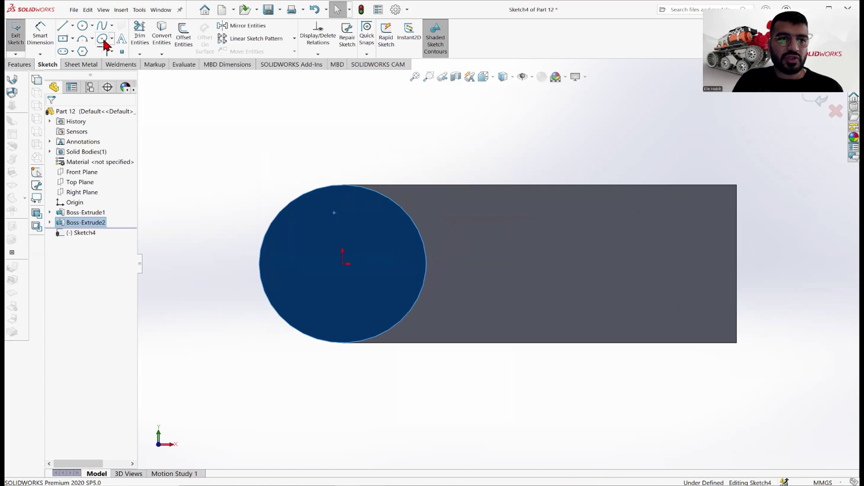
Step: Sketch a circle centered on the origin with a radius of about 8.6 mm
{"action": "left_click", "coordinate": [82, 25]}
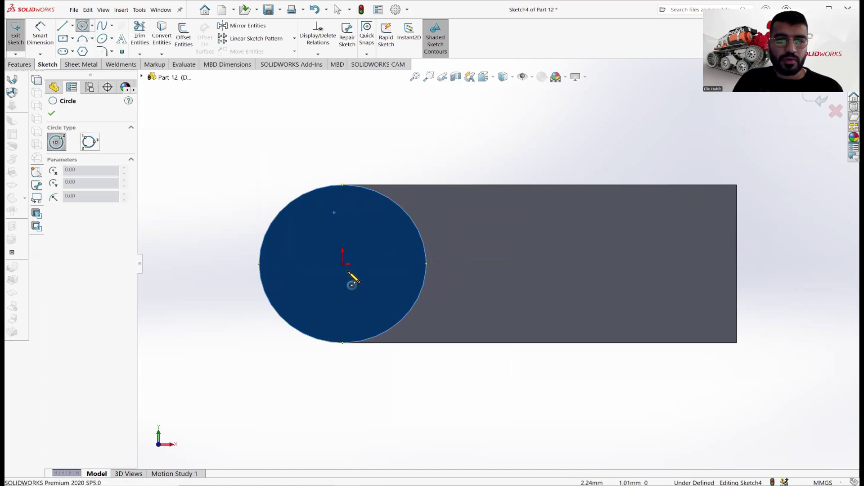
{"action": "left_click", "coordinate": [343, 264]}
{"action": "left_click", "coordinate": [367, 240]}
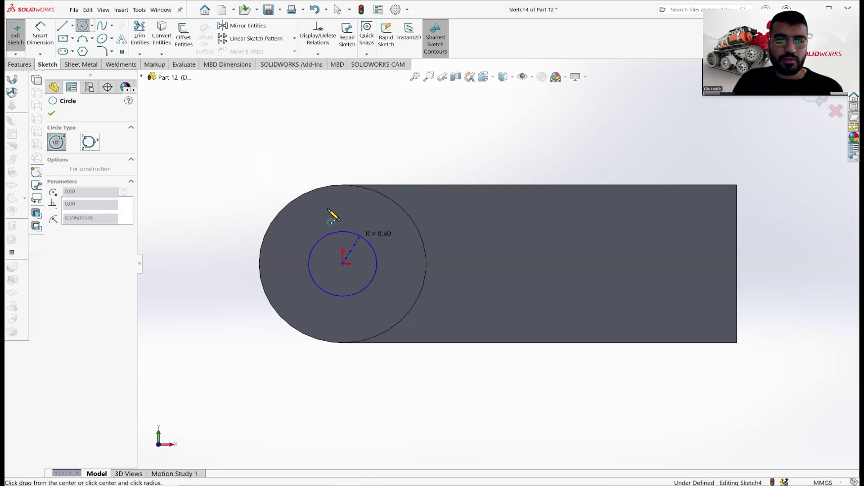
{"action": "right_click", "coordinate": [332, 216]}
{"action": "left_click", "coordinate": [349, 219]}
Step: Dimension the circle's diameter to 12 mm
{"action": "left_click", "coordinate": [38, 37]}
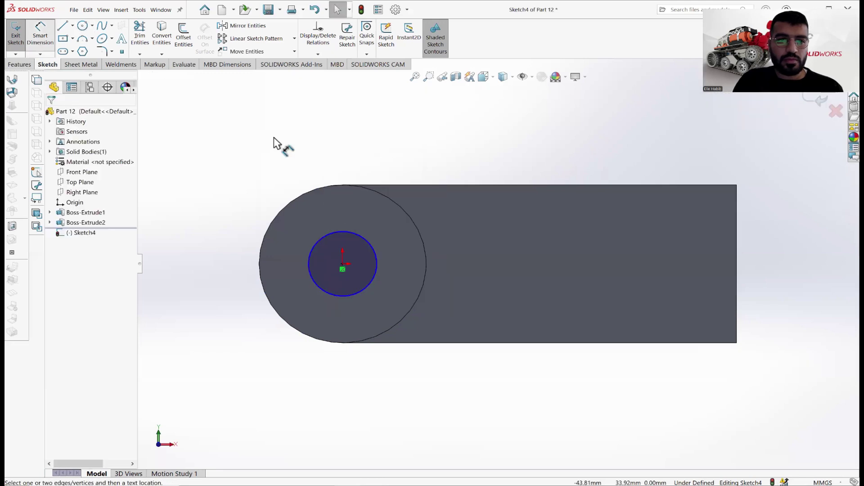
{"action": "left_click", "coordinate": [320, 240]}
{"action": "left_click", "coordinate": [337, 156]}
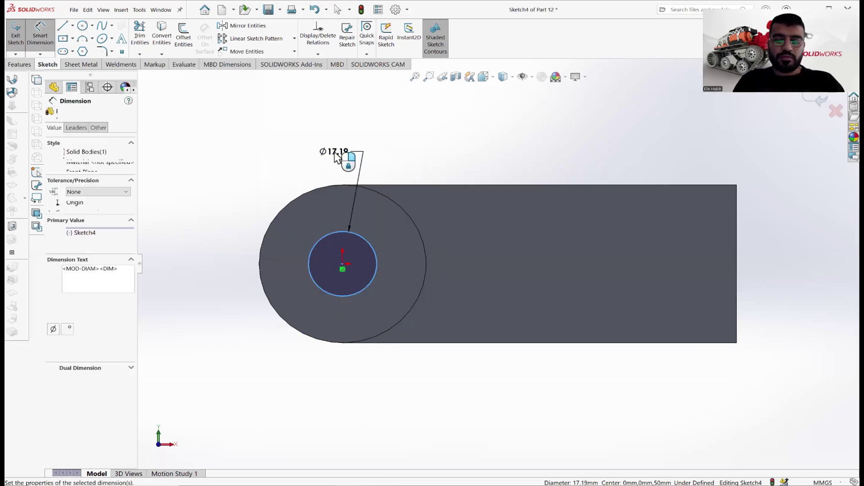
{"action": "type", "text": "12"}
{"action": "key", "text": "Return"}
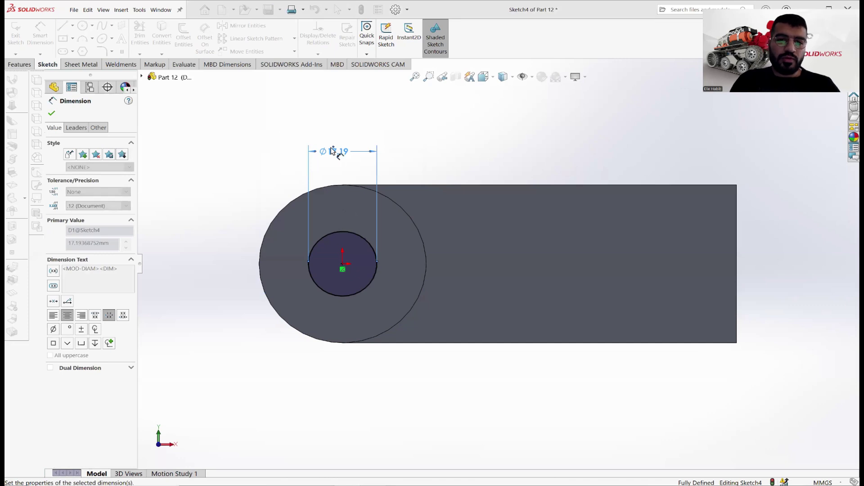
{"action": "left_click", "coordinate": [52, 114]}
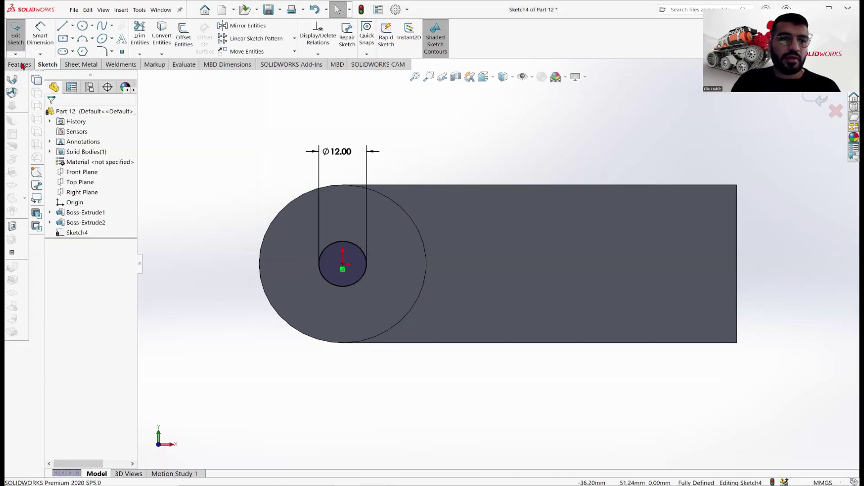
Step: Cut-extrude the 12 mm circle with a Through All end condition to bore through the boss and plate
{"action": "left_click", "coordinate": [19, 64]}
{"action": "left_click", "coordinate": [143, 36]}
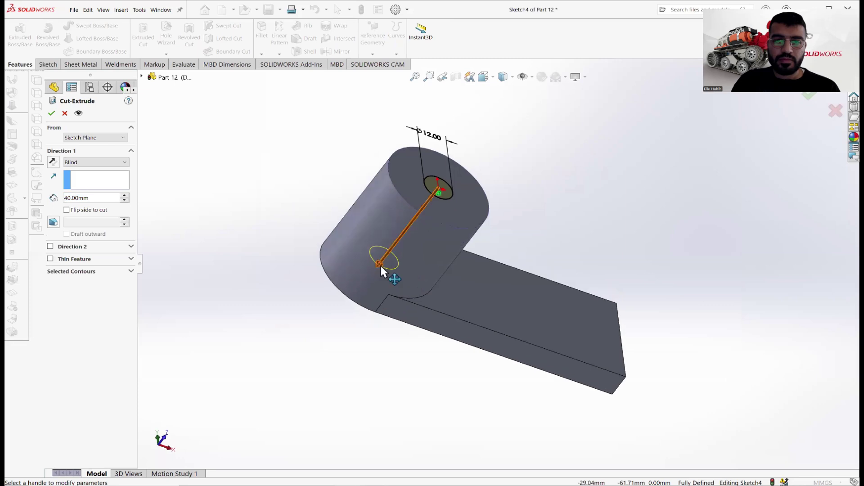
{"action": "left_click", "coordinate": [85, 163]}
{"action": "left_click", "coordinate": [88, 176]}
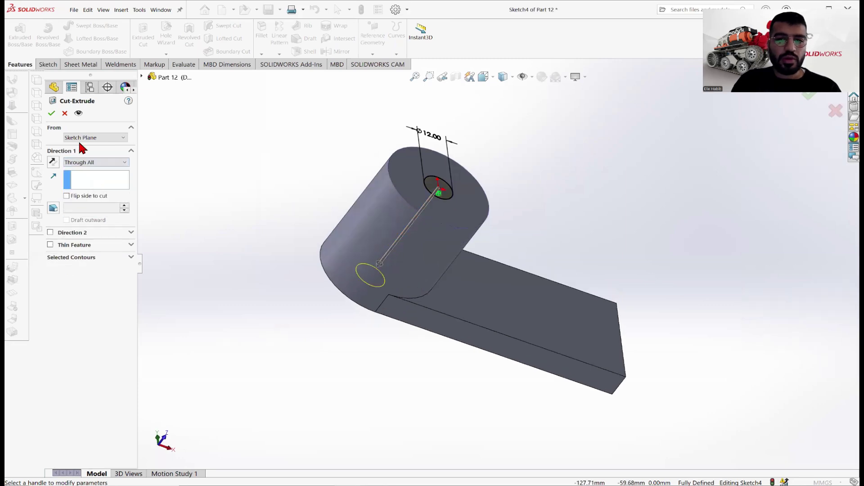
{"action": "left_click", "coordinate": [51, 114]}
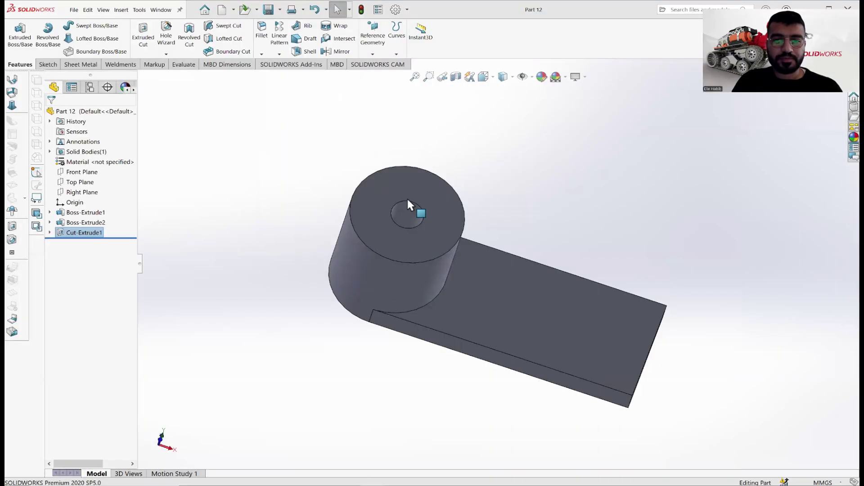
Step: Start a new sketch on the boss's ring-shaped end face, viewed normal to it
{"action": "left_click", "coordinate": [453, 194]}
{"action": "key", "text": "ctrl+8"}
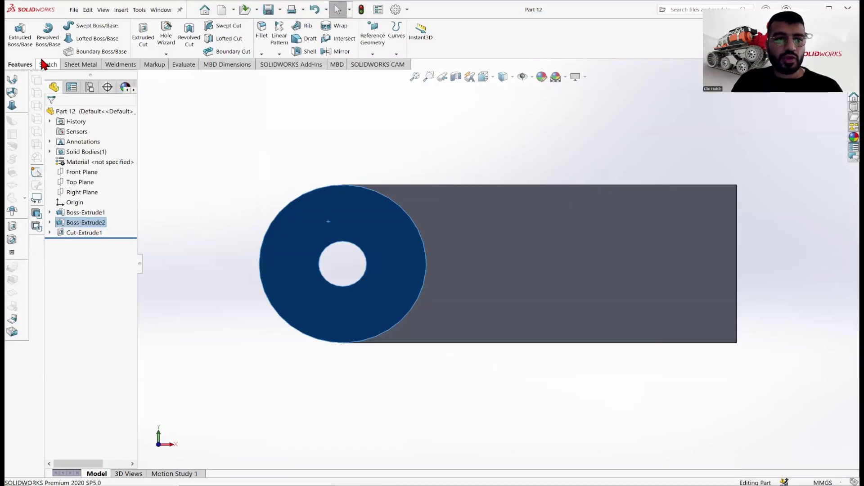
{"action": "left_click", "coordinate": [48, 64]}
{"action": "left_click", "coordinate": [15, 31]}
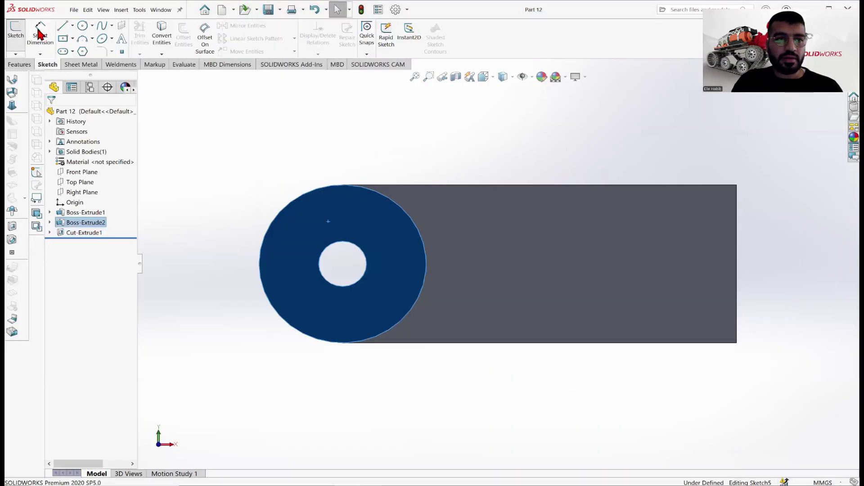
Step: Sketch a circle around the through hole, centered on the origin, with a radius of about 10.6 mm
{"action": "left_click", "coordinate": [83, 26]}
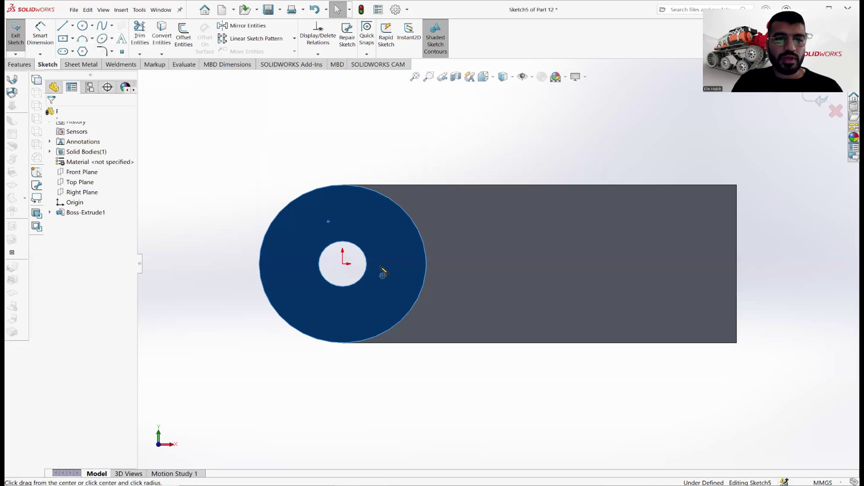
{"action": "left_click", "coordinate": [343, 265]}
{"action": "left_click", "coordinate": [353, 224]}
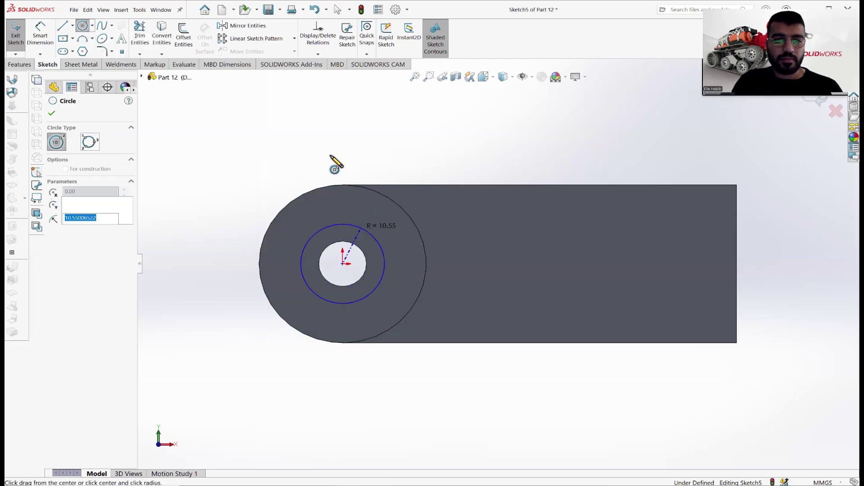
{"action": "right_click", "coordinate": [334, 163]}
{"action": "left_click", "coordinate": [349, 162]}
Step: Dimension the circle around the through hole to a 24 mm diameter
{"action": "left_click", "coordinate": [40, 35]}
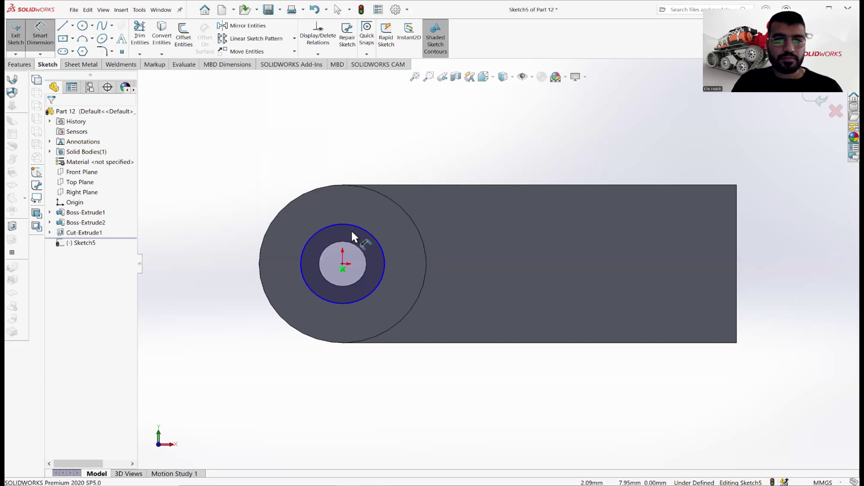
{"action": "left_click", "coordinate": [337, 158]}
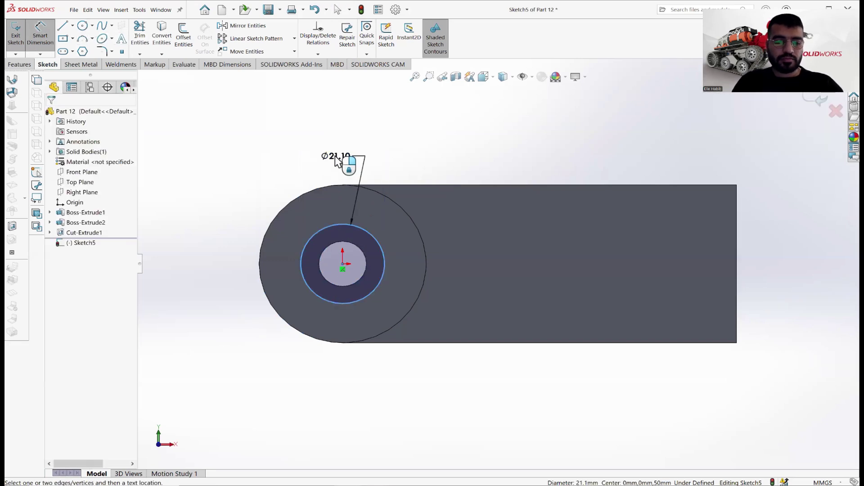
{"action": "type", "text": "24"}
{"action": "key", "text": "Return"}
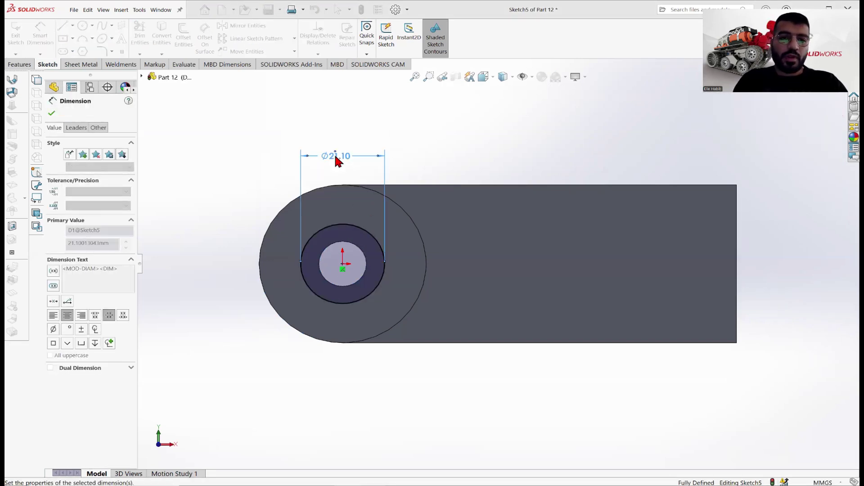
{"action": "left_click", "coordinate": [50, 112]}
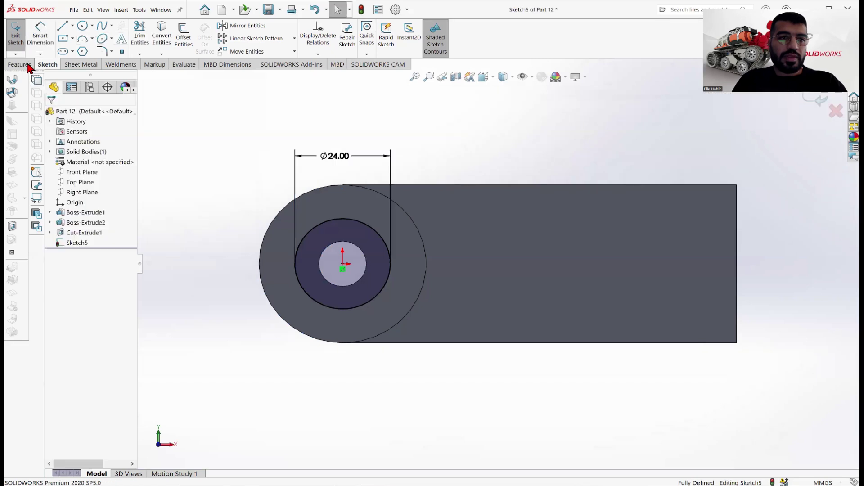
Step: Cut-extrude the 24 mm circle to a blind depth of 28 mm as a counterbore in the boss
{"action": "left_click", "coordinate": [20, 64]}
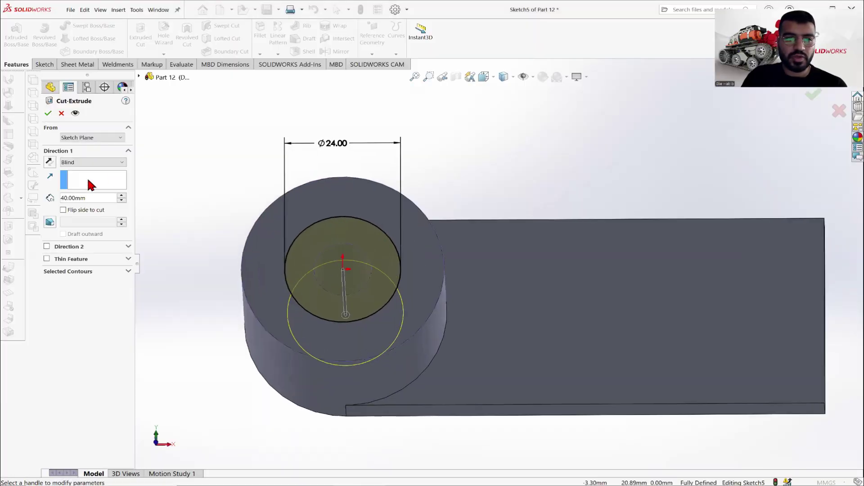
{"action": "left_click_drag", "start_coordinate": [85, 198], "coordinate": [53, 197]}
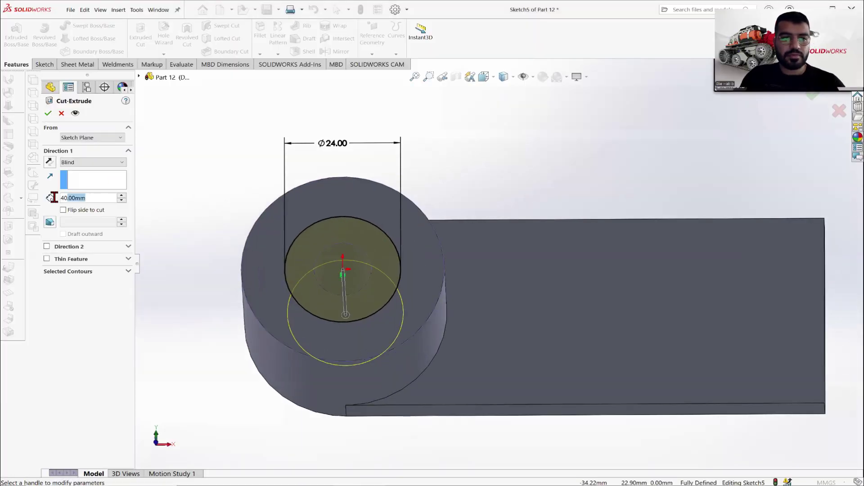
{"action": "type", "text": "28"}
{"action": "key", "text": "Return"}
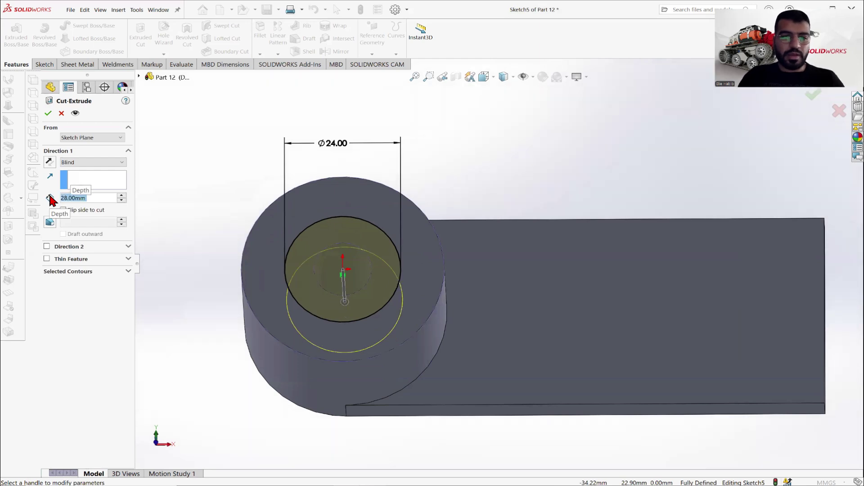
{"action": "left_click", "coordinate": [48, 113]}
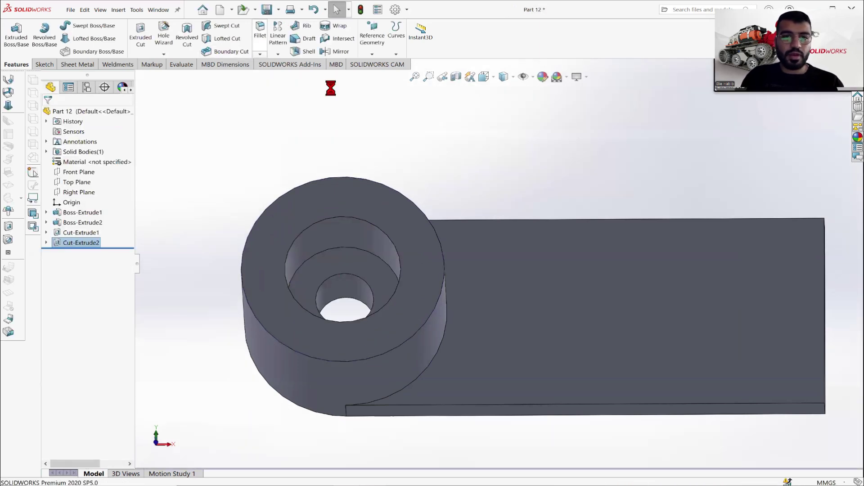
Step: Consult the reference drawing for the rounded lug on the side of the boss
{"action": "middle_click_drag", "start_coordinate": [584, 267], "coordinate": [581, 288]}
{"action": "key", "text": "alt+Tab"}
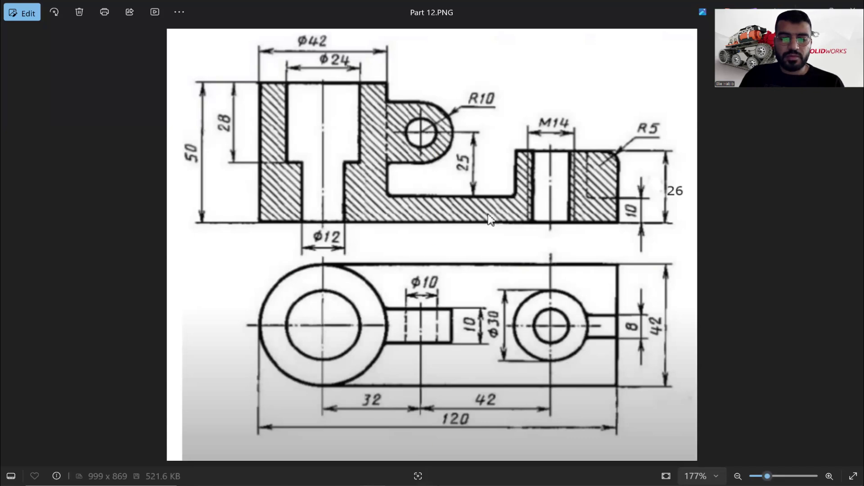
{"action": "key", "text": "alt+Tab"}
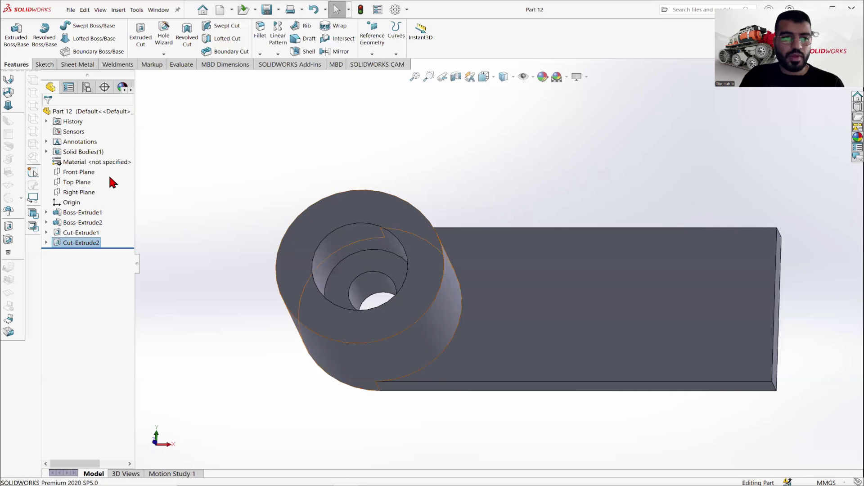
Step: Compare the Front and Top planes against the part and make the Top Plane visible
{"action": "left_click", "coordinate": [78, 172]}
{"action": "middle_click_drag", "start_coordinate": [508, 202], "coordinate": [517, 204]}
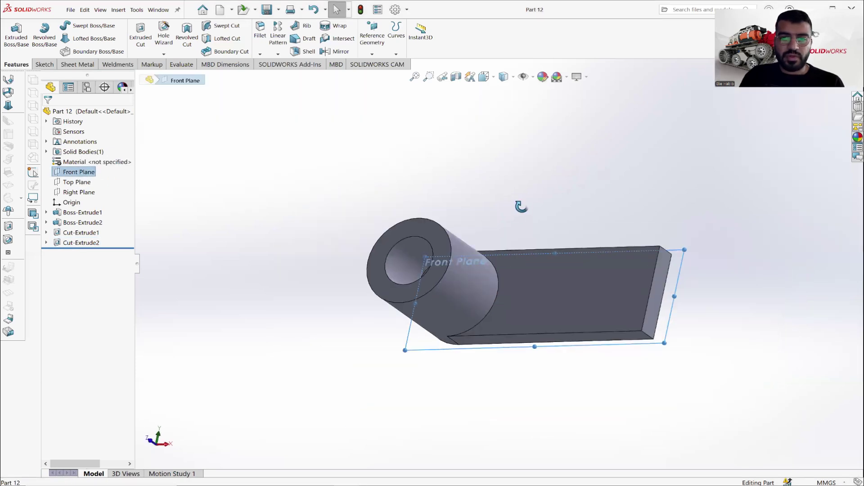
{"action": "left_click", "coordinate": [74, 182]}
{"action": "middle_click_drag", "start_coordinate": [484, 189], "coordinate": [482, 212]}
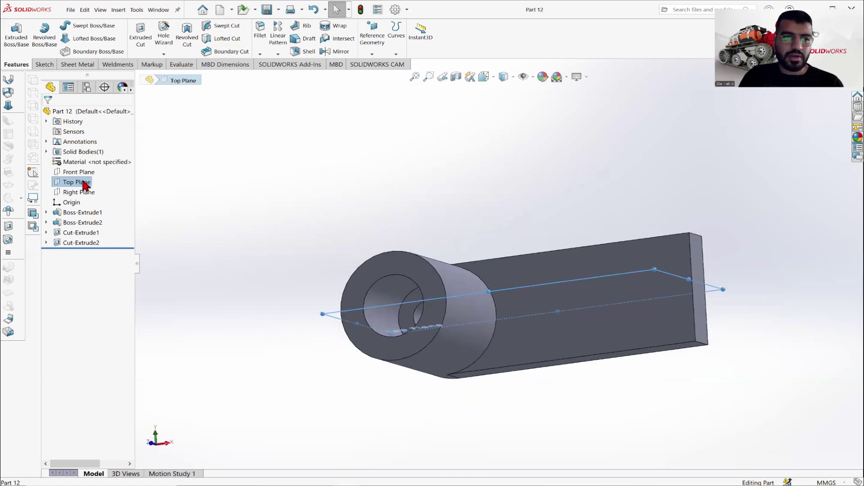
{"action": "right_click", "coordinate": [82, 182]}
{"action": "left_click", "coordinate": [105, 167]}
{"action": "middle_click_drag", "start_coordinate": [495, 182], "coordinate": [492, 264]}
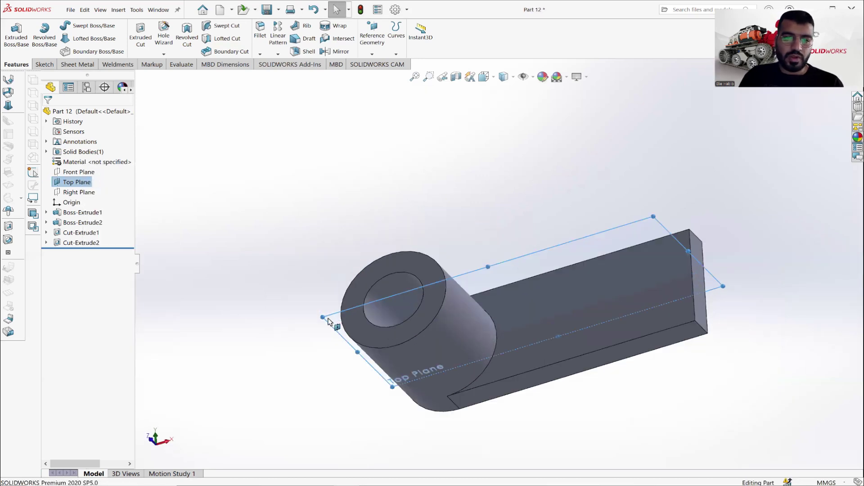
Step: Orient the view normal to the Top Plane with the boss pointing up and start a sketch on it
{"action": "right_click", "coordinate": [489, 258]}
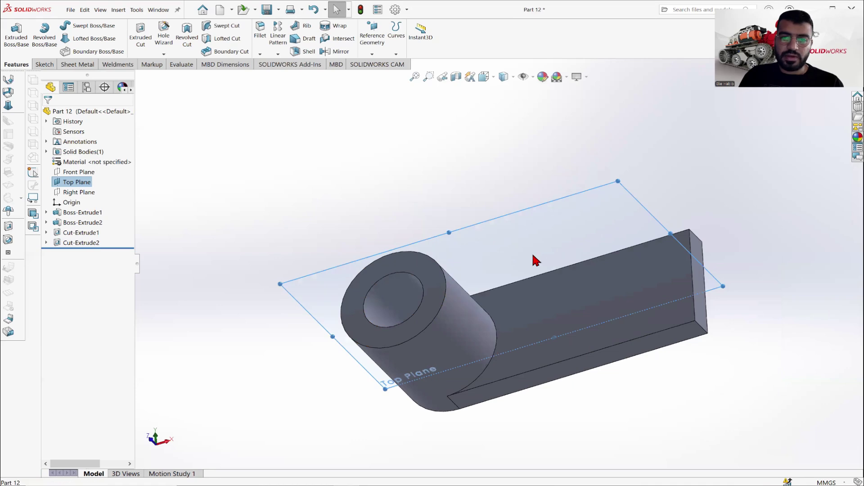
{"action": "left_click", "coordinate": [548, 247]}
{"action": "right_click", "coordinate": [490, 284]}
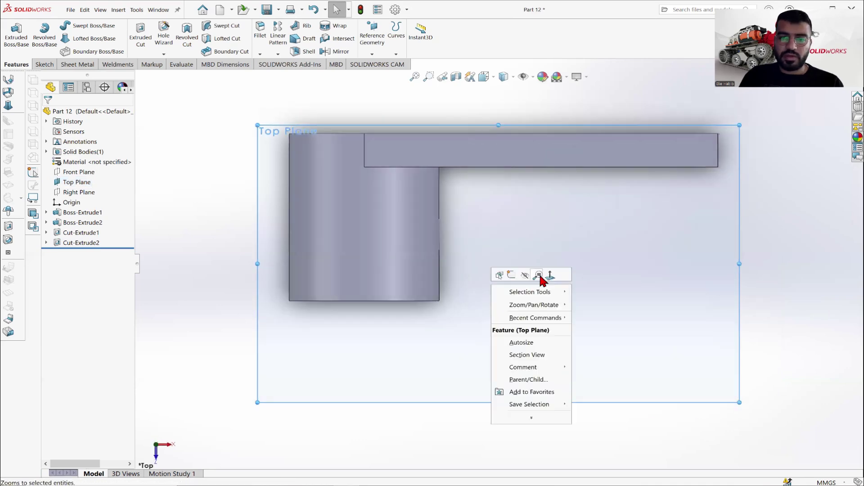
{"action": "left_click", "coordinate": [548, 276]}
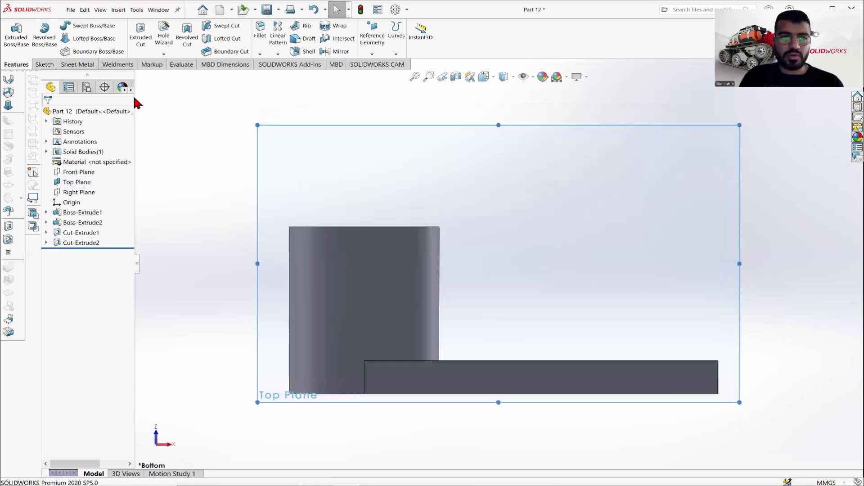
{"action": "left_click", "coordinate": [44, 64]}
{"action": "left_click", "coordinate": [12, 33]}
Step: Sketch a closed lug profile against the boss's side edge, with horizontal lines about 17 mm long and a tangent end arc of about 5 mm radius
{"action": "left_click", "coordinate": [69, 26]}
{"action": "left_click", "coordinate": [76, 40]}
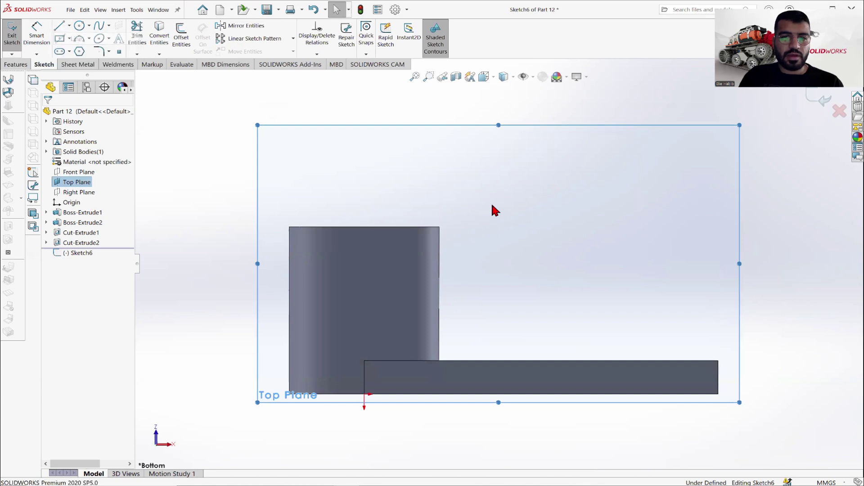
{"action": "left_click", "coordinate": [440, 273]}
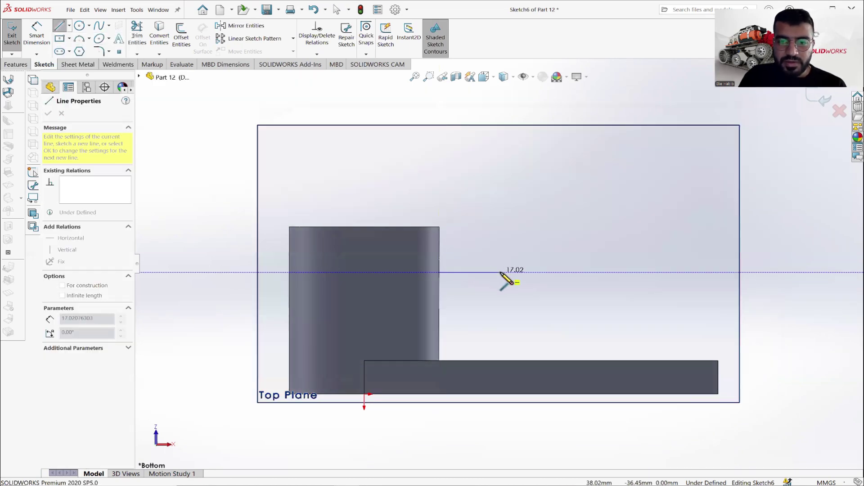
{"action": "left_click", "coordinate": [501, 272]}
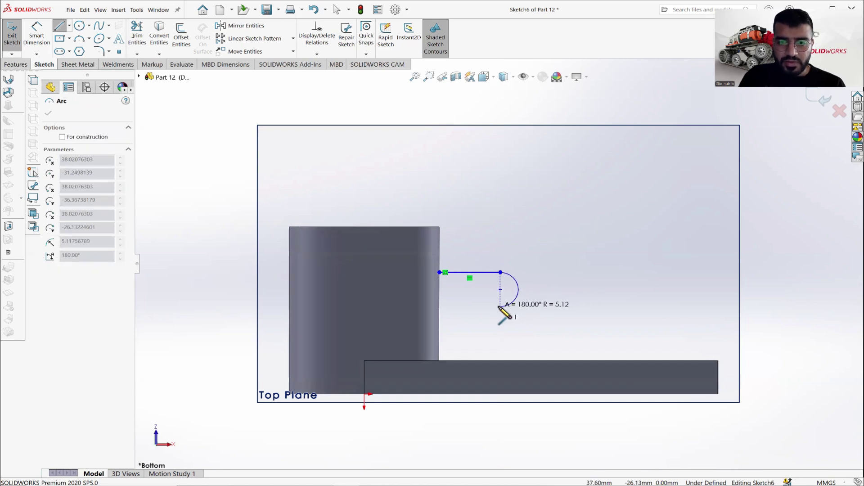
{"action": "left_click", "coordinate": [500, 307]}
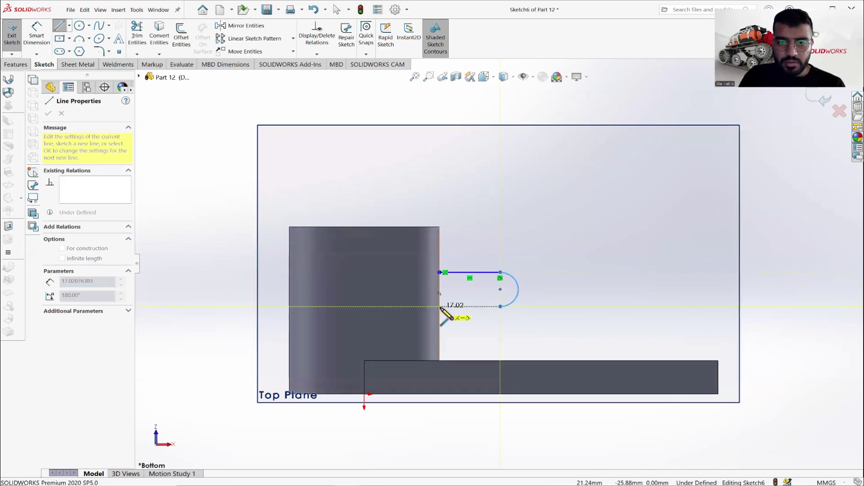
{"action": "left_click", "coordinate": [440, 307]}
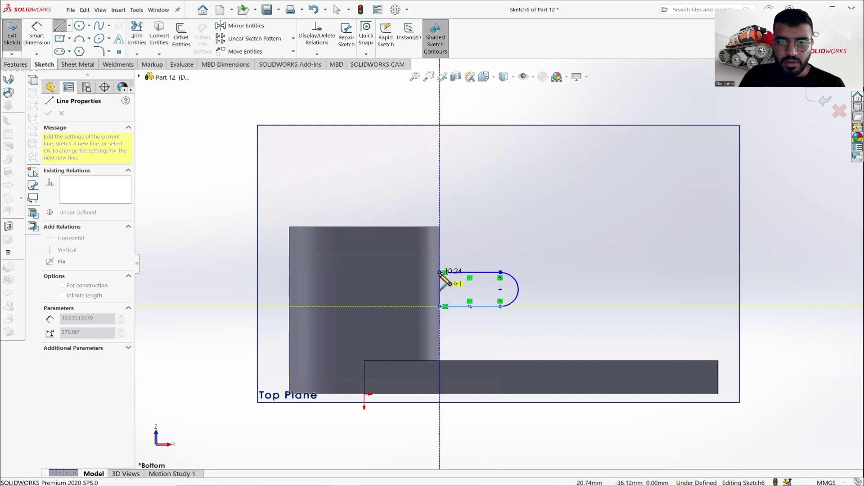
{"action": "left_click", "coordinate": [439, 272]}
{"action": "right_click", "coordinate": [245, 206]}
{"action": "left_click", "coordinate": [254, 197]}
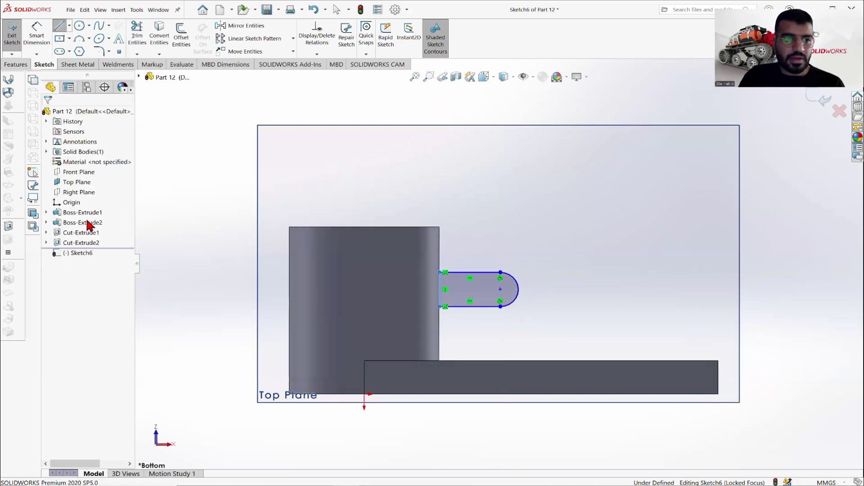
Step: Hide the Top Plane and check the lug's end radius in the Part 12 reference drawing
{"action": "right_click", "coordinate": [67, 184]}
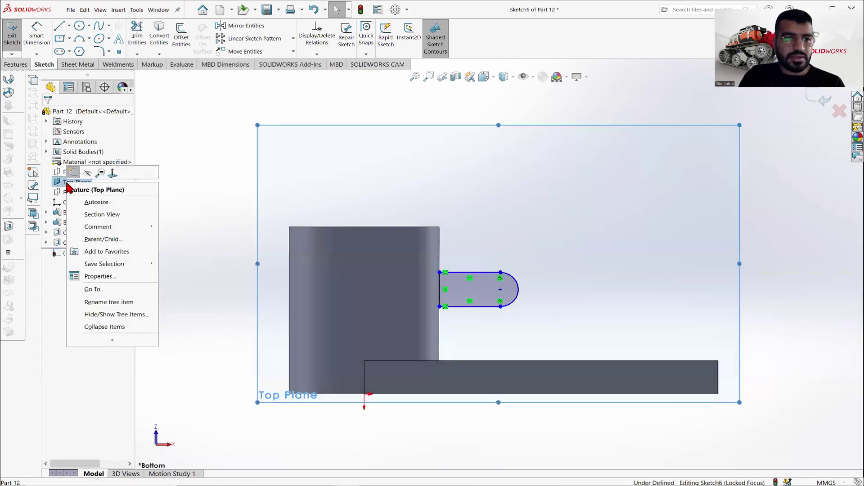
{"action": "left_click", "coordinate": [88, 178]}
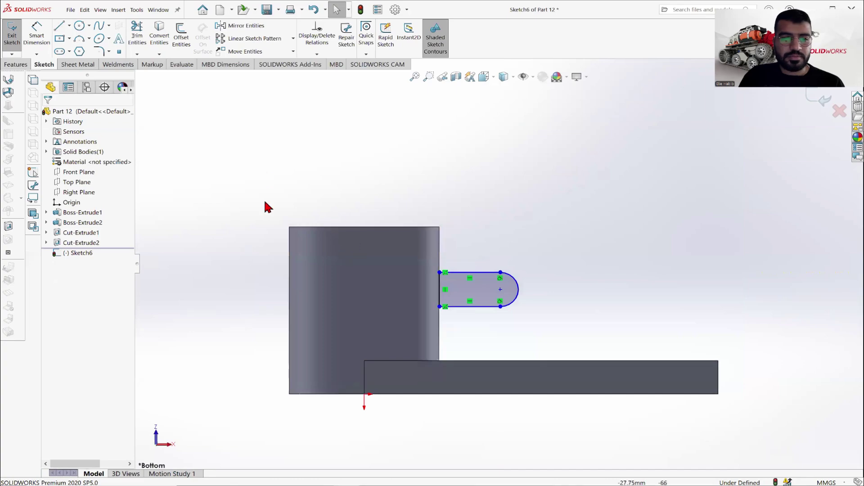
{"action": "key", "text": "alt+Tab"}
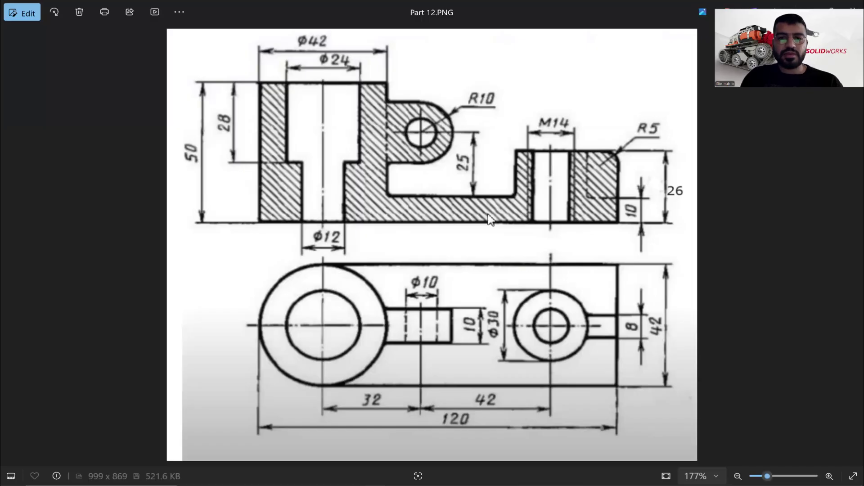
{"action": "key", "text": "alt+Tab"}
{"action": "key", "text": "alt+Tab"}
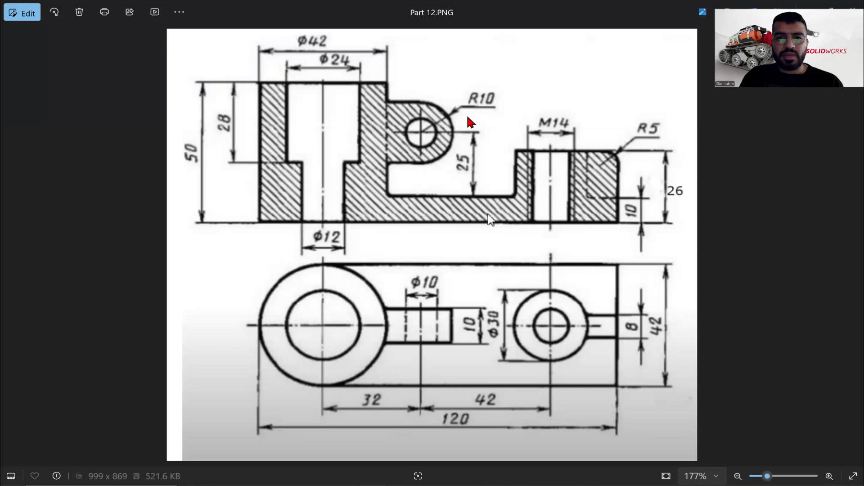
{"action": "key", "text": "alt+Tab"}
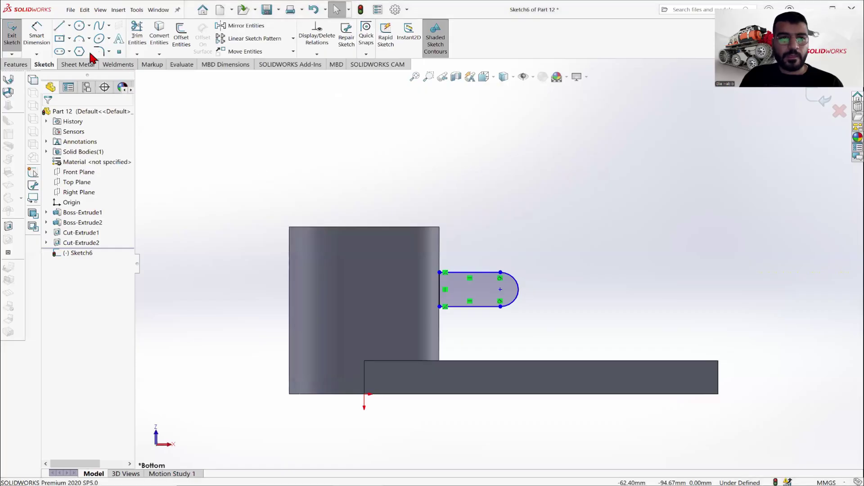
Step: Dimension the lug's end arc with a radius of 10 mm
{"action": "left_click", "coordinate": [45, 30]}
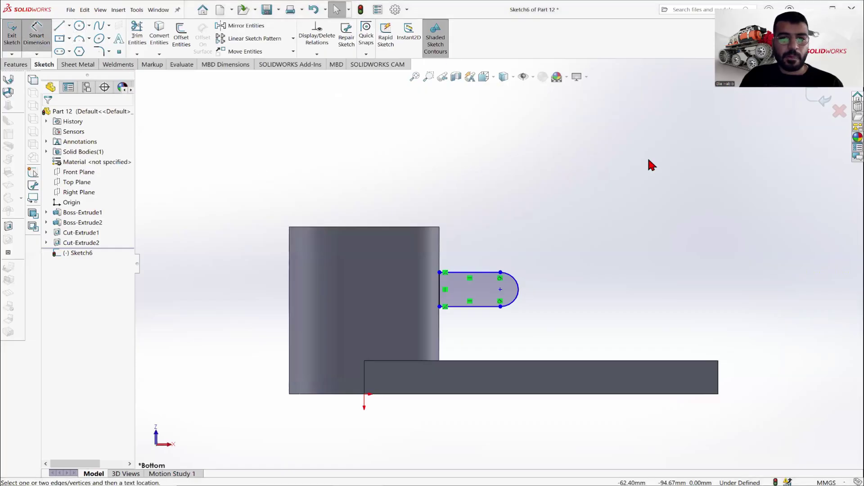
{"action": "left_click", "coordinate": [538, 265]}
{"action": "left_click", "coordinate": [540, 265]}
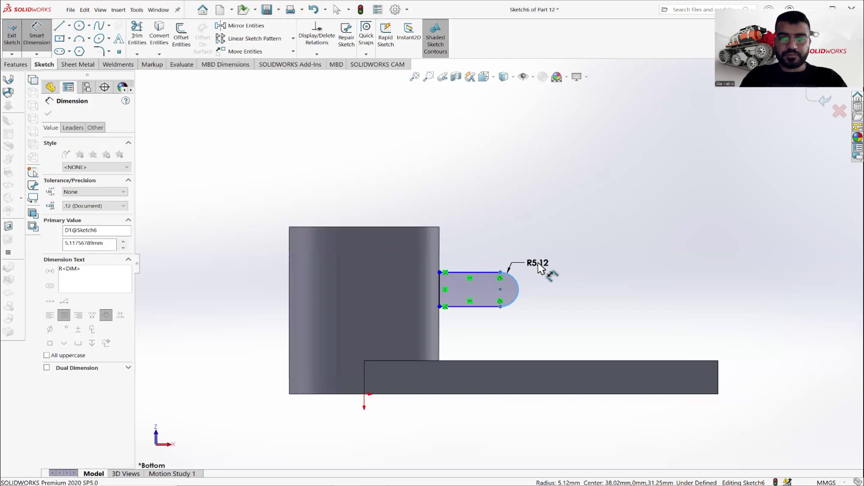
{"action": "type", "text": "10"}
{"action": "key", "text": "Return"}
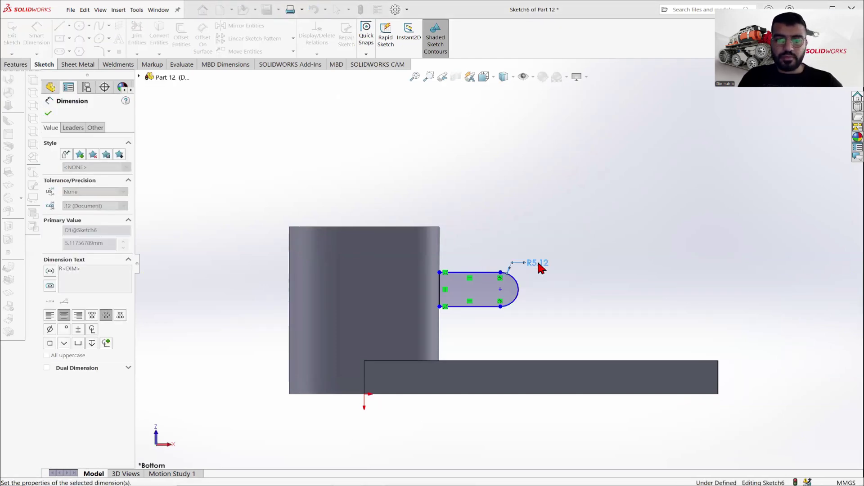
{"action": "left_click", "coordinate": [48, 116]}
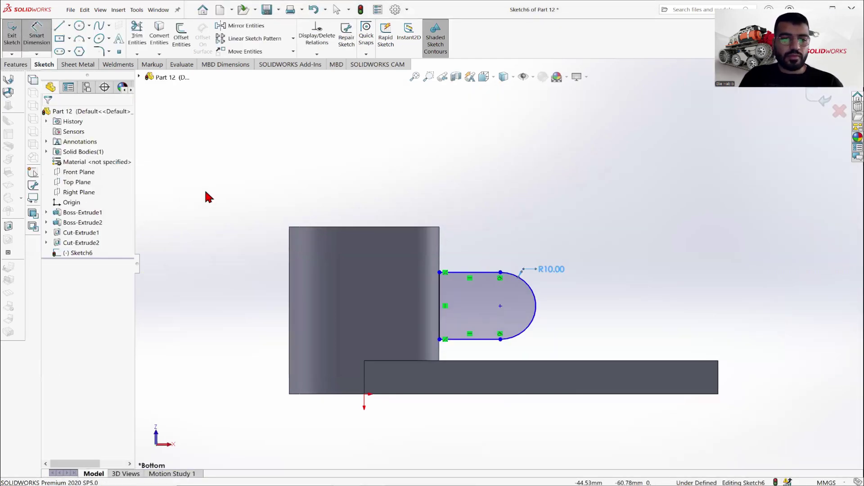
Step: Check the lug's horizontal position in the reference drawing and display the part with hidden lines visible
{"action": "key", "text": "alt+Tab"}
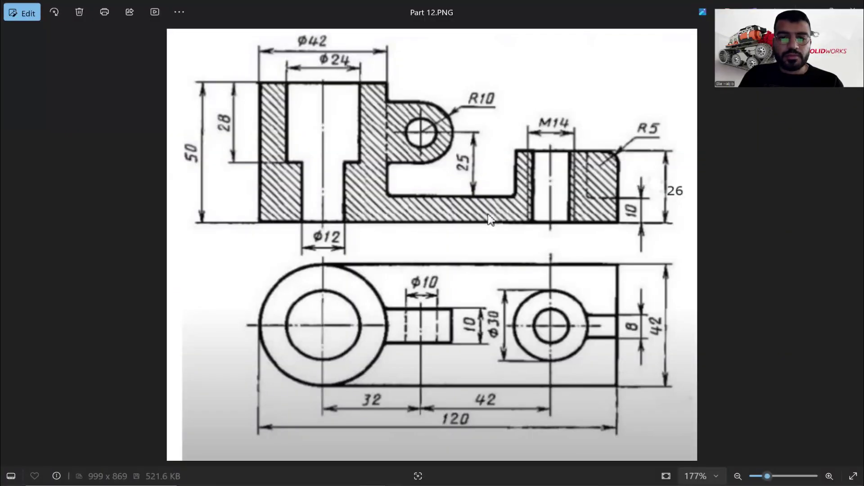
{"action": "key", "text": "alt+Tab"}
{"action": "key", "text": "super+d"}
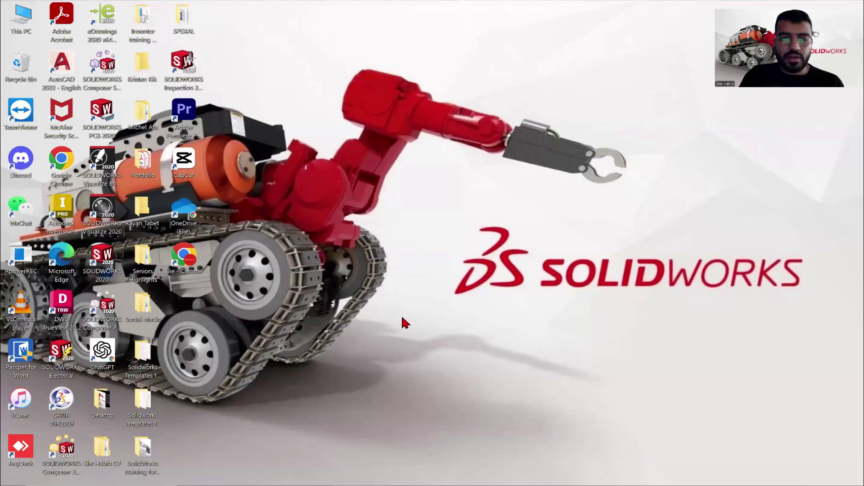
{"action": "key", "text": "alt+Tab"}
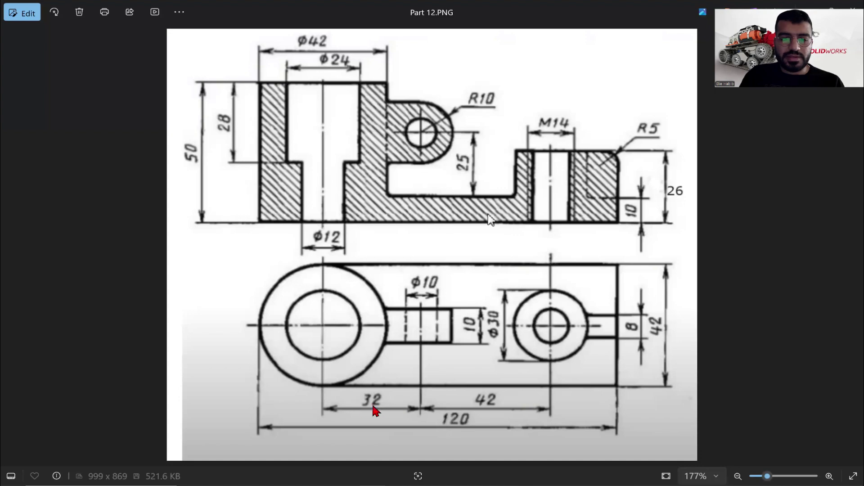
{"action": "key", "text": "alt+Tab"}
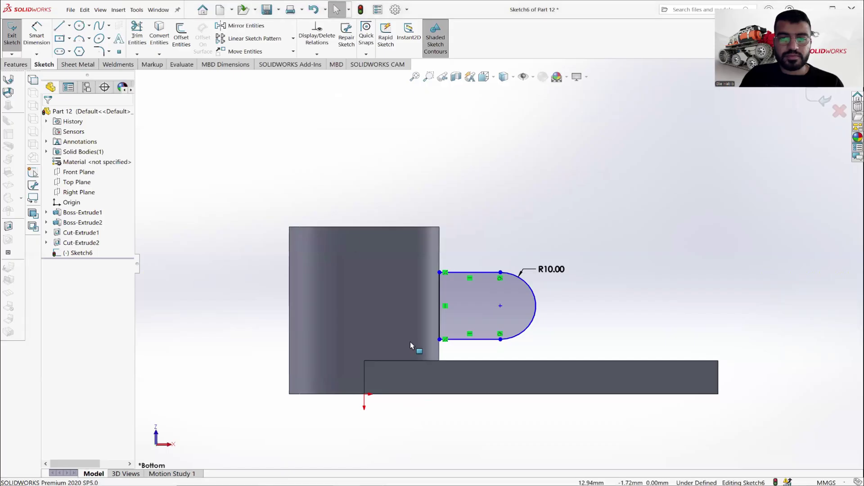
{"action": "left_click", "coordinate": [514, 77]}
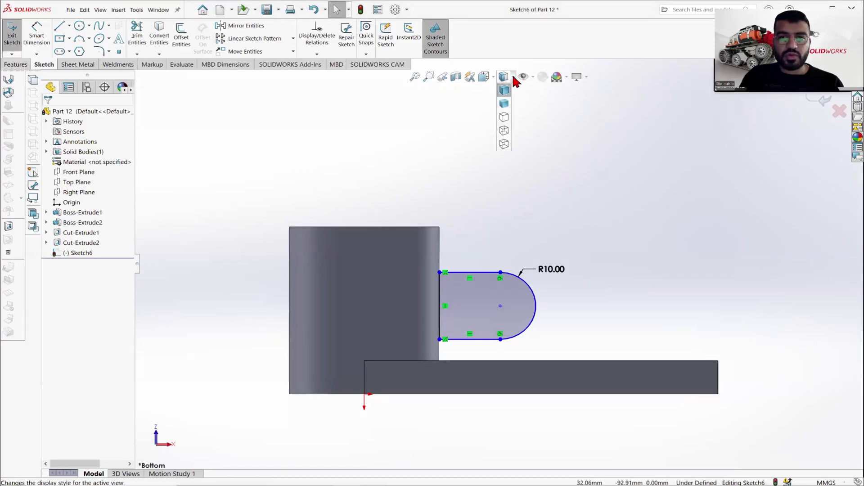
{"action": "left_click", "coordinate": [504, 132]}
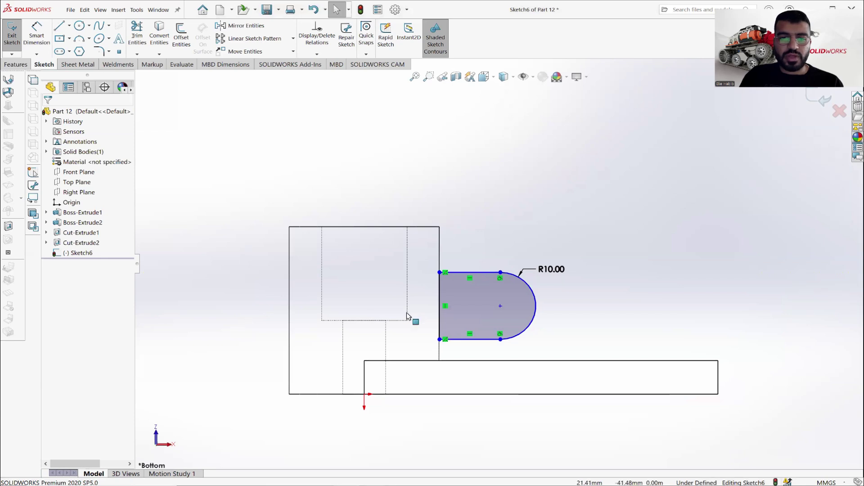
Step: Dimension the horizontal distance from the origin to the lug arc's center as 32 mm
{"action": "left_click", "coordinate": [36, 34]}
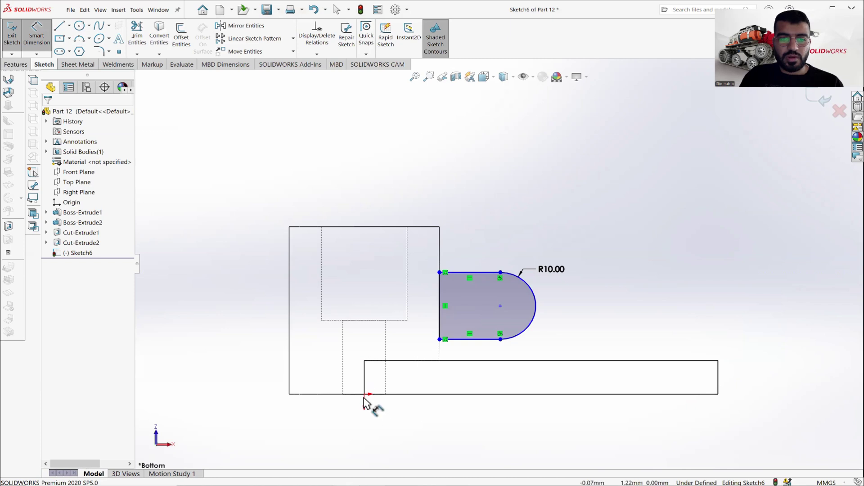
{"action": "left_click", "coordinate": [365, 395]}
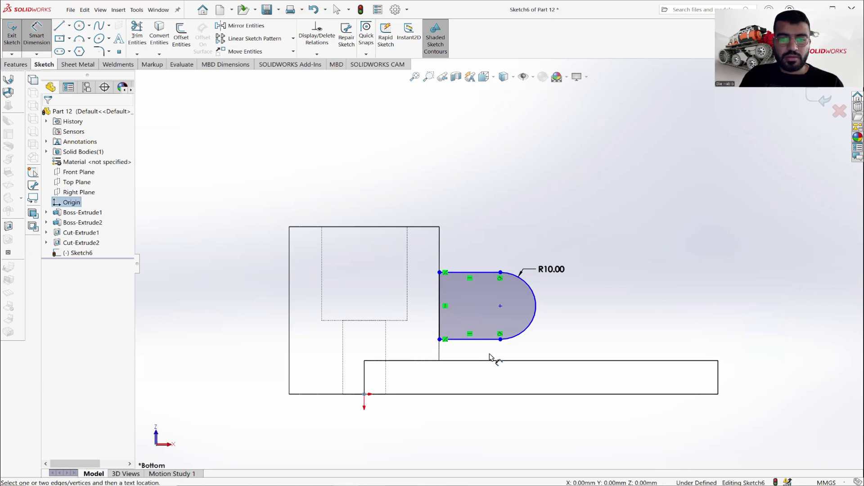
{"action": "left_click", "coordinate": [501, 306]}
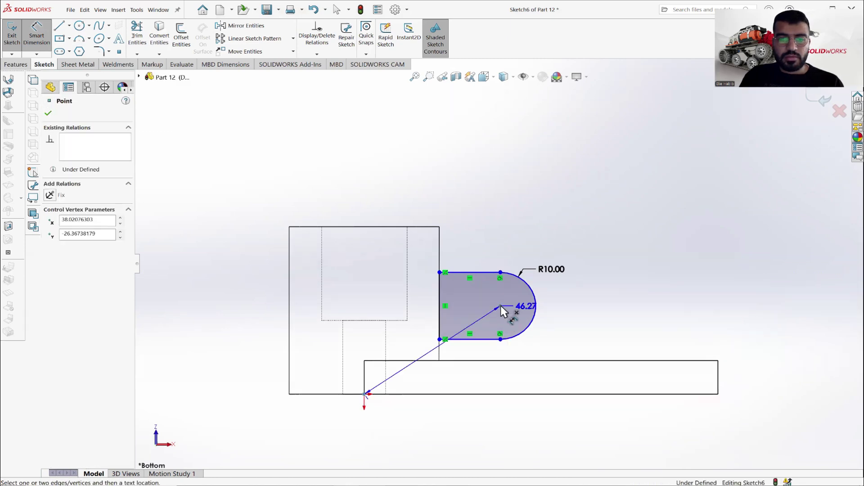
{"action": "left_click", "coordinate": [451, 428]}
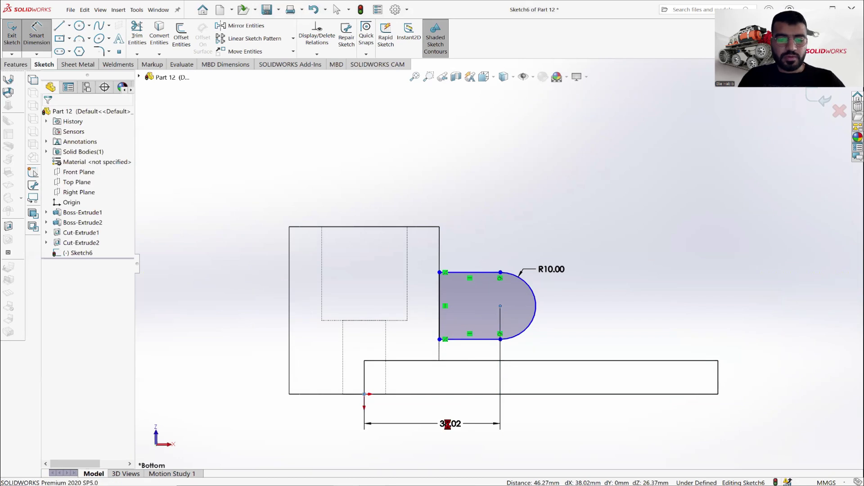
{"action": "type", "text": "32"}
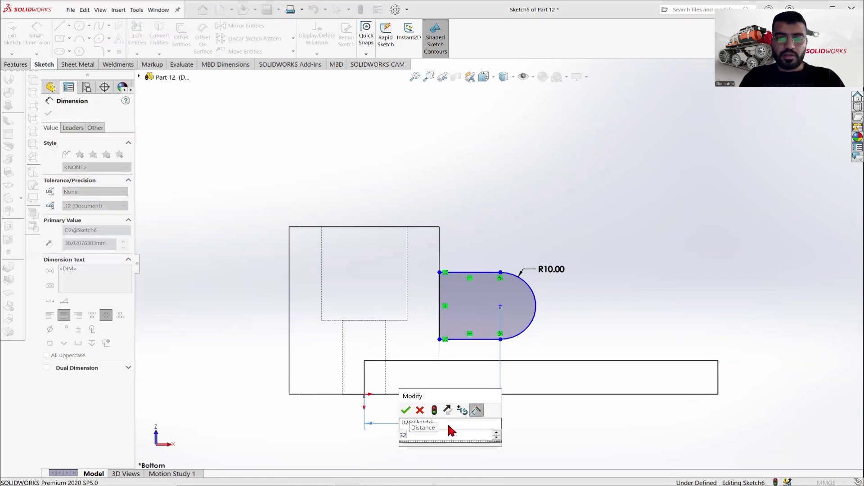
{"action": "key", "text": "Return"}
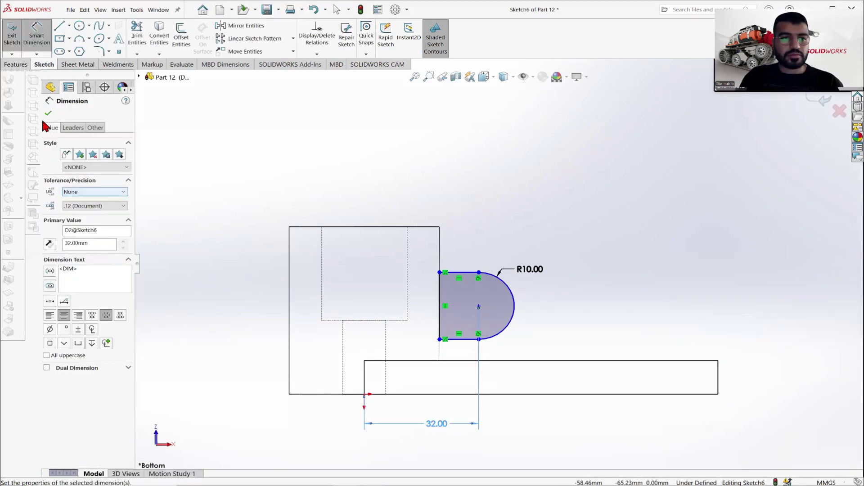
{"action": "left_click", "coordinate": [48, 113]}
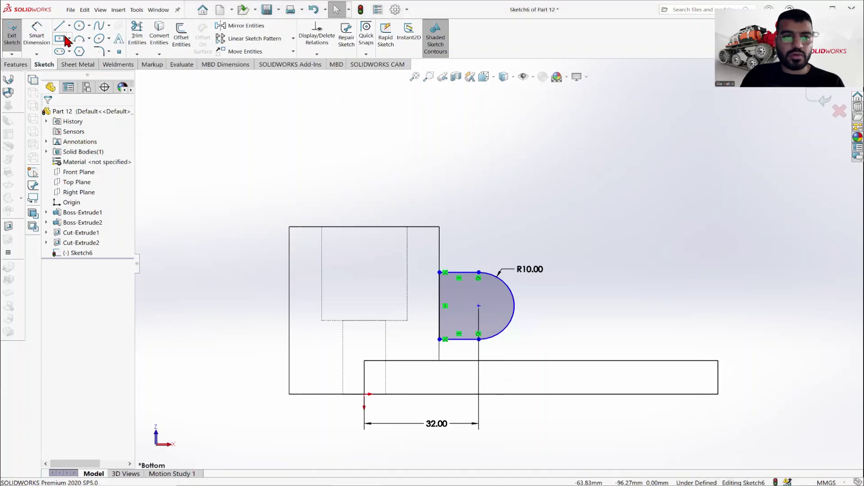
Step: Dimension the height of the lug arc's center above the base plate's upper edge as 25 mm
{"action": "left_click", "coordinate": [36, 36]}
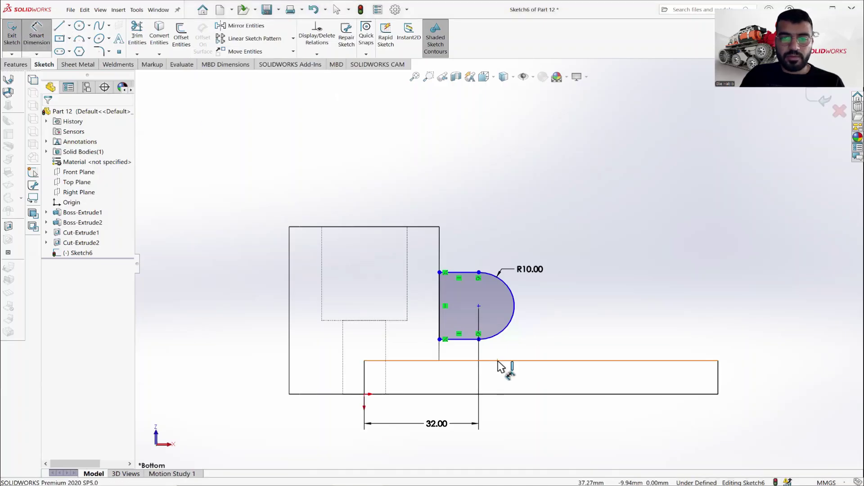
{"action": "left_click", "coordinate": [498, 361]}
{"action": "left_click", "coordinate": [479, 306]}
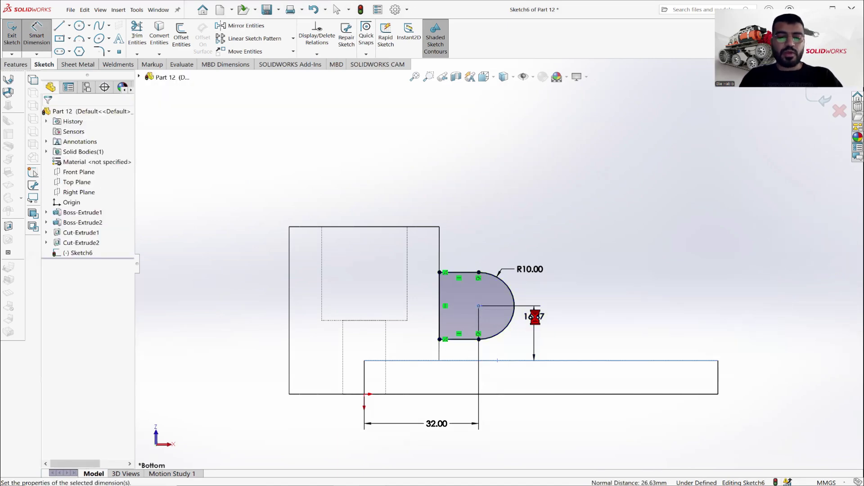
{"action": "left_click", "coordinate": [534, 316]}
{"action": "type", "text": "25"}
{"action": "key", "text": "Return"}
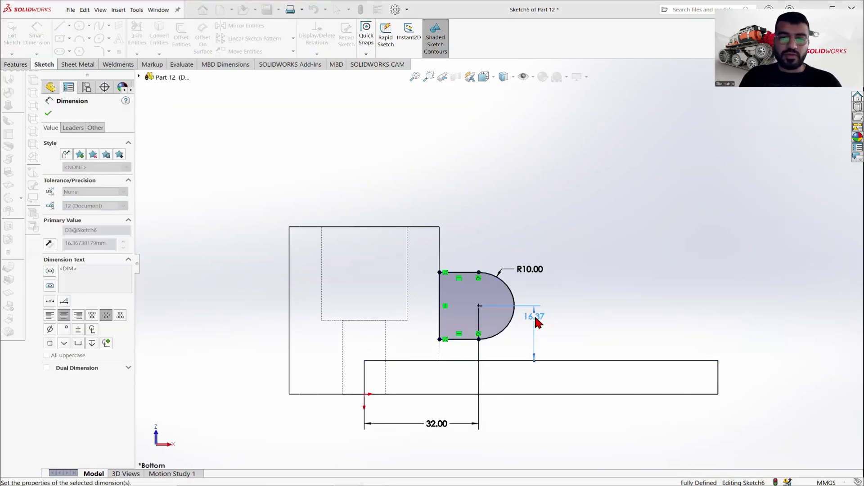
{"action": "left_click", "coordinate": [47, 113]}
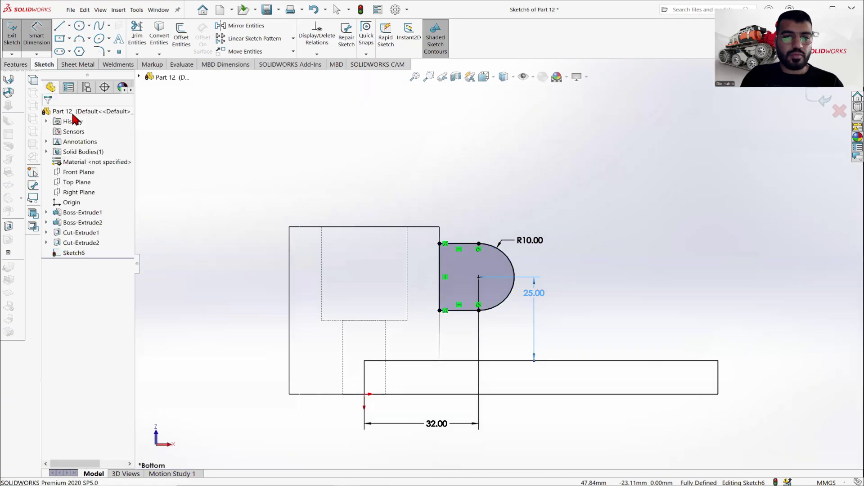
Step: Check the lug hole in the reference drawing and sketch a circle about 8.8 mm in diameter centered on the lug's end arc
{"action": "key", "text": "alt+Tab"}
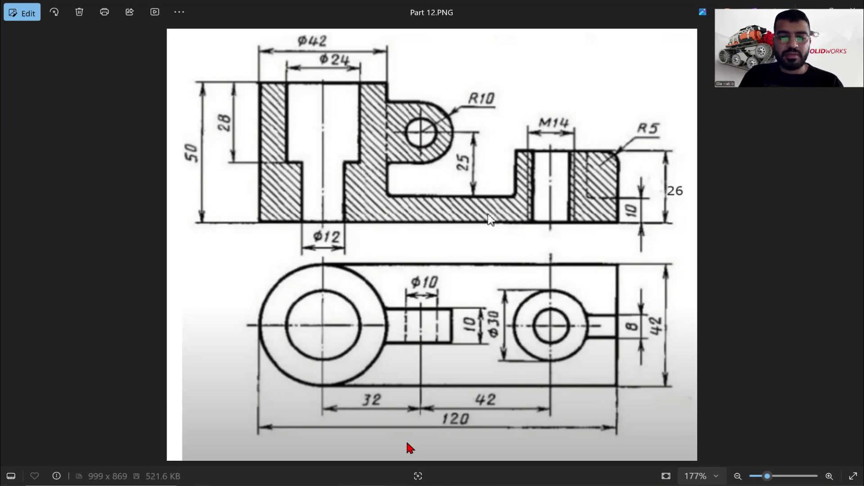
{"action": "key", "text": "alt+Tab"}
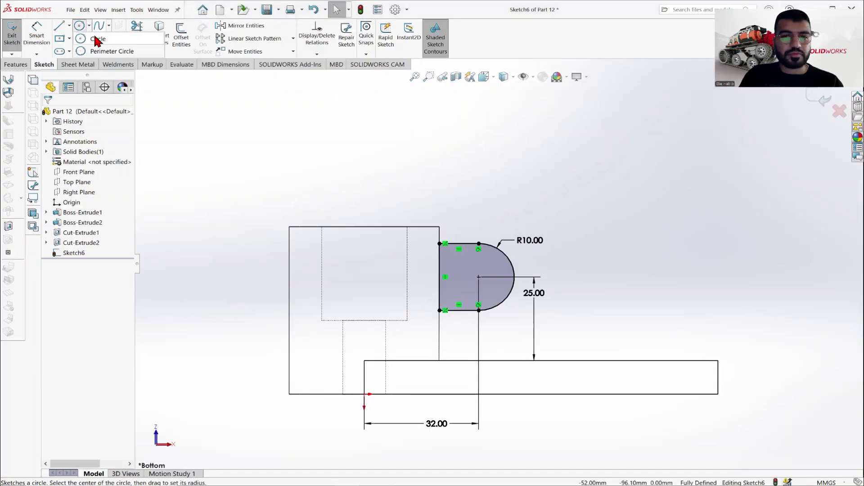
{"action": "key", "text": "c"}
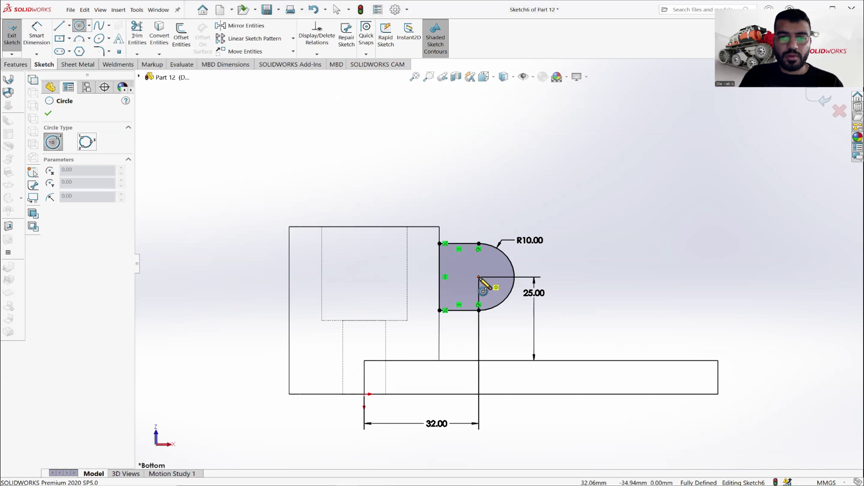
{"action": "left_click", "coordinate": [479, 276]}
{"action": "left_click", "coordinate": [488, 264]}
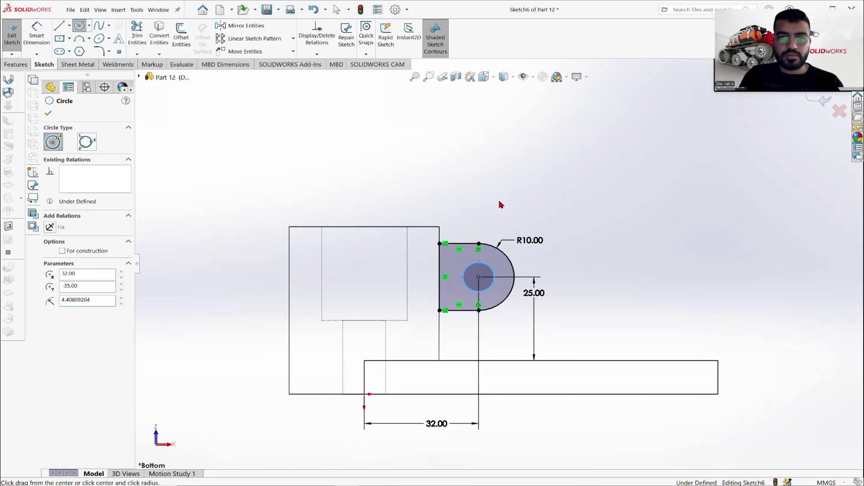
{"action": "key", "text": "Escape"}
Step: Dimension the lug hole circle with a diameter of 10 mm
{"action": "key", "text": "d"}
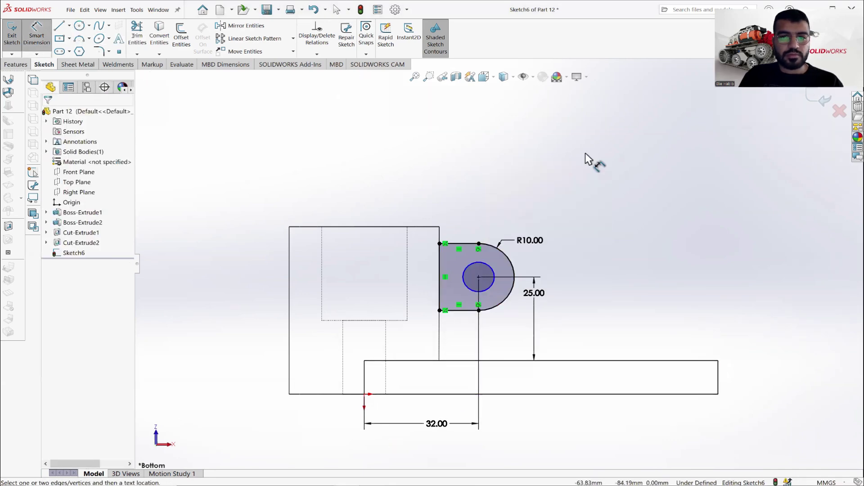
{"action": "left_click", "coordinate": [494, 283]}
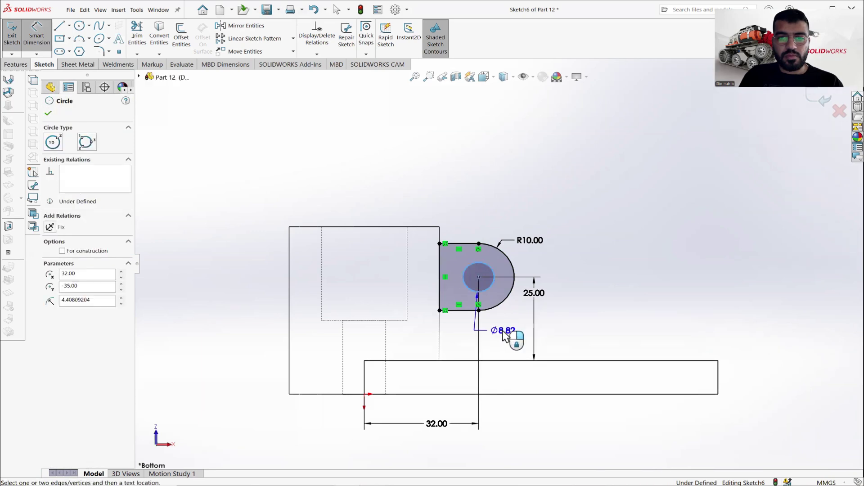
{"action": "left_click", "coordinate": [569, 333]}
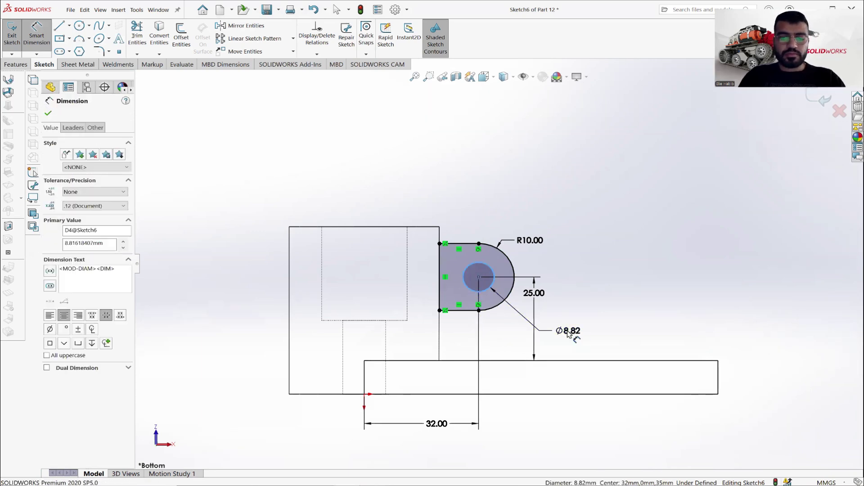
{"action": "type", "text": "8"}
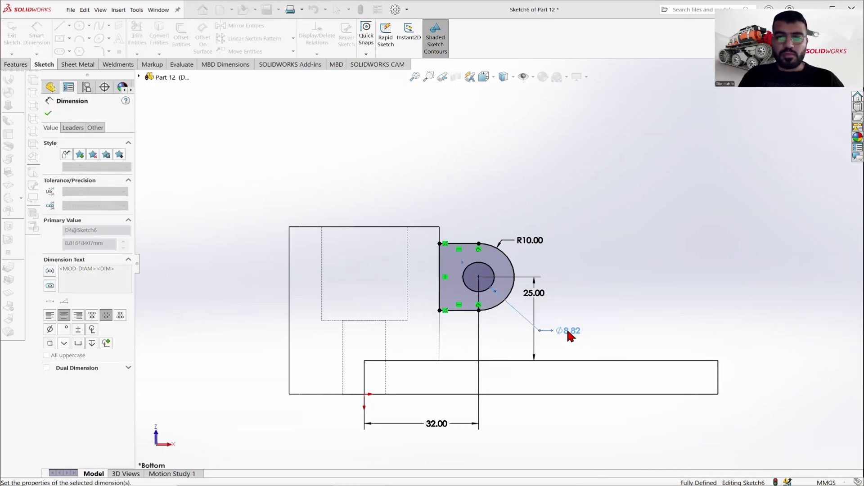
{"action": "key", "text": "Return"}
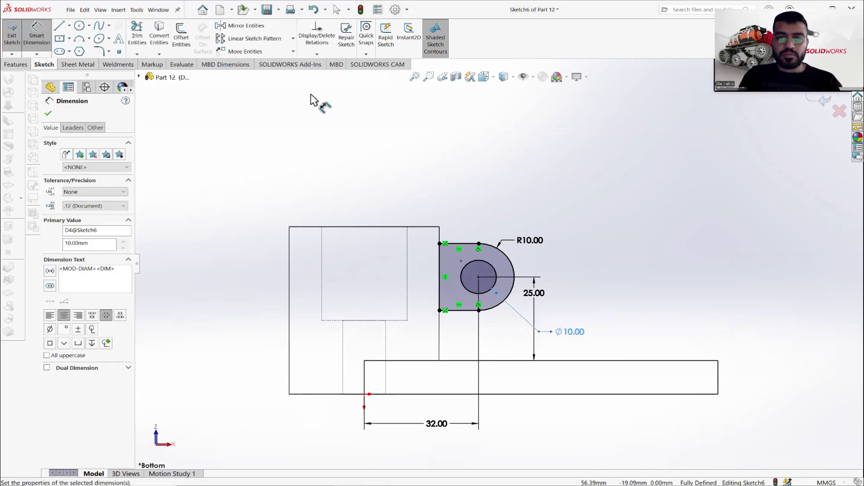
{"action": "left_click", "coordinate": [48, 113]}
Step: Display the part shaded with edges and view the lug sketch in 3D
{"action": "left_click", "coordinate": [513, 76]}
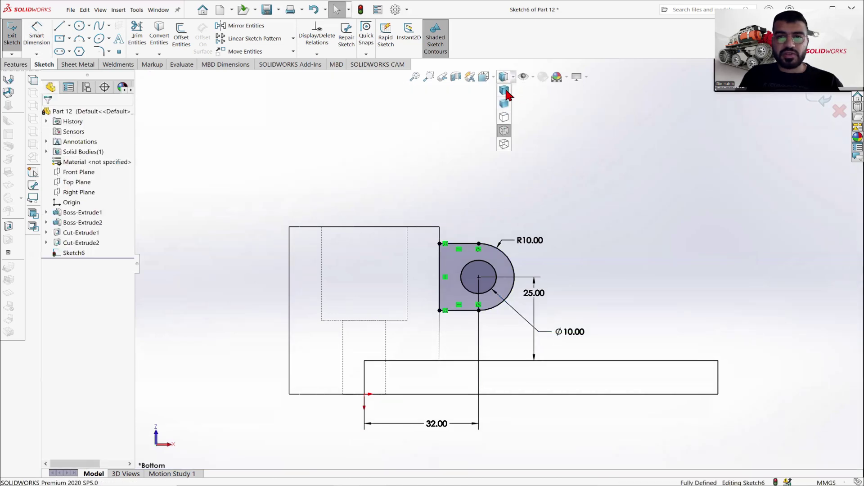
{"action": "left_click", "coordinate": [504, 90]}
{"action": "mouse_move", "coordinate": [518, 168]}
{"action": "middle_mouse_down"}
{"action": "mouse_move", "coordinate": [510, 196]}
{"action": "mouse_move", "coordinate": [516, 287]}
{"action": "middle_mouse_up"}
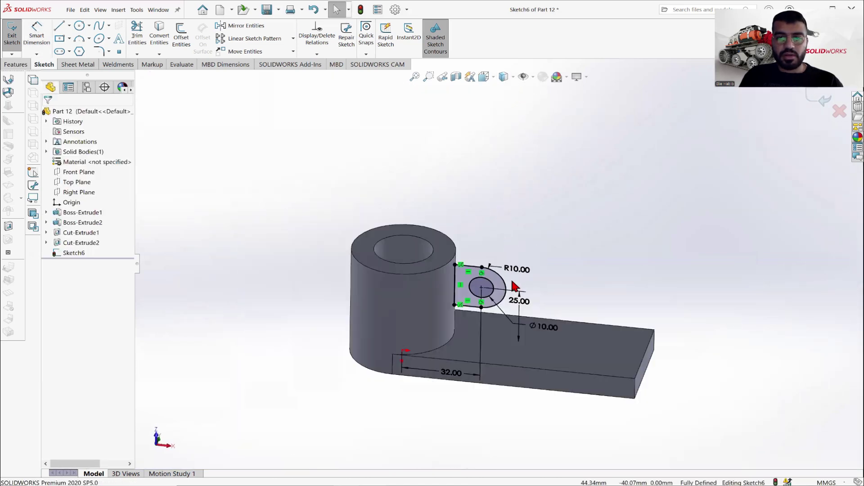
{"action": "scroll", "coordinate": [515, 287], "scroll_direction": "up", "scroll_amount": 2}
Step: Extrude the lug profile with the Mid Plane end condition to the 10 mm thickness given in the reference drawing
{"action": "left_click", "coordinate": [17, 64]}
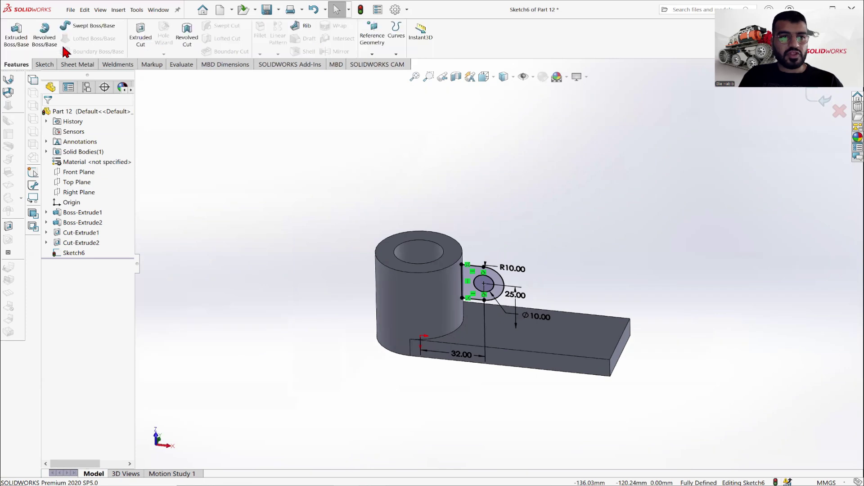
{"action": "left_click", "coordinate": [17, 31]}
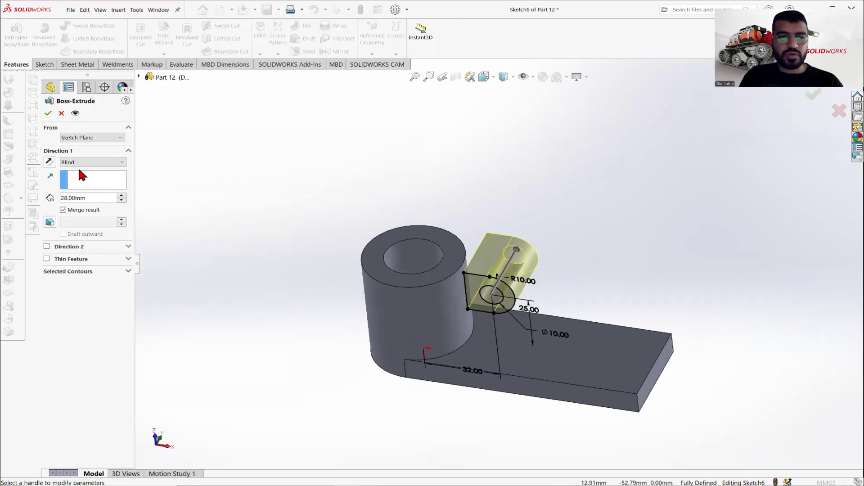
{"action": "left_click", "coordinate": [72, 164]}
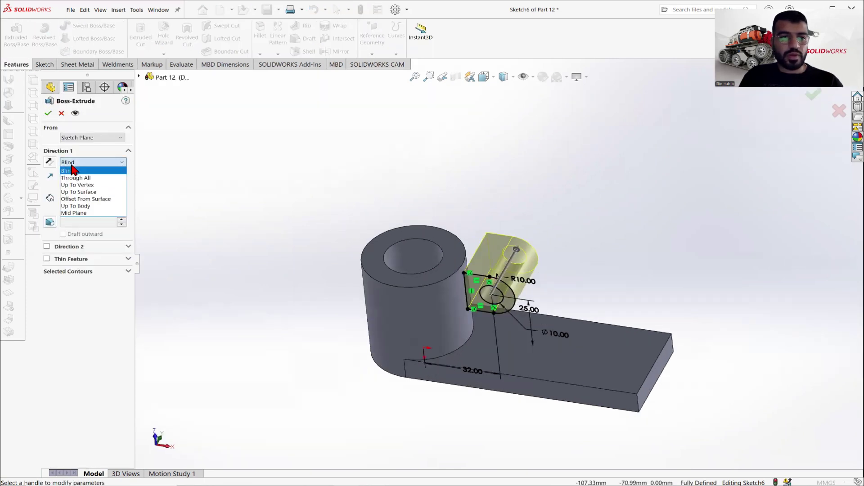
{"action": "left_click", "coordinate": [73, 214]}
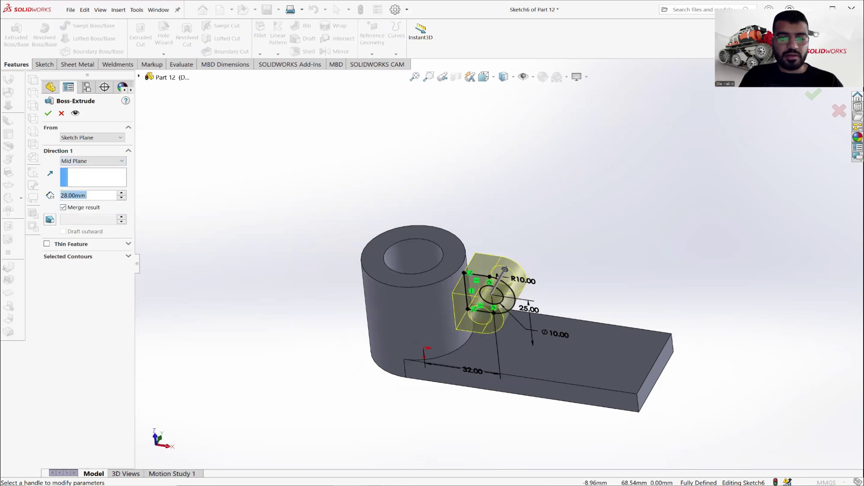
{"action": "key", "text": "alt+Tab"}
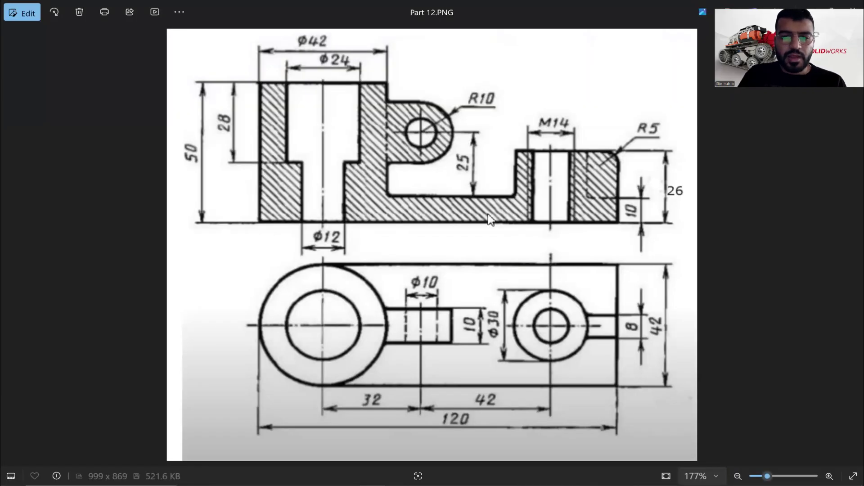
{"action": "key", "text": "alt+Tab"}
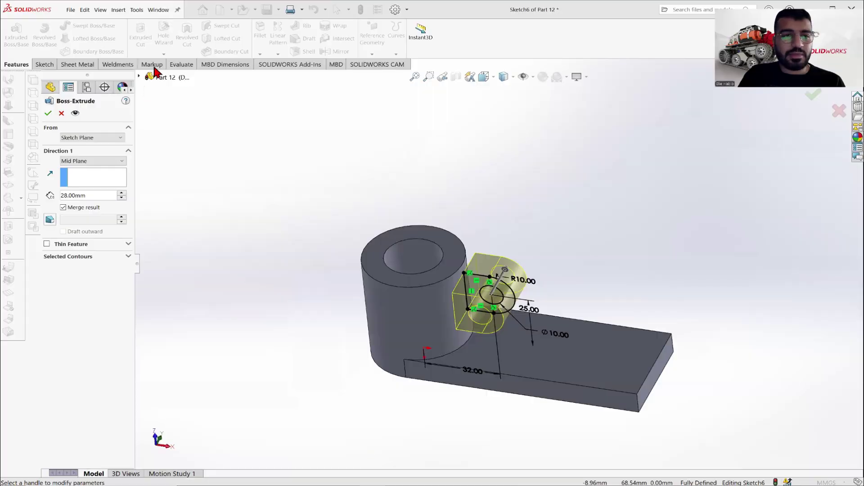
{"action": "left_click_drag", "start_coordinate": [86, 196], "coordinate": [75, 195]}
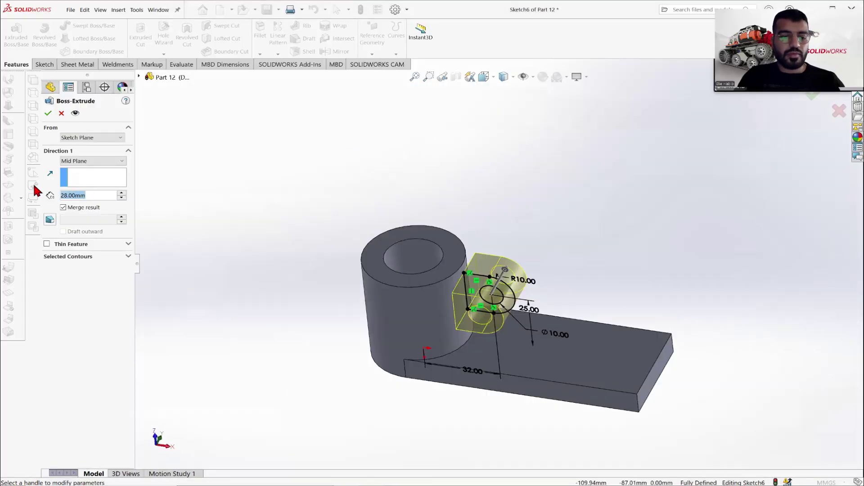
{"action": "type", "text": "10"}
{"action": "key", "text": "Return"}
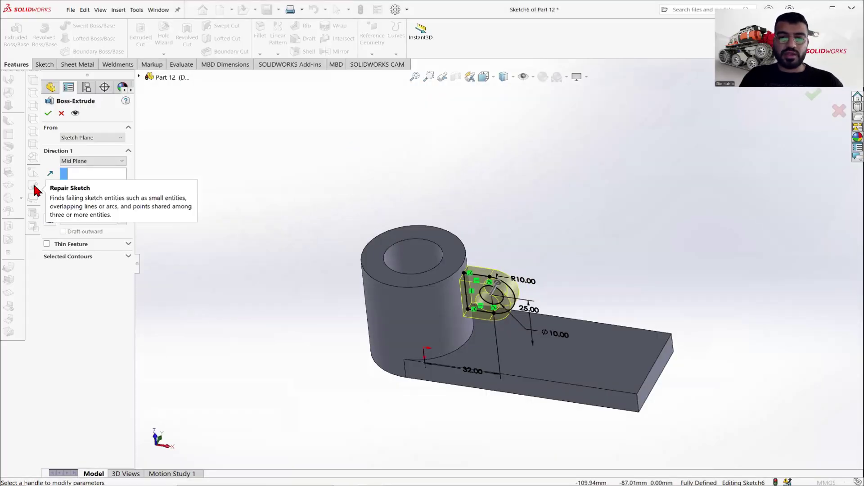
{"action": "left_click", "coordinate": [47, 113]}
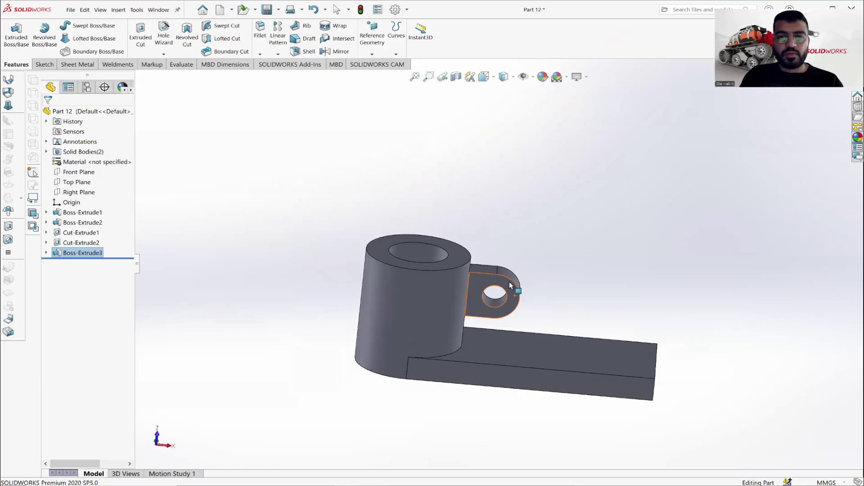
Step: Start a sketch on the lug's flat end face beside the cylinder and convert the face's edges into sketch lines
{"action": "scroll", "coordinate": [472, 274], "scroll_direction": "down", "scroll_amount": 6}
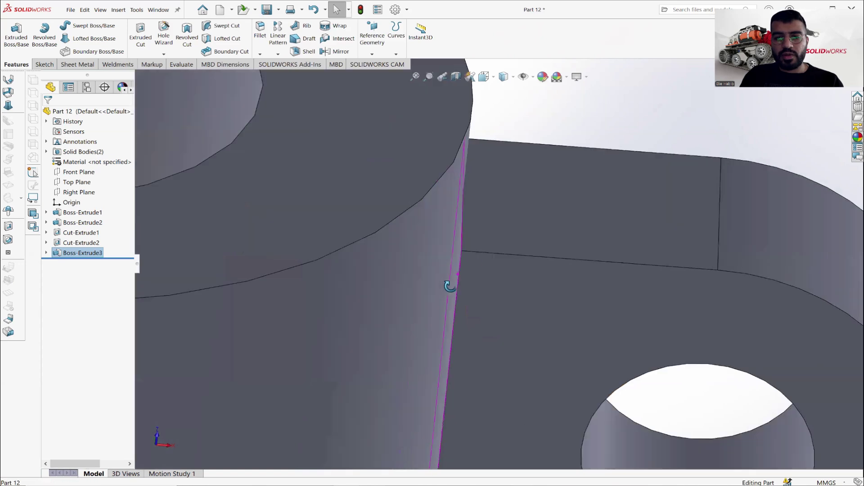
{"action": "mouse_move", "coordinate": [475, 266]}
{"action": "middle_mouse_down"}
{"action": "mouse_move", "coordinate": [479, 276]}
{"action": "mouse_move", "coordinate": [450, 228]}
{"action": "mouse_move", "coordinate": [414, 250]}
{"action": "mouse_move", "coordinate": [469, 265]}
{"action": "middle_mouse_up"}
{"action": "left_click", "coordinate": [469, 260]}
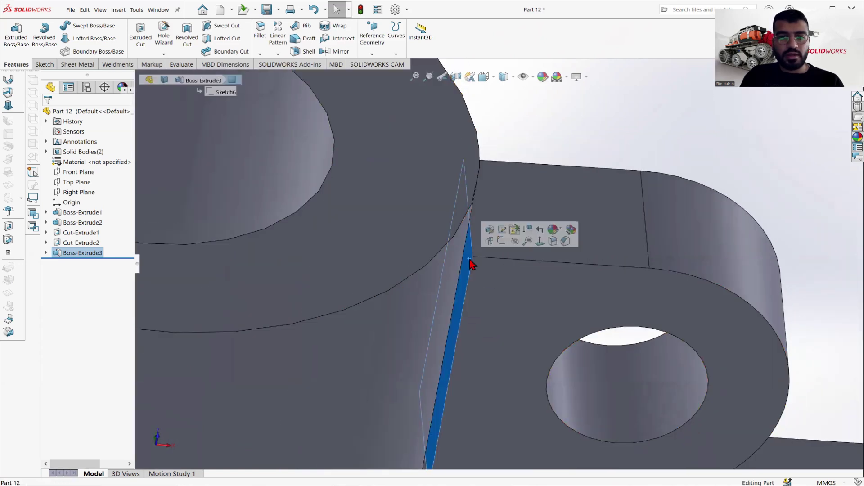
{"action": "left_click", "coordinate": [44, 65]}
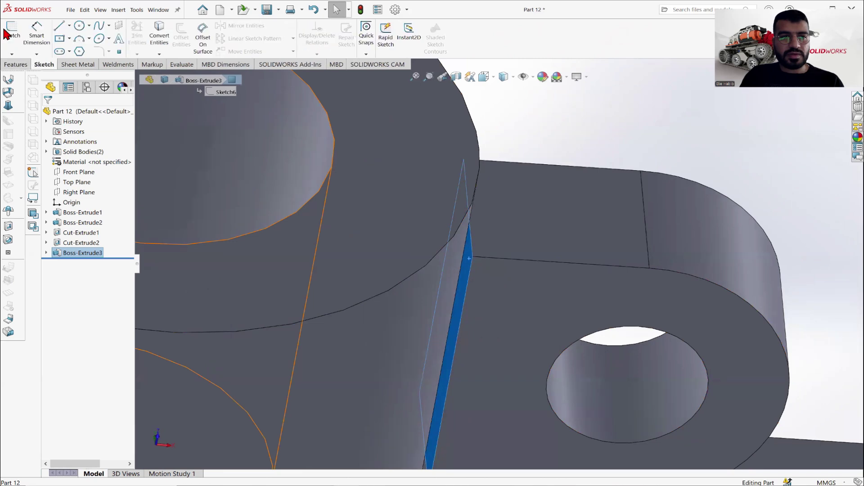
{"action": "left_click", "coordinate": [12, 34]}
{"action": "left_click", "coordinate": [160, 34]}
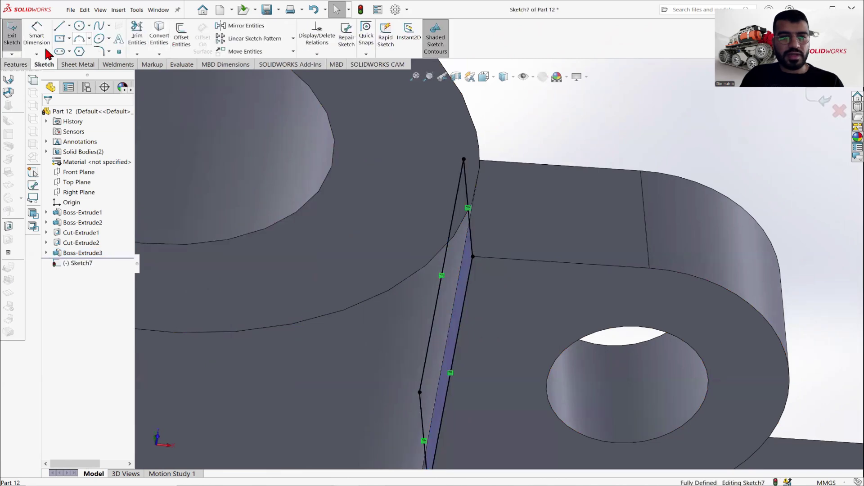
Step: Extrude the converted outline with Up To Surface to the cylinder's outer face, merging the lug, and save the part
{"action": "left_click", "coordinate": [16, 65]}
{"action": "left_click", "coordinate": [16, 34]}
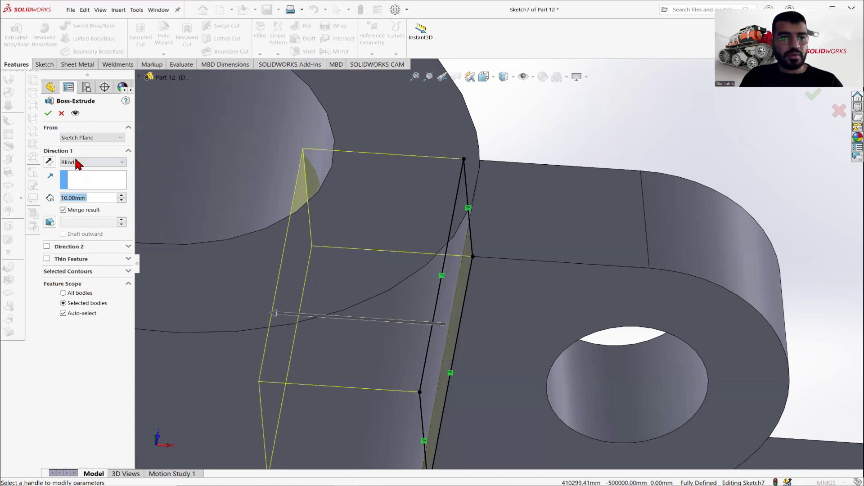
{"action": "left_click", "coordinate": [78, 163]}
{"action": "left_click", "coordinate": [79, 199]}
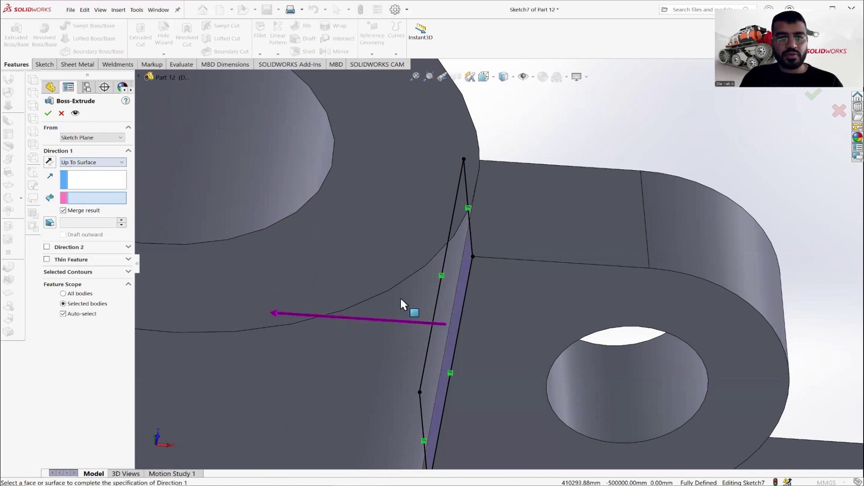
{"action": "middle_click_drag", "start_coordinate": [400, 300], "coordinate": [434, 322]}
{"action": "left_click", "coordinate": [434, 323]}
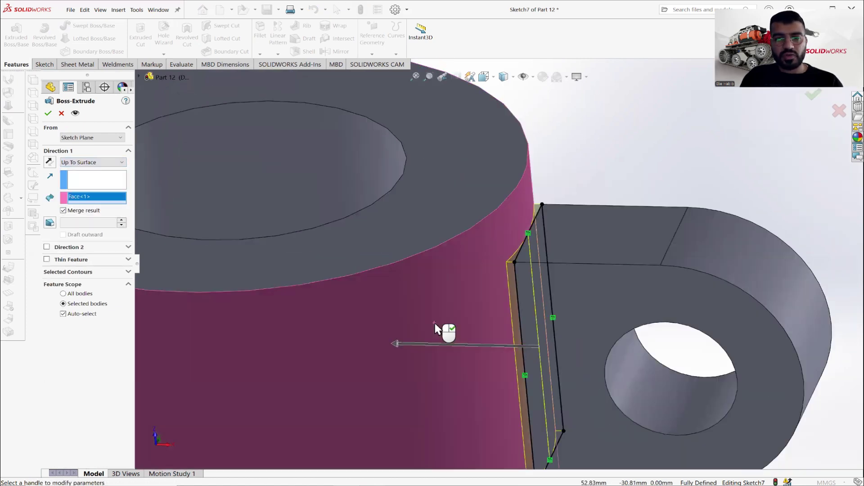
{"action": "left_click", "coordinate": [49, 113]}
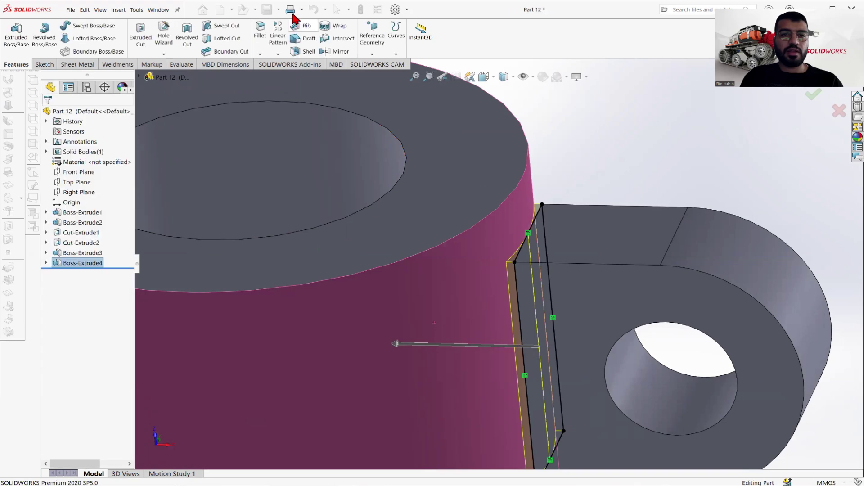
{"action": "left_click", "coordinate": [267, 11]}
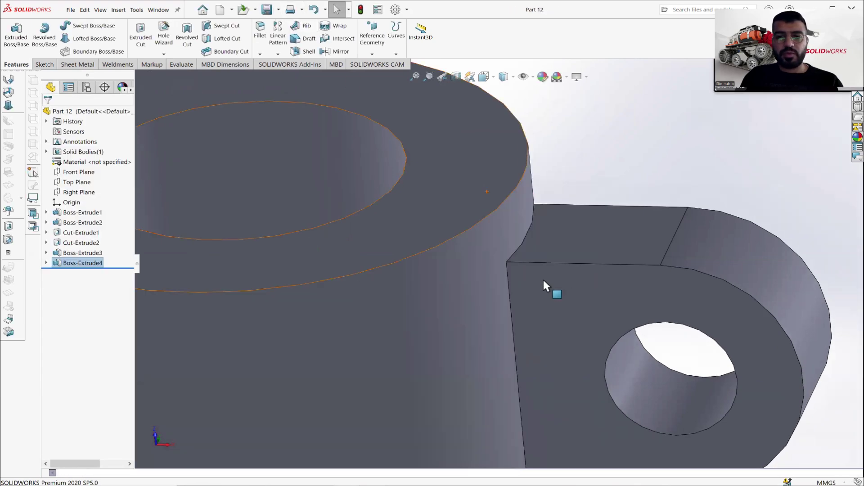
Step: Check the boss dimensions in the reference drawing and start a sketch on the base plate's top face, viewed normal to it
{"action": "scroll", "coordinate": [528, 250], "scroll_direction": "down", "scroll_amount": 2}
{"action": "scroll", "coordinate": [531, 261], "scroll_direction": "up", "scroll_amount": 8}
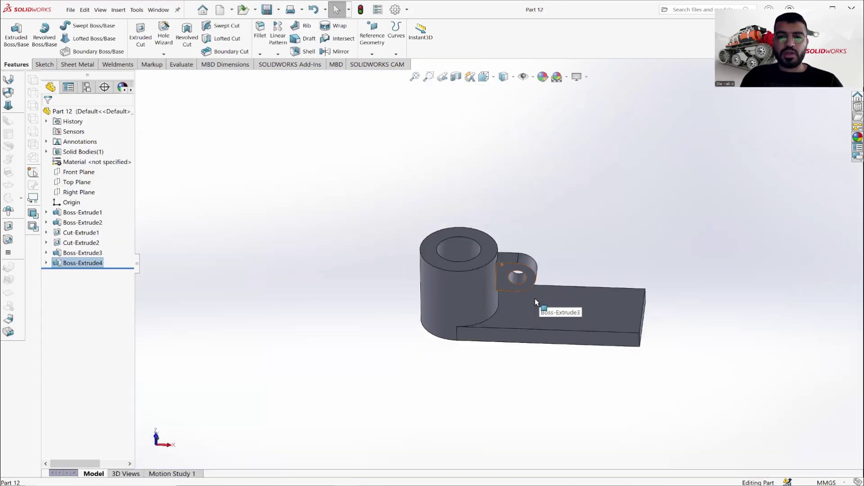
{"action": "middle_click_drag", "start_coordinate": [540, 261], "coordinate": [554, 315]}
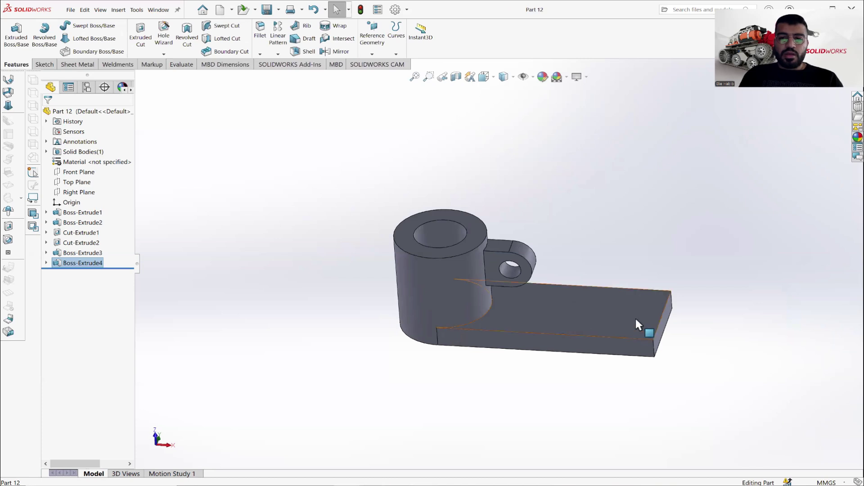
{"action": "left_click", "coordinate": [617, 301]}
{"action": "right_click", "coordinate": [618, 284]}
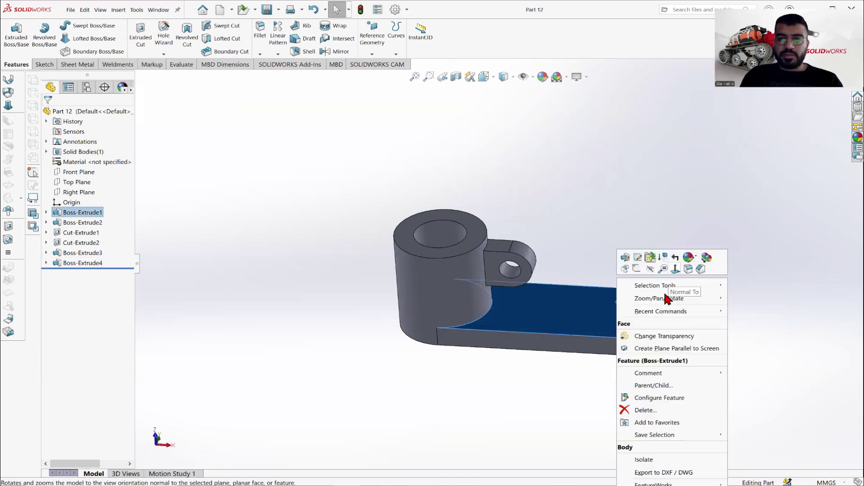
{"action": "left_click", "coordinate": [645, 260]}
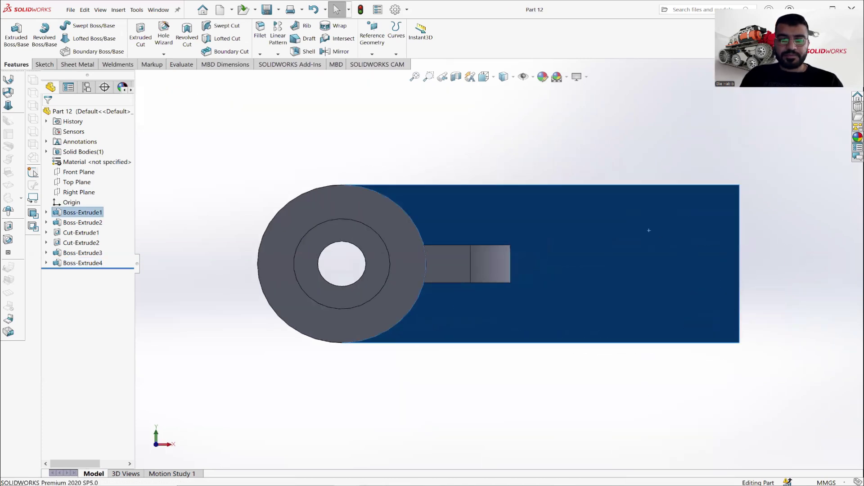
{"action": "key", "text": "alt+Tab"}
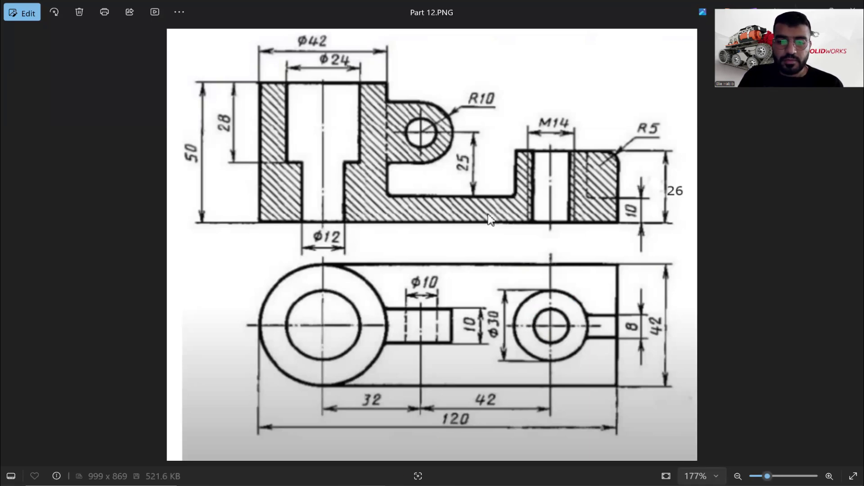
{"action": "key", "text": "alt+Tab"}
{"action": "left_click", "coordinate": [44, 64]}
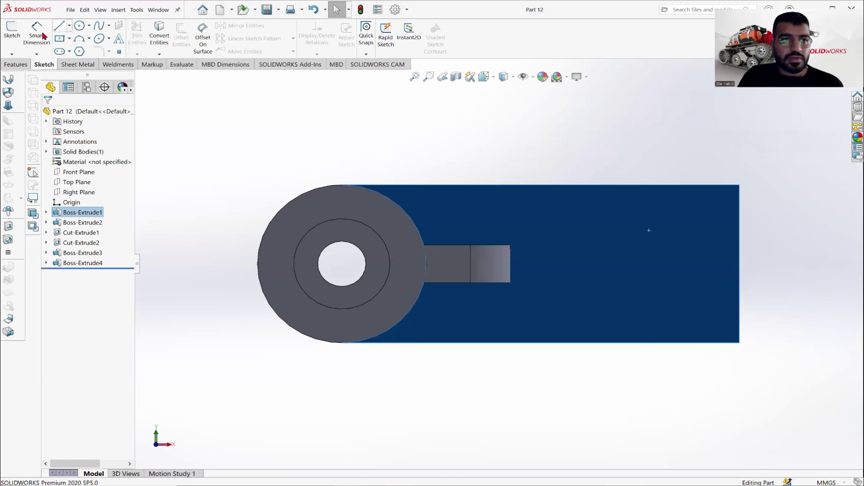
{"action": "left_click", "coordinate": [12, 31]}
Step: Sketch a circle about 17.6 mm in diameter on the base plate, between the lug and the plate's free end
{"action": "left_click", "coordinate": [89, 25]}
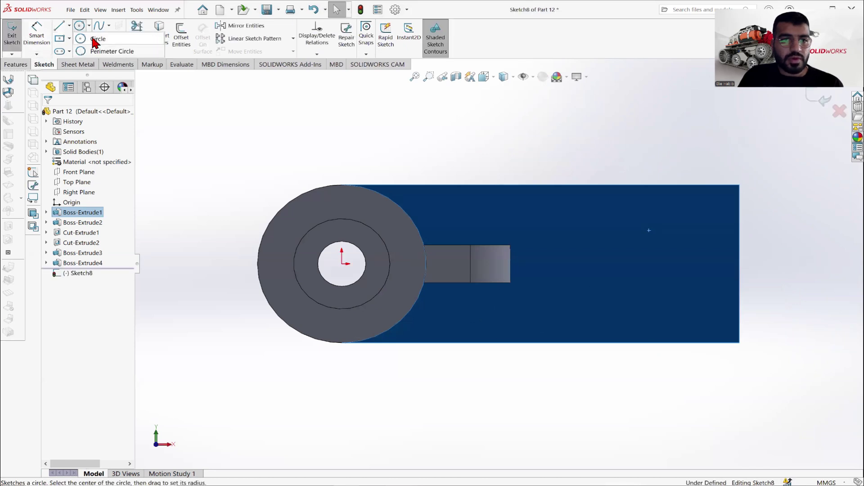
{"action": "left_click", "coordinate": [93, 40]}
{"action": "left_click", "coordinate": [627, 287]}
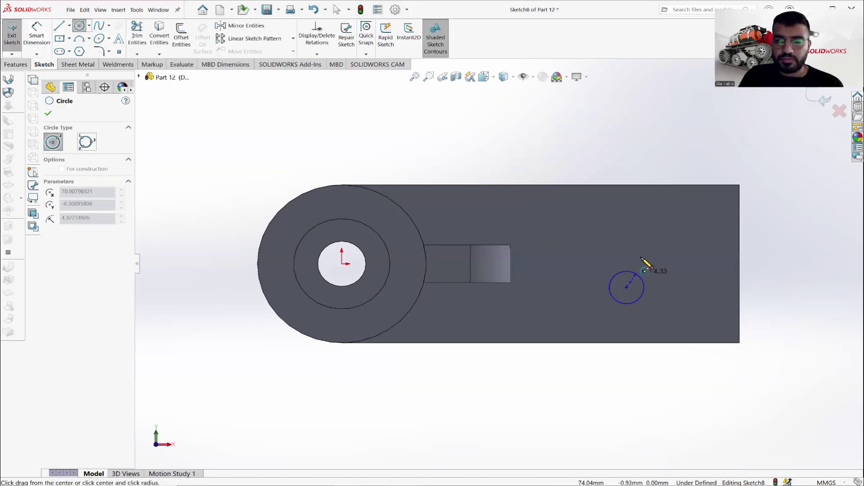
{"action": "left_click", "coordinate": [642, 256]}
{"action": "right_click", "coordinate": [592, 152]}
{"action": "left_click", "coordinate": [605, 158]}
Step: Dimension the circle's diameter as 30 mm
{"action": "left_click", "coordinate": [32, 45]}
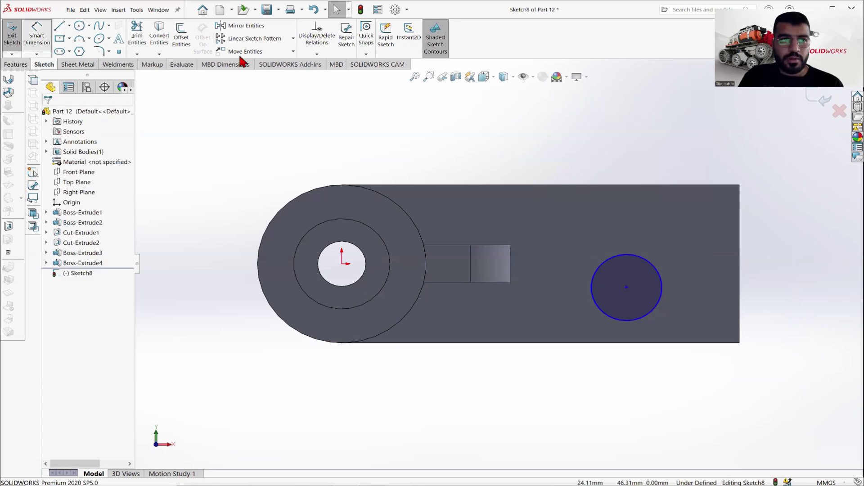
{"action": "left_click", "coordinate": [652, 308]}
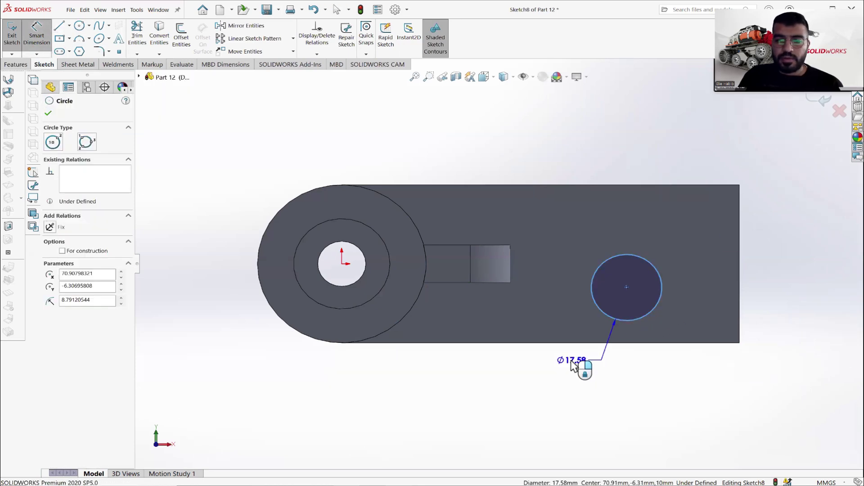
{"action": "left_click", "coordinate": [576, 364]}
{"action": "type", "text": "30"}
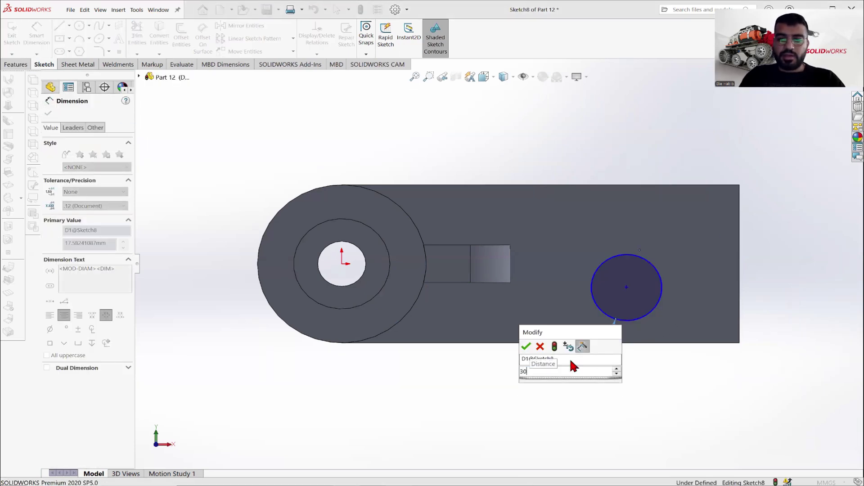
{"action": "key", "text": "Return"}
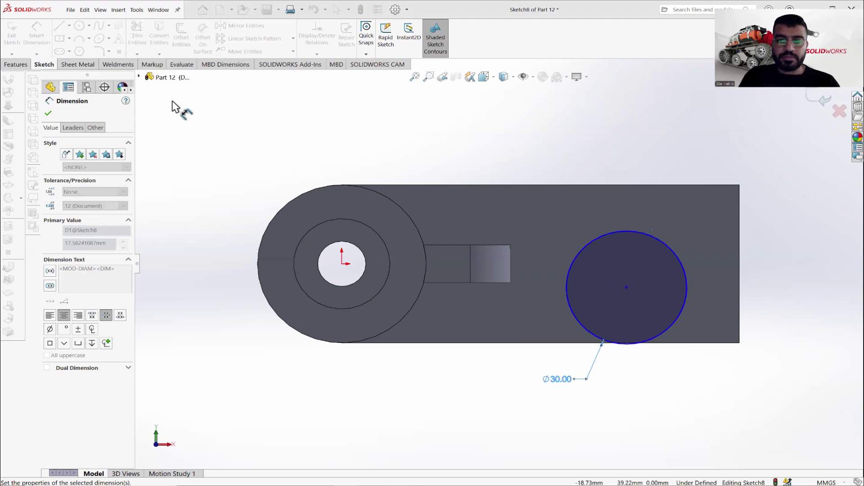
{"action": "left_click", "coordinate": [46, 113]}
Step: Check the boss position in the reference drawing and display the part with hidden lines visible
{"action": "left_click", "coordinate": [395, 482]}
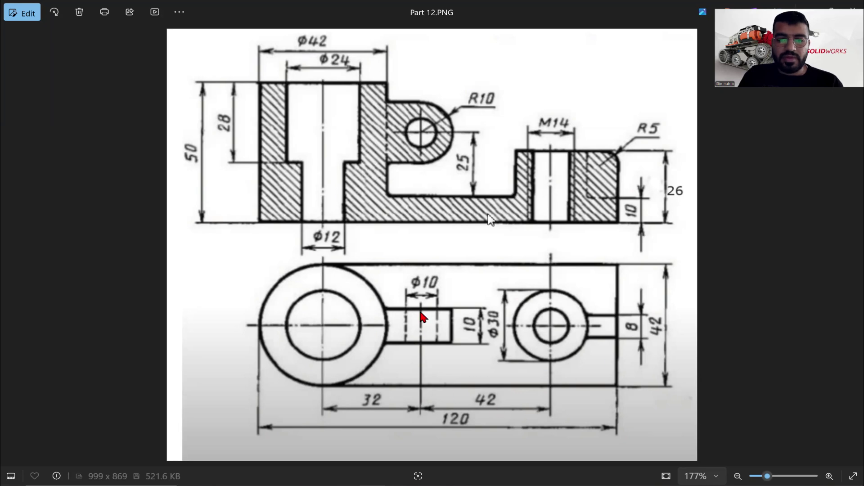
{"action": "left_click", "coordinate": [384, 481]}
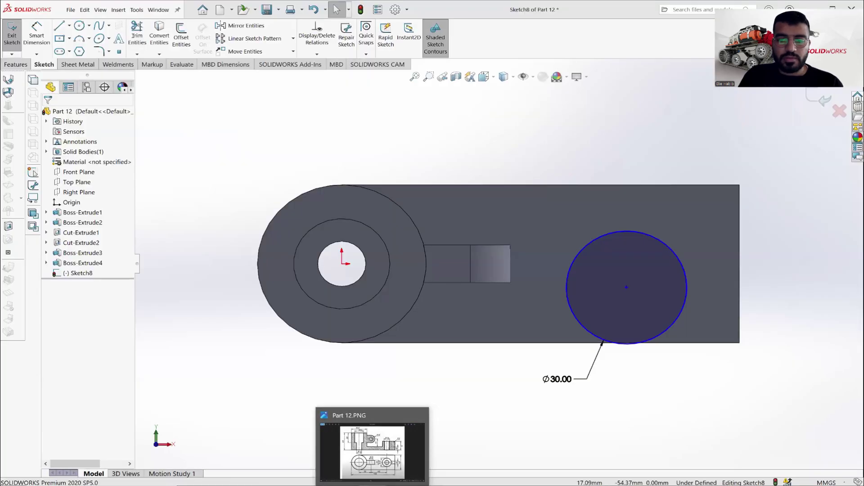
{"action": "left_click", "coordinate": [513, 78]}
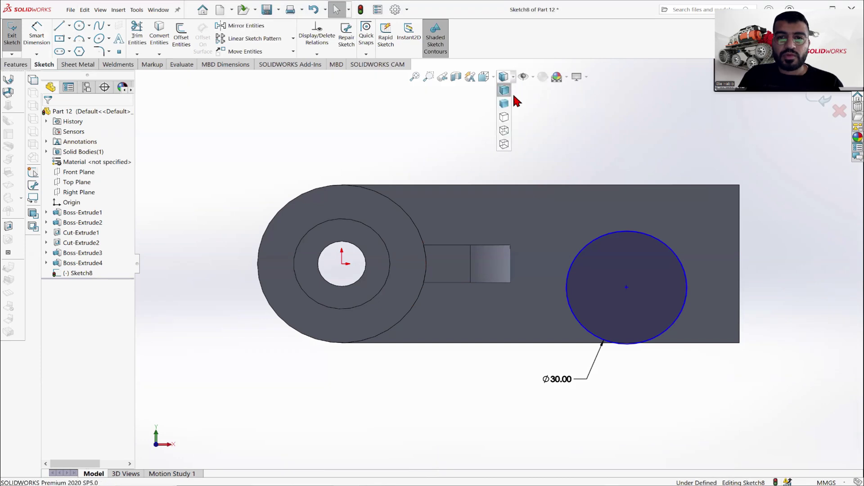
{"action": "left_click", "coordinate": [504, 131]}
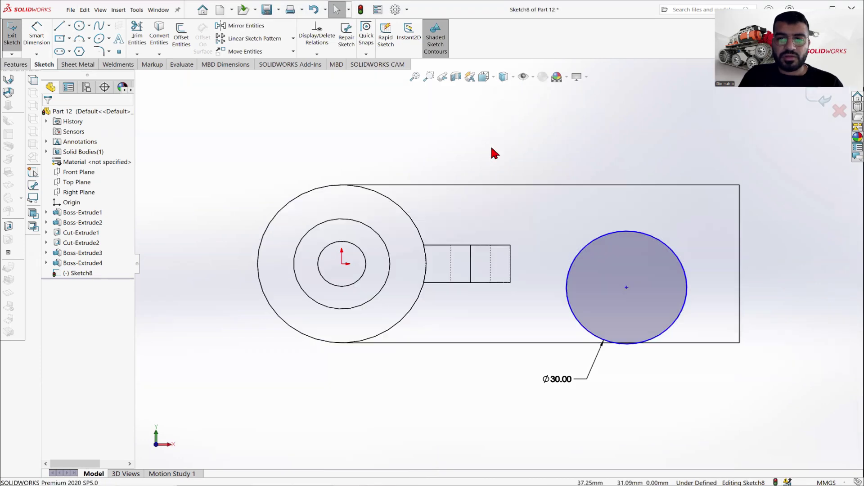
Step: Draw a centerline about 39.4 mm long from the midpoint of the lug's transverse edge line to the circle's centre and make it horizontal
{"action": "left_click", "coordinate": [69, 27]}
{"action": "left_click", "coordinate": [77, 47]}
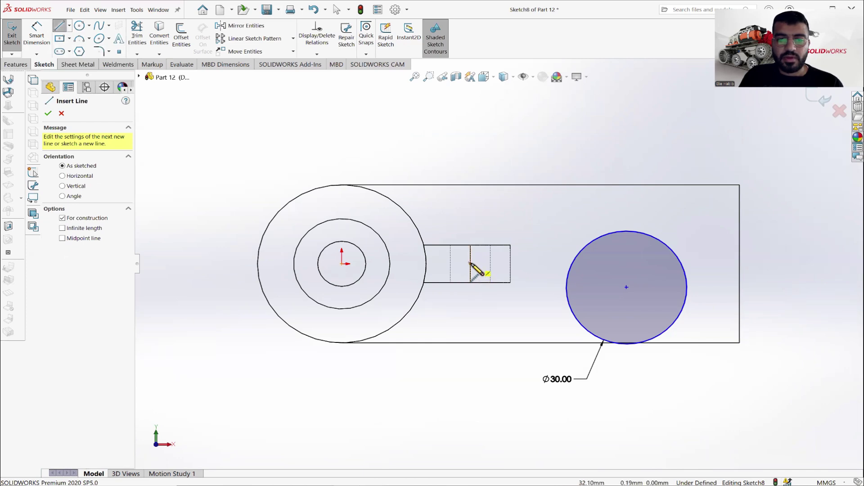
{"action": "left_click", "coordinate": [470, 263]}
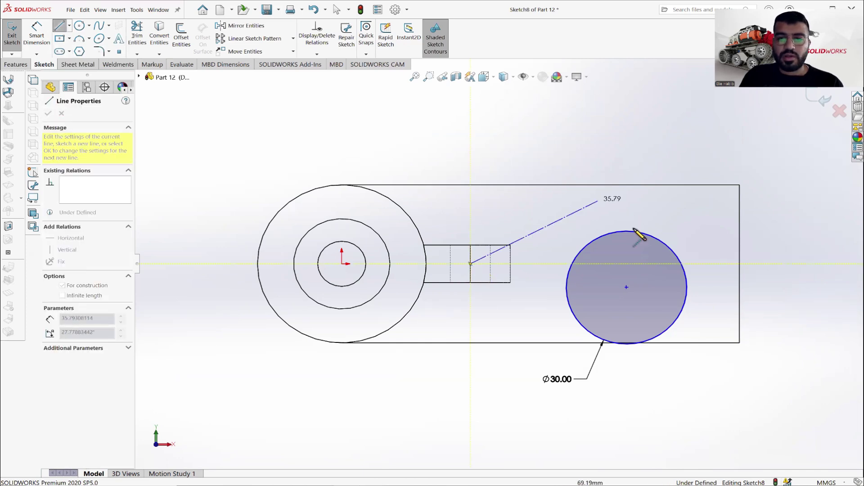
{"action": "left_click", "coordinate": [626, 287]}
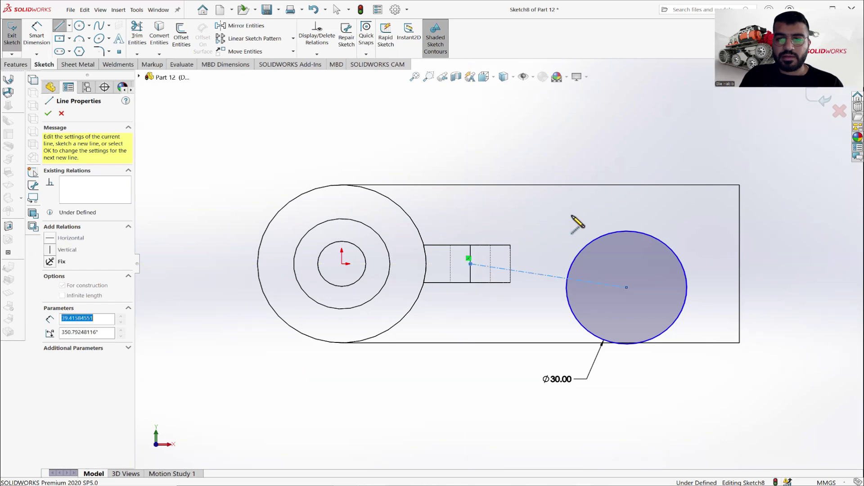
{"action": "right_click", "coordinate": [534, 161]}
{"action": "left_click", "coordinate": [552, 166]}
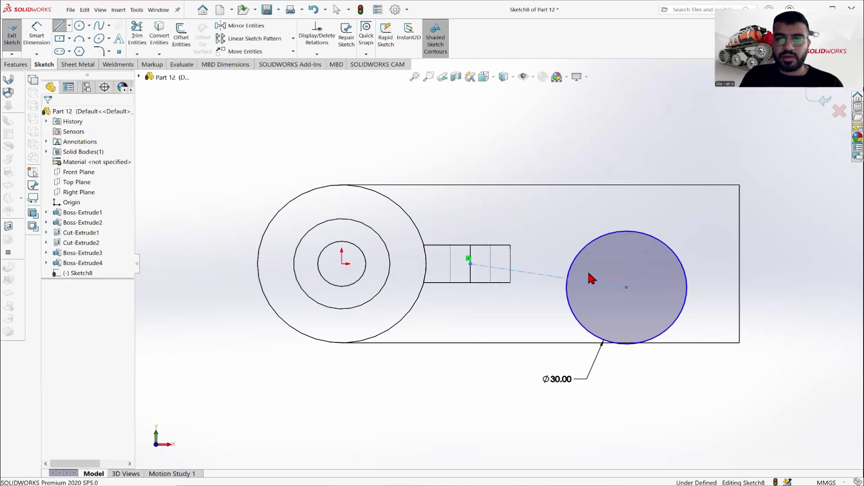
{"action": "left_click", "coordinate": [553, 276]}
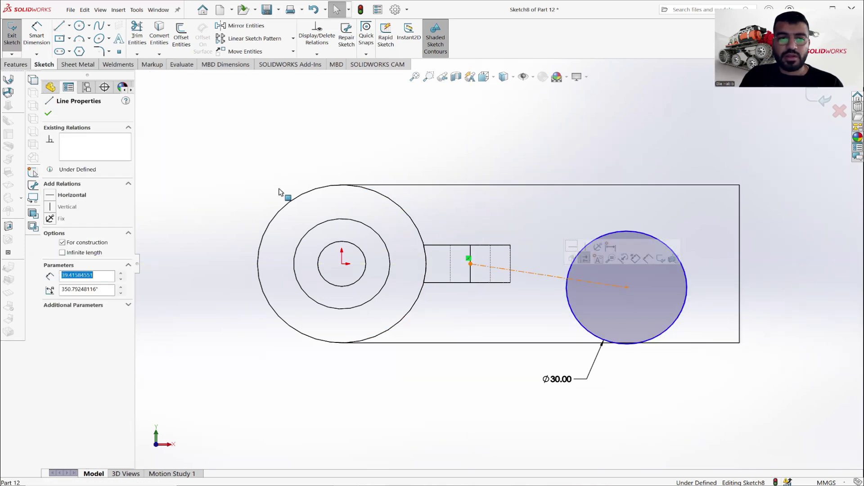
{"action": "left_click", "coordinate": [71, 195]}
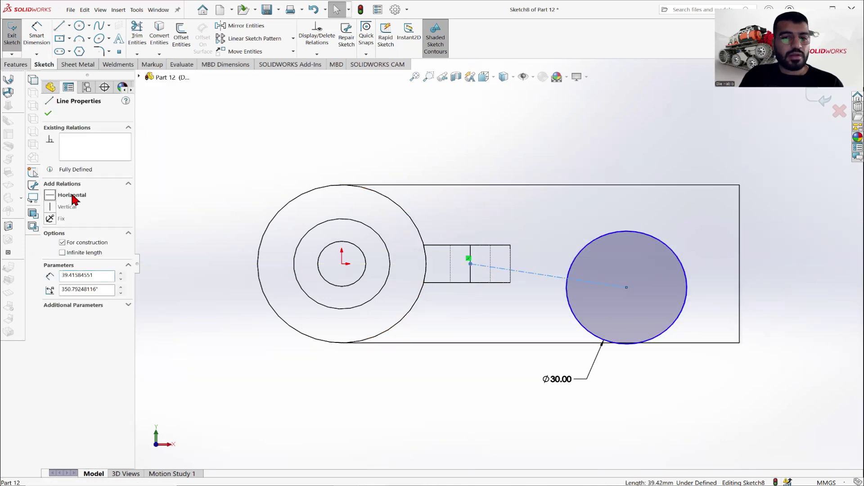
Step: Dimension the centerline's length as 32 mm
{"action": "left_click", "coordinate": [37, 35]}
{"action": "left_click", "coordinate": [535, 265]}
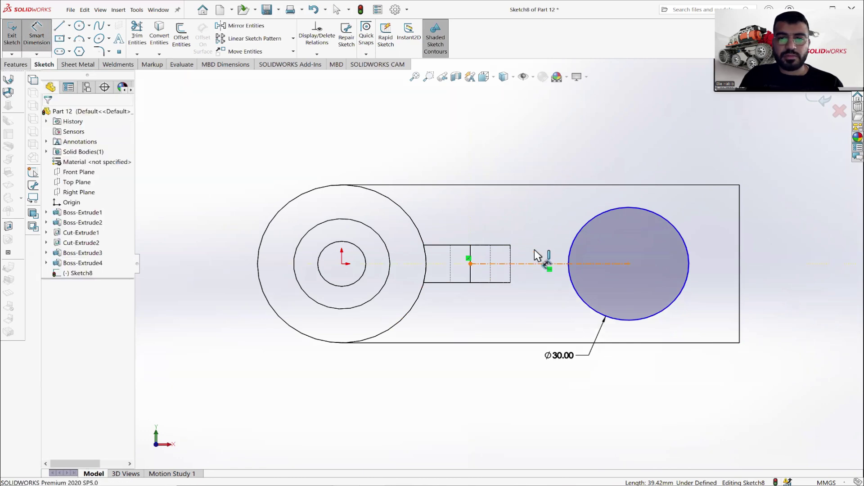
{"action": "left_click", "coordinate": [532, 178]}
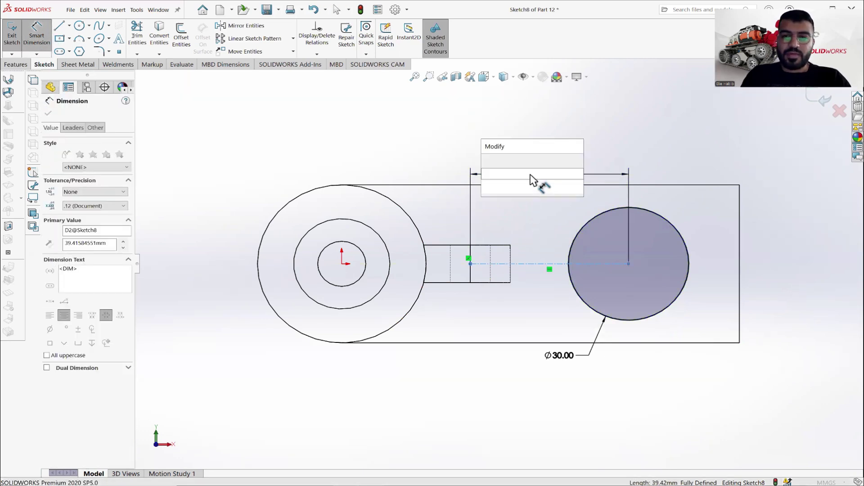
{"action": "type", "text": "32"}
{"action": "key", "text": "Return"}
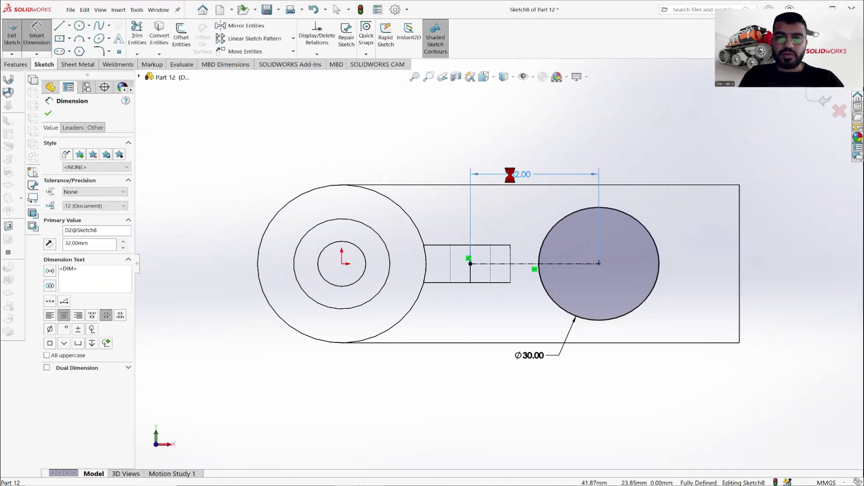
Step: Set the centerline's length dimension to 42 mm and close the dimension settings
{"action": "double_click", "coordinate": [510, 175]}
{"action": "type", "text": "42"}
{"action": "key", "text": "Return"}
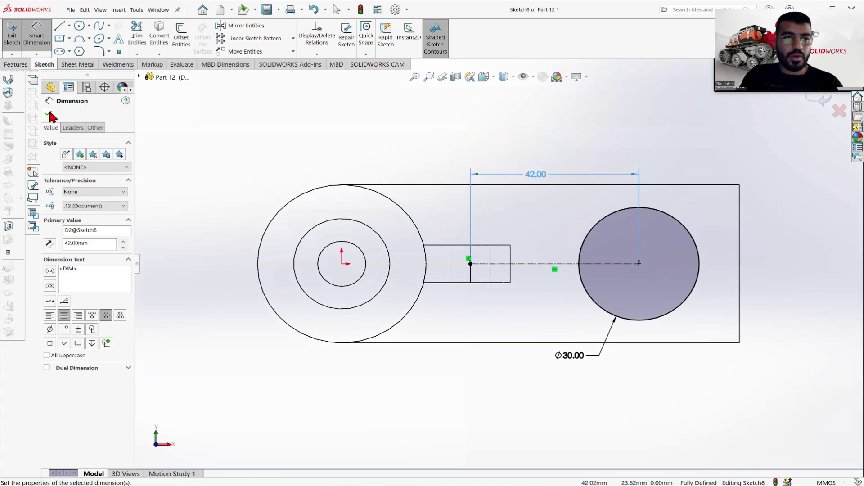
{"action": "left_click", "coordinate": [48, 113]}
Step: Check the boss height in the reference drawing and display the part shaded with edges in a tilted 3D view
{"action": "key", "text": "alt+Tab"}
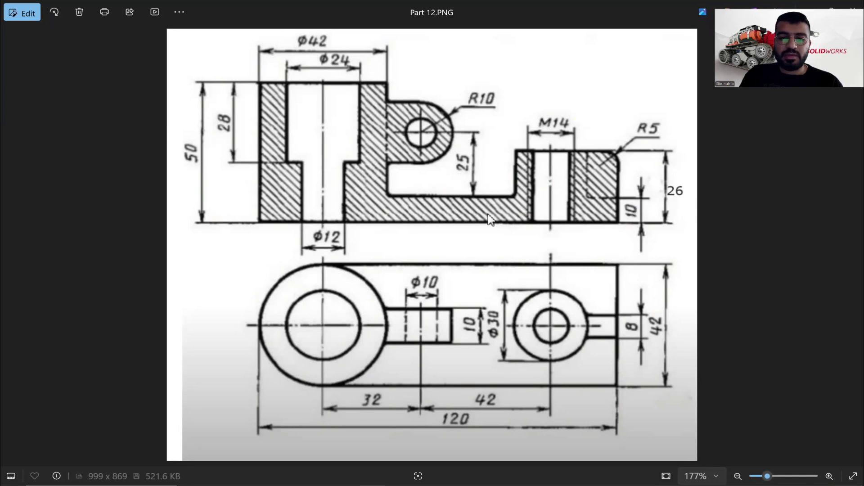
{"action": "key", "text": "alt+Tab"}
{"action": "mouse_move", "coordinate": [665, 255]}
{"action": "middle_mouse_down"}
{"action": "mouse_move", "coordinate": [651, 162]}
{"action": "mouse_move", "coordinate": [515, 88]}
{"action": "middle_mouse_up"}
{"action": "left_click", "coordinate": [513, 83]}
{"action": "left_click", "coordinate": [508, 92]}
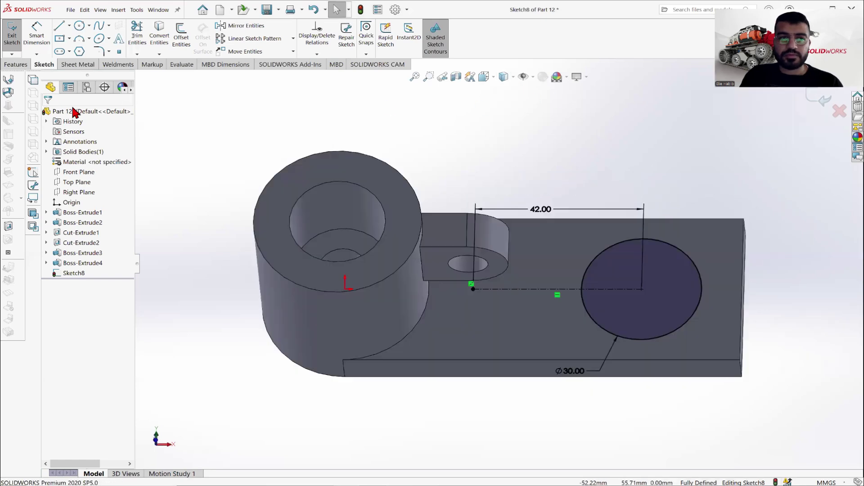
Step: Extrude the circle upward 16 mm as a blind boss merged with the base plate, and save the part
{"action": "left_click", "coordinate": [32, 65]}
{"action": "left_click", "coordinate": [16, 34]}
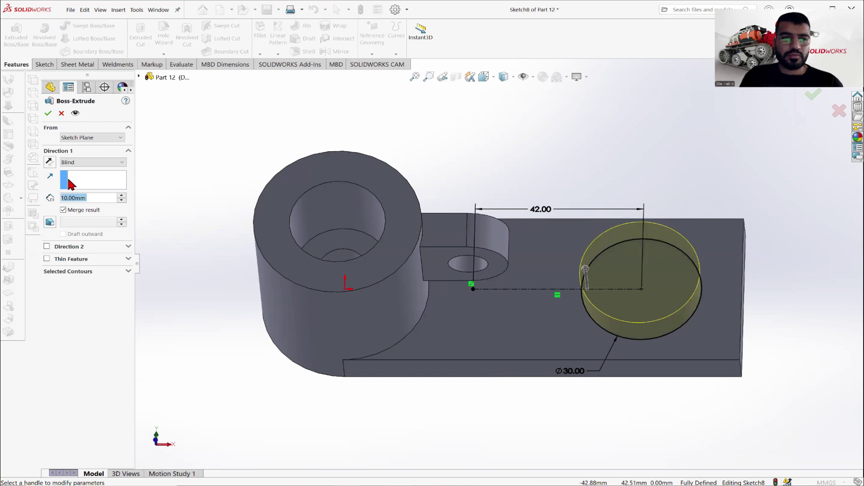
{"action": "type", "text": "16"}
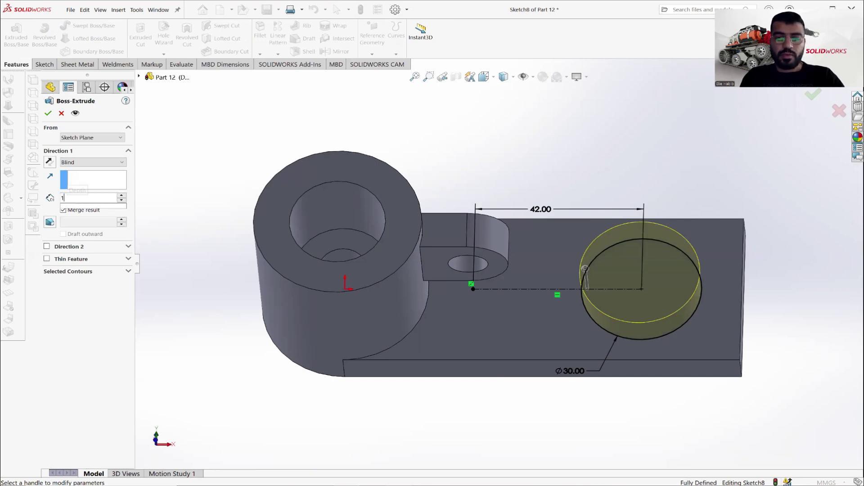
{"action": "key", "text": "Return"}
{"action": "left_click", "coordinate": [48, 114]}
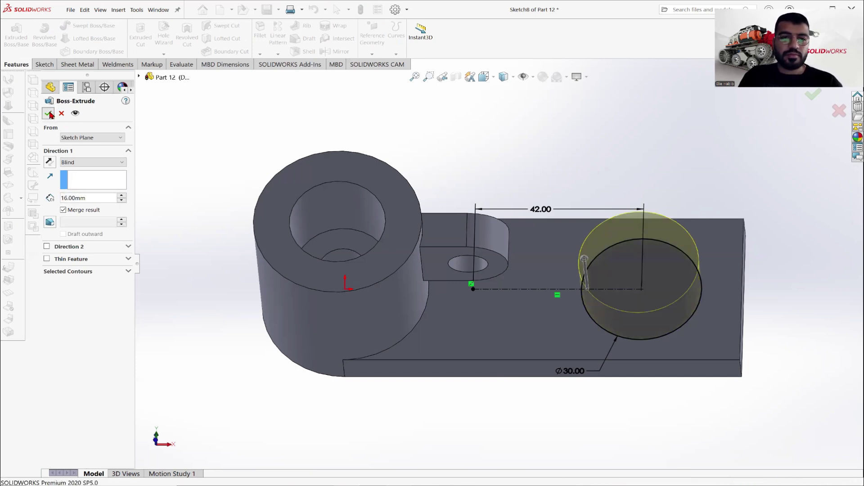
{"action": "left_click", "coordinate": [272, 13]}
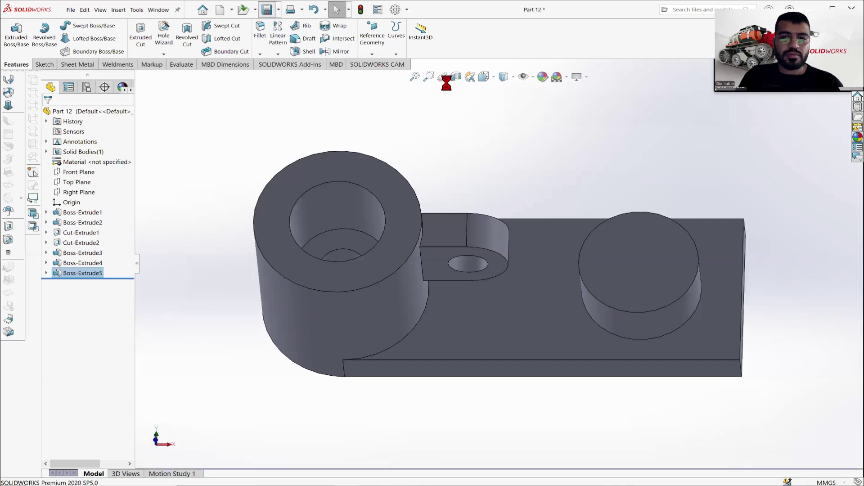
Step: Check the M14 hole in the reference drawing and start a Hole Wizard hole on the round boss's top face, viewed straight on
{"action": "key", "text": "alt+Tab"}
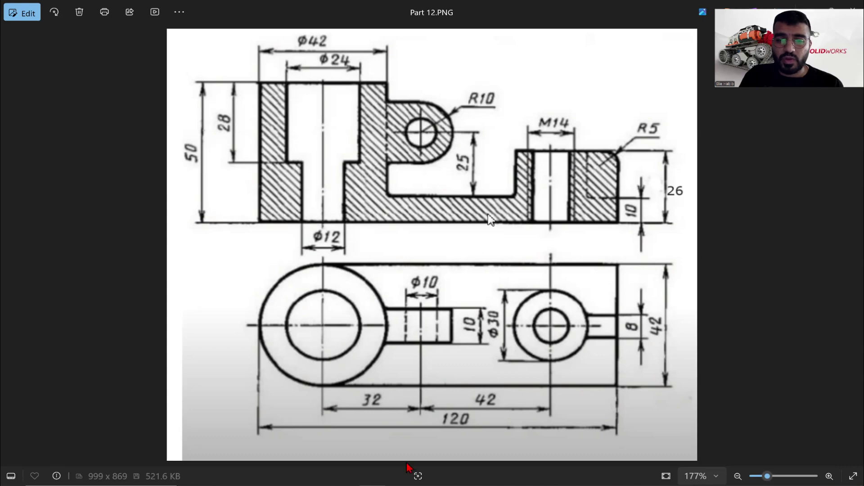
{"action": "key", "text": "alt+Tab"}
{"action": "right_click", "coordinate": [621, 256]}
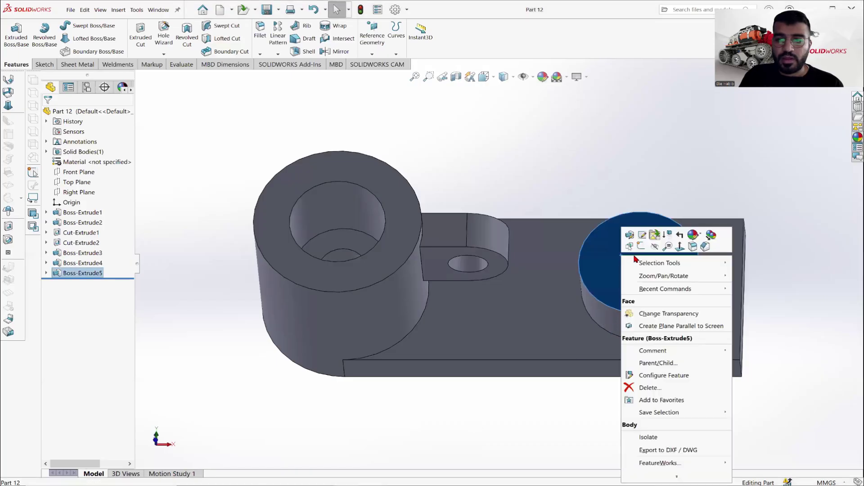
{"action": "left_click", "coordinate": [675, 246]}
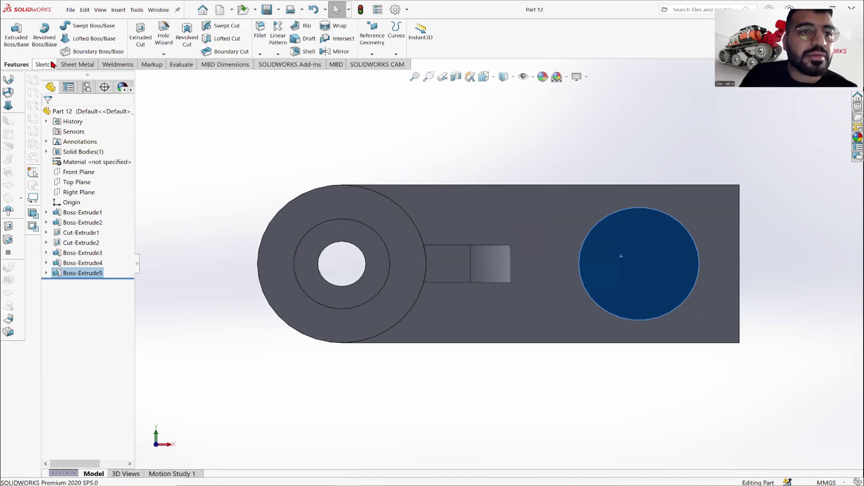
{"action": "left_click", "coordinate": [163, 54]}
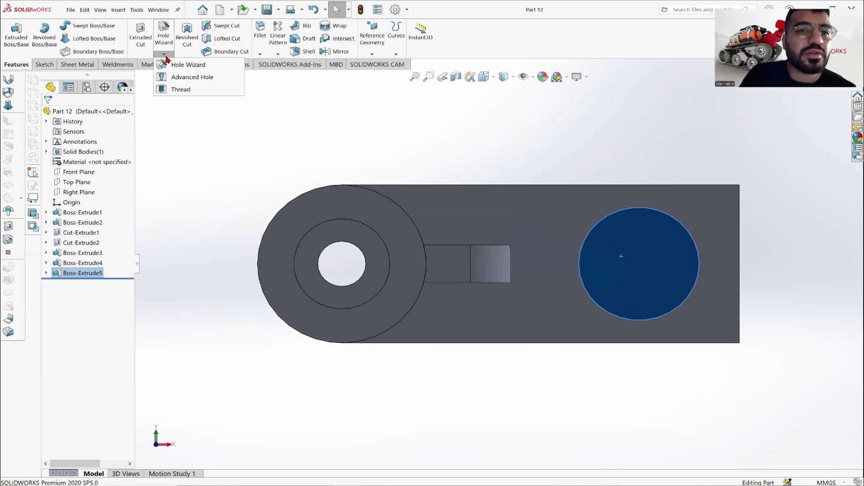
{"action": "left_click", "coordinate": [214, 69]}
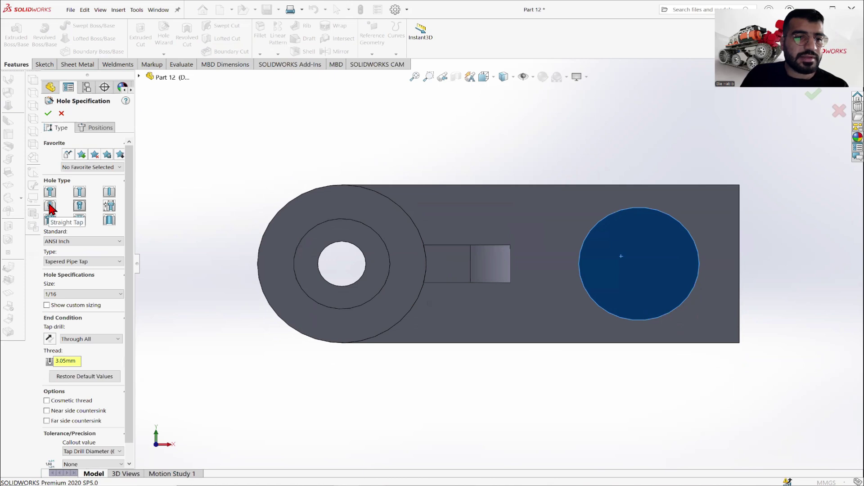
Step: Define the hole as a straight tap, ANSI Metric standard, bottoming tapped hole, size M14x1.5
{"action": "left_click", "coordinate": [50, 206]}
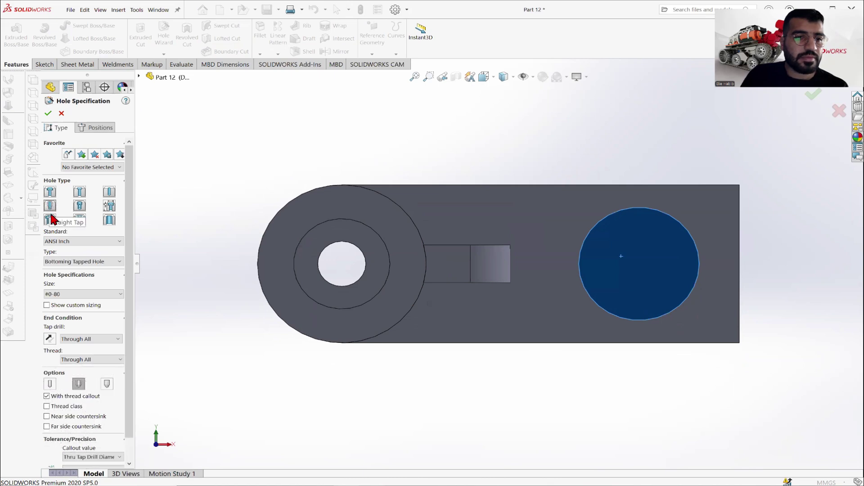
{"action": "left_click", "coordinate": [63, 262]}
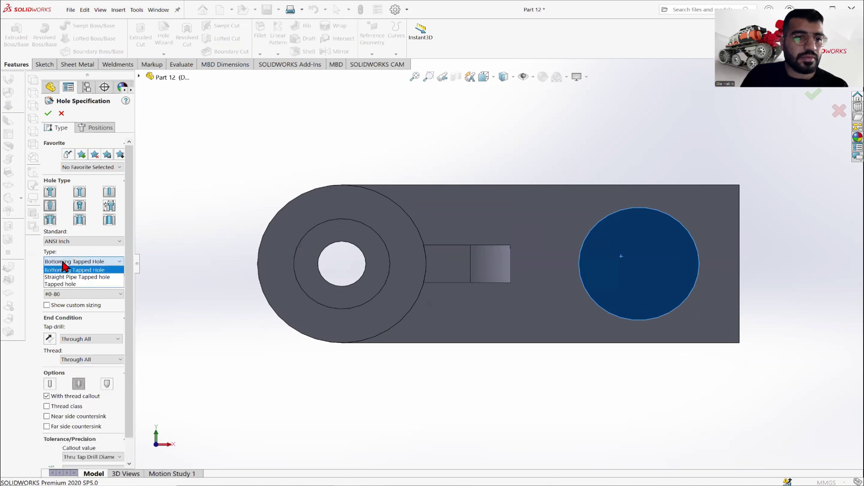
{"action": "left_click", "coordinate": [63, 263]}
{"action": "left_click", "coordinate": [63, 241]}
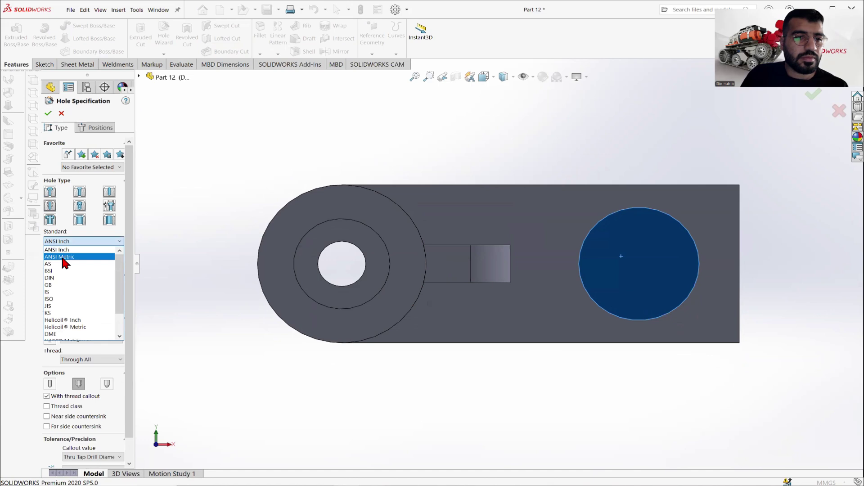
{"action": "left_click", "coordinate": [64, 257]}
{"action": "left_click", "coordinate": [67, 294]}
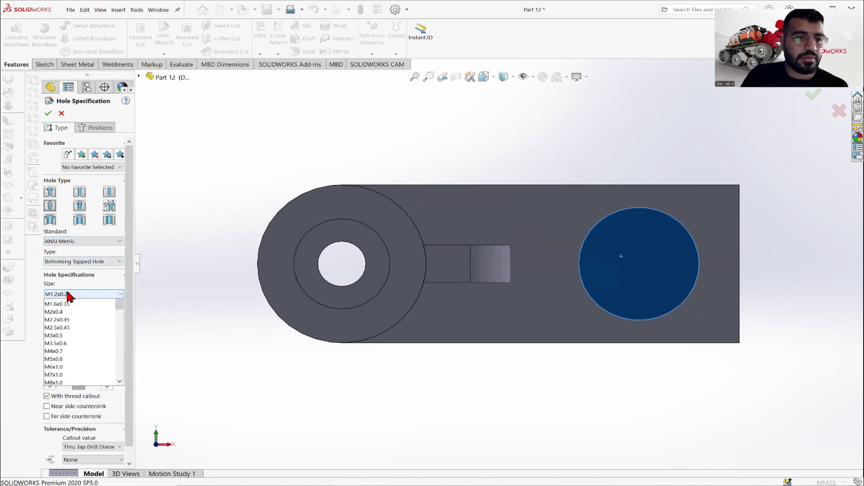
{"action": "scroll", "coordinate": [75, 350], "scroll_direction": "down", "scroll_amount": 2}
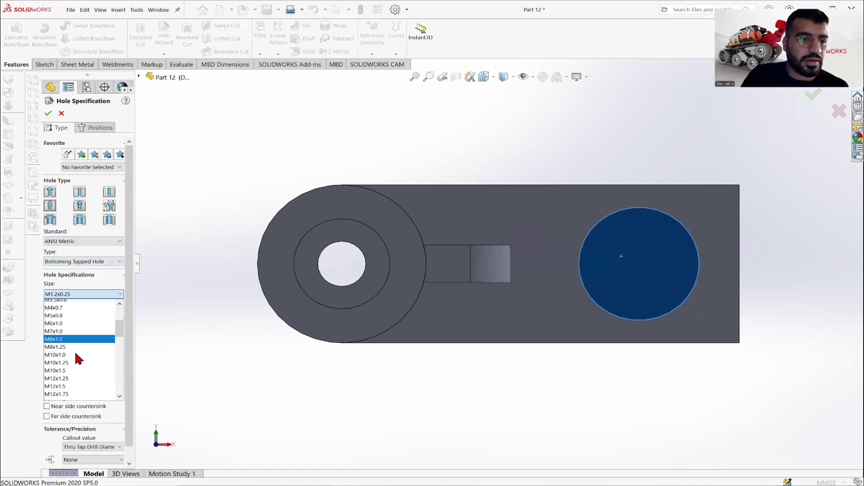
{"action": "scroll", "coordinate": [76, 356], "scroll_direction": "down", "scroll_amount": 1}
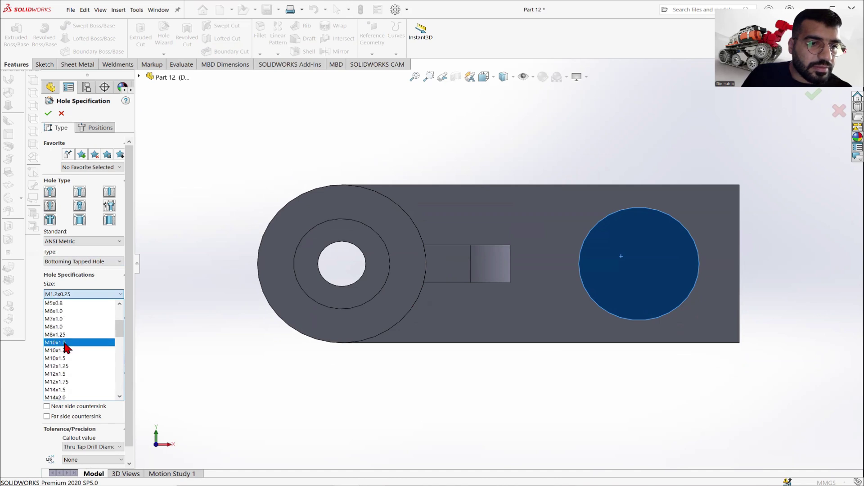
{"action": "scroll", "coordinate": [67, 350], "scroll_direction": "down", "scroll_amount": 1}
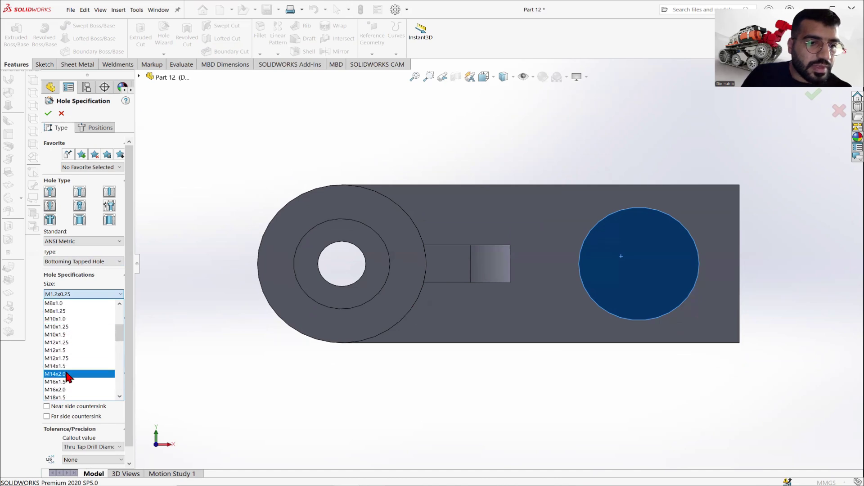
{"action": "left_click", "coordinate": [72, 366]}
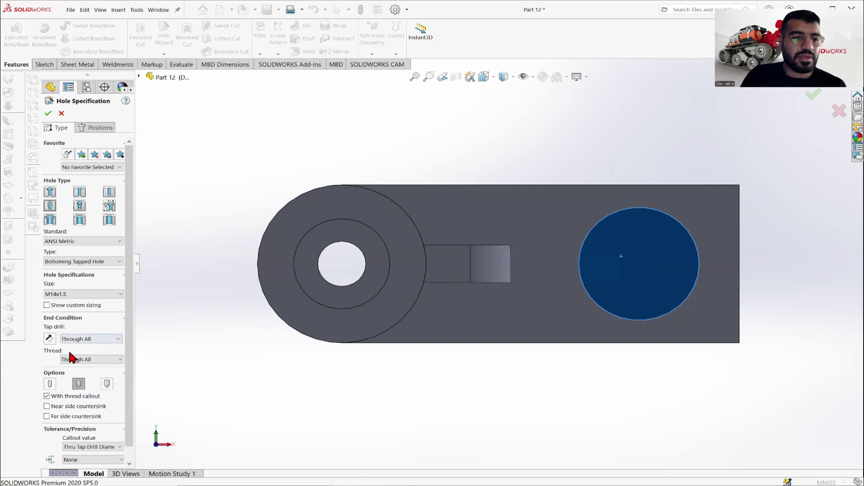
Step: Place the tapped hole at the center of the round boss's top face and finish the hole
{"action": "left_click", "coordinate": [94, 128]}
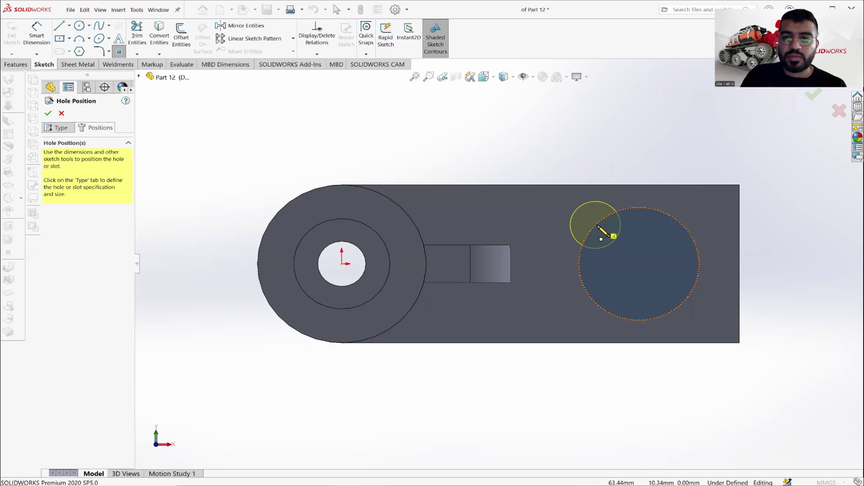
{"action": "left_click", "coordinate": [639, 264]}
{"action": "left_click", "coordinate": [49, 113]}
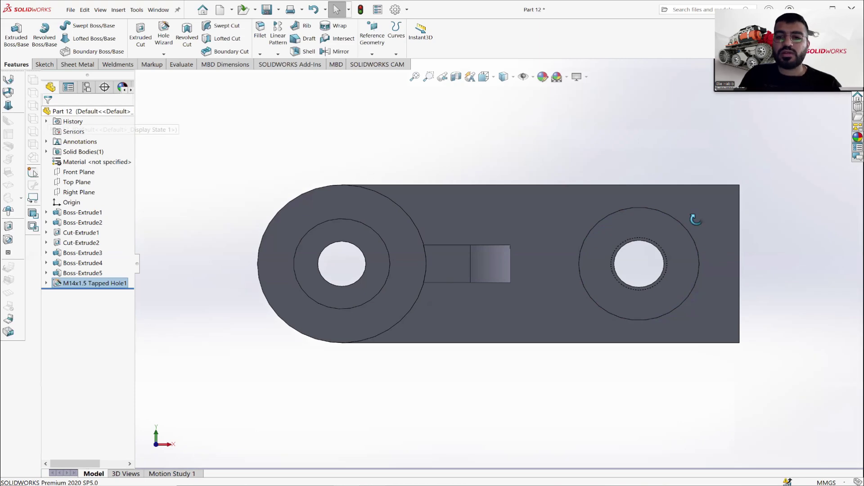
Step: Inspect the tapped hole in a tilted 3D view and save the part
{"action": "middle_click_drag", "start_coordinate": [691, 216], "coordinate": [678, 220]}
{"action": "middle_click_drag", "start_coordinate": [615, 231], "coordinate": [604, 219]}
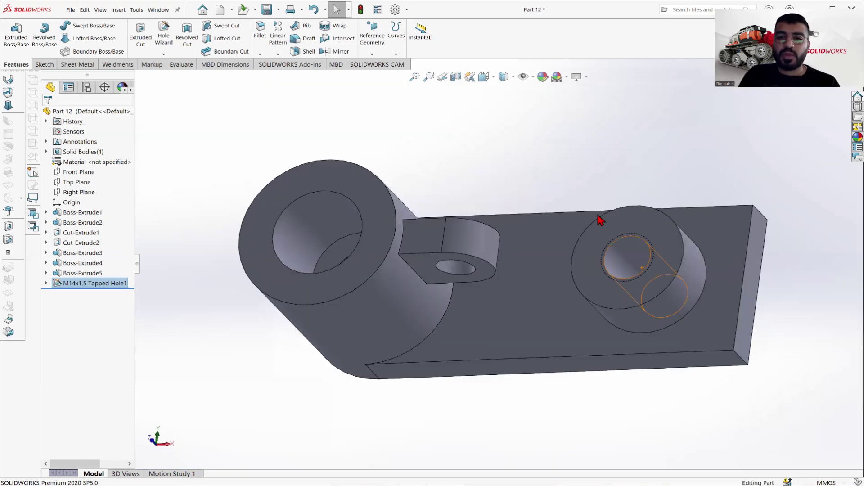
{"action": "left_click", "coordinate": [621, 260]}
{"action": "scroll", "coordinate": [620, 255], "scroll_direction": "down", "scroll_amount": 5}
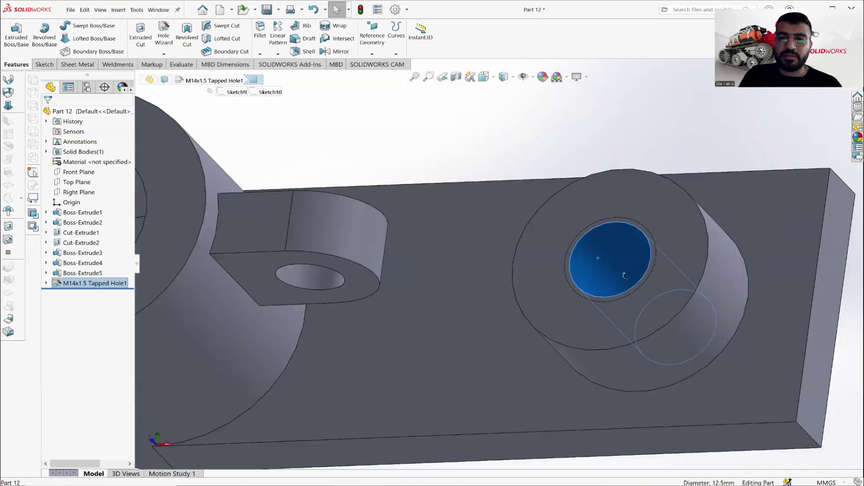
{"action": "scroll", "coordinate": [566, 337], "scroll_direction": "up", "scroll_amount": 5}
{"action": "key", "text": "Escape"}
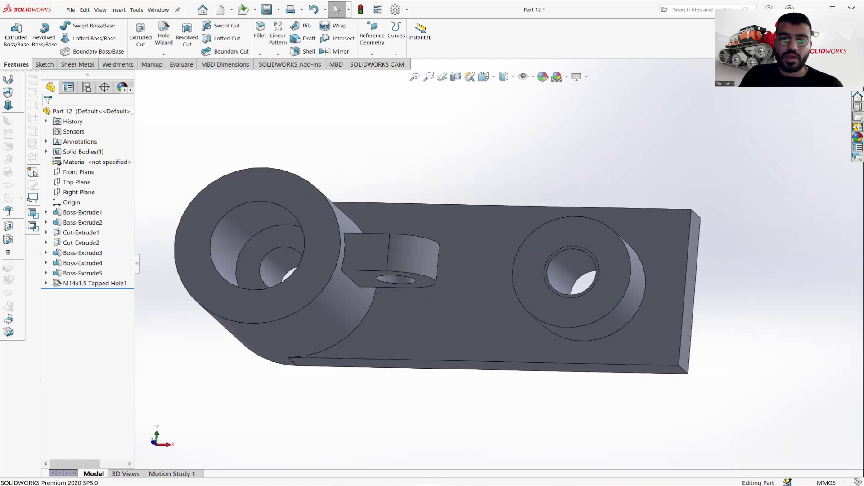
{"action": "left_click", "coordinate": [267, 10]}
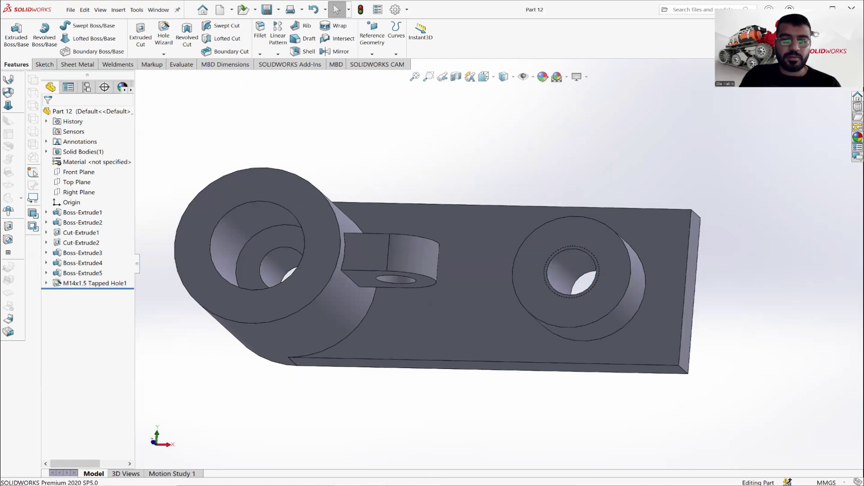
Step: Check the rib in the reference drawing and start a sketch on the base plate's top face, viewed straight on
{"action": "key", "text": "alt+Tab"}
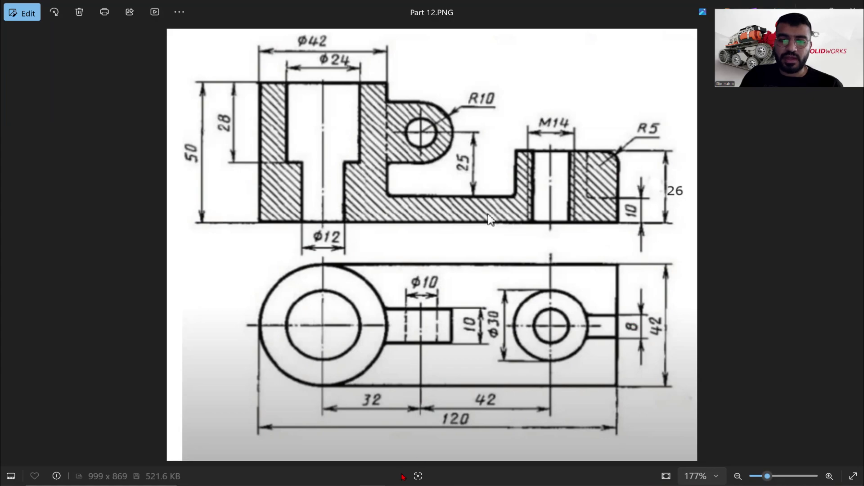
{"action": "key", "text": "alt+Tab"}
{"action": "left_click", "coordinate": [668, 271]}
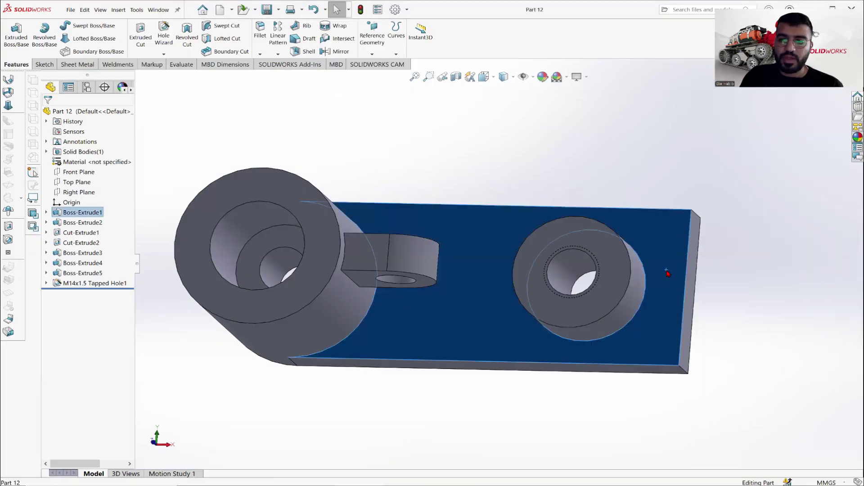
{"action": "right_click", "coordinate": [668, 272]}
{"action": "left_click", "coordinate": [724, 260]}
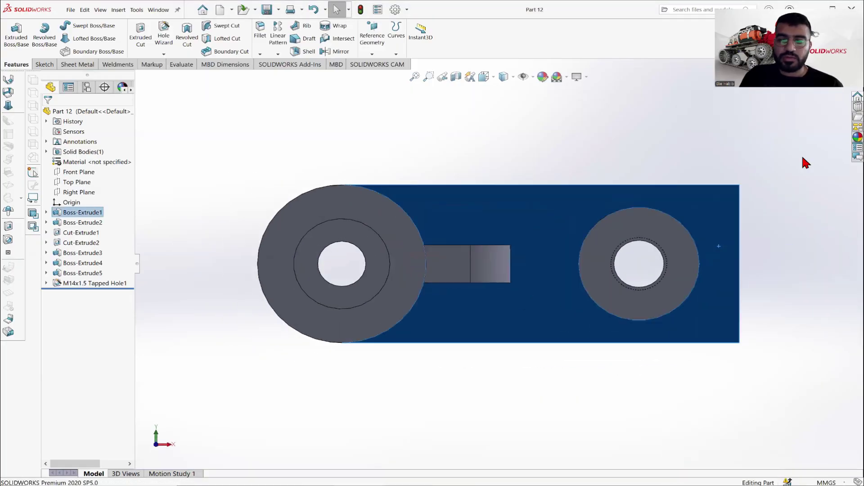
{"action": "left_click", "coordinate": [45, 64]}
{"action": "left_click", "coordinate": [12, 36]}
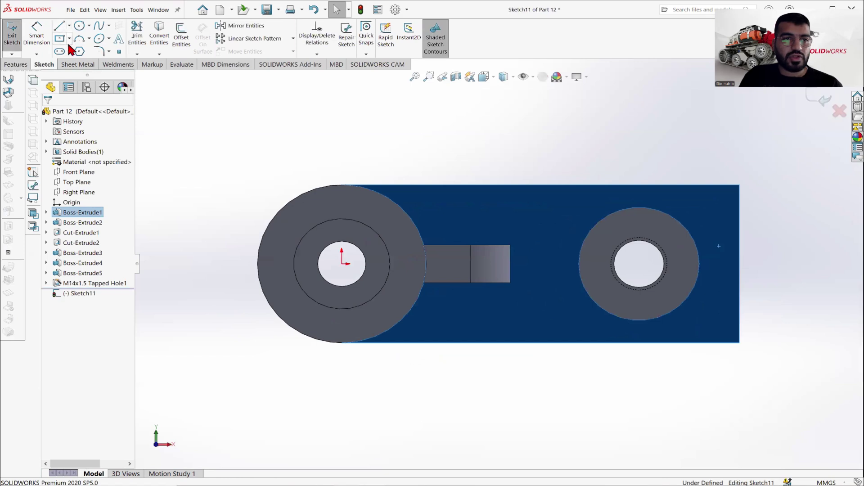
Step: Sketch a center rectangle about 7.7 mm by 11.4 mm between the round boss and the plate's straight end
{"action": "left_click", "coordinate": [69, 38]}
{"action": "left_click", "coordinate": [78, 66]}
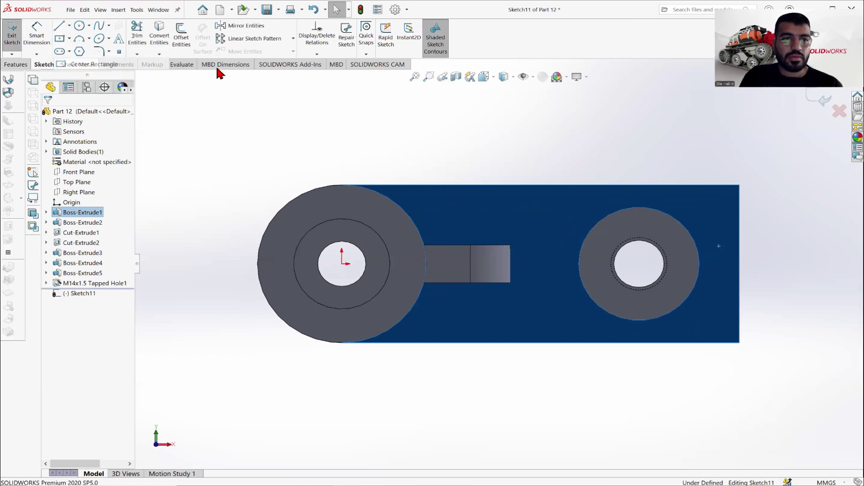
{"action": "scroll", "coordinate": [725, 274], "scroll_direction": "down", "scroll_amount": 3}
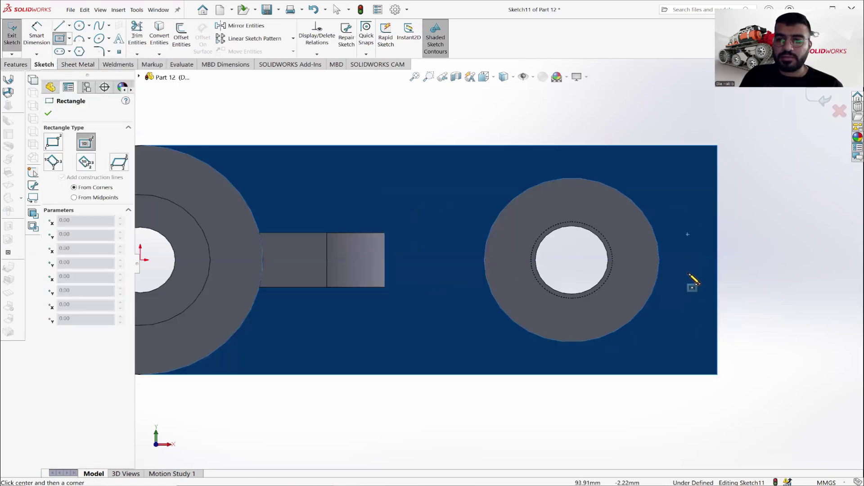
{"action": "left_click", "coordinate": [687, 273]}
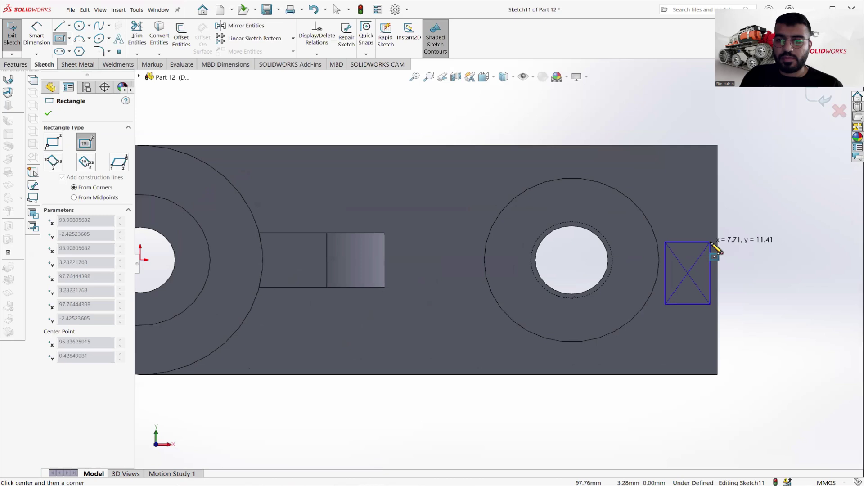
{"action": "left_click", "coordinate": [710, 242]}
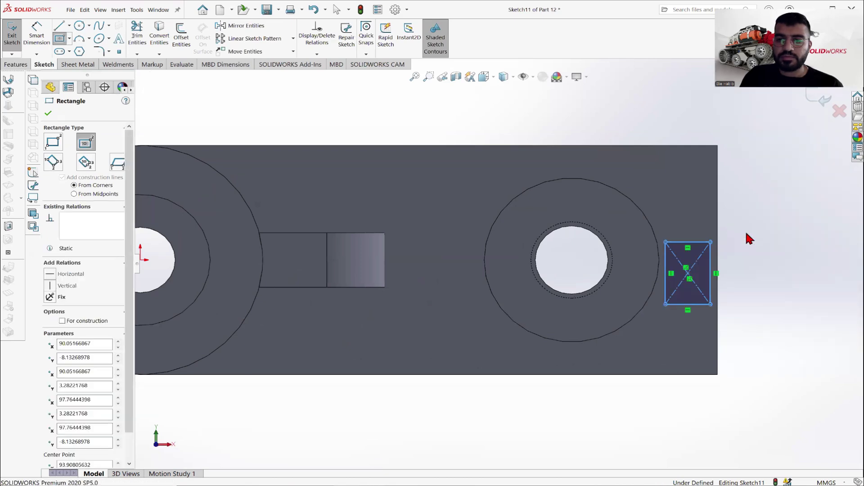
{"action": "key", "text": "Escape"}
Step: Draw a centerline about 20 mm long from the tapped hole's center to the rectangle's center
{"action": "left_click", "coordinate": [69, 26]}
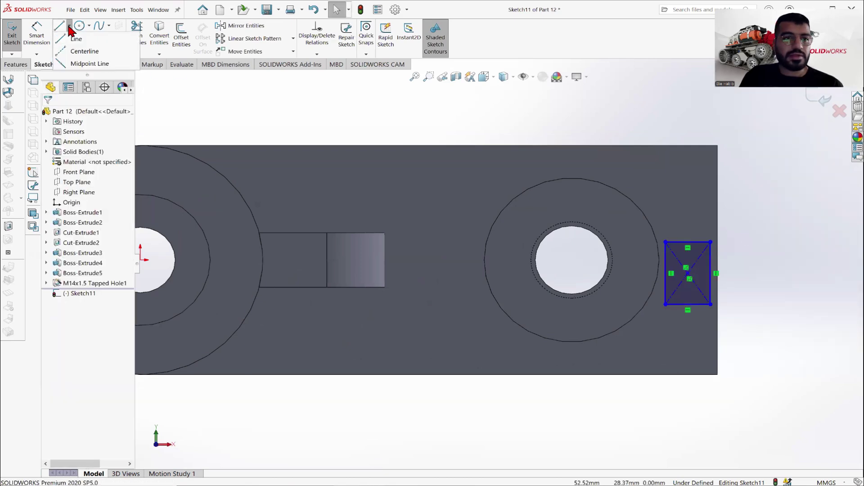
{"action": "left_click", "coordinate": [76, 52]}
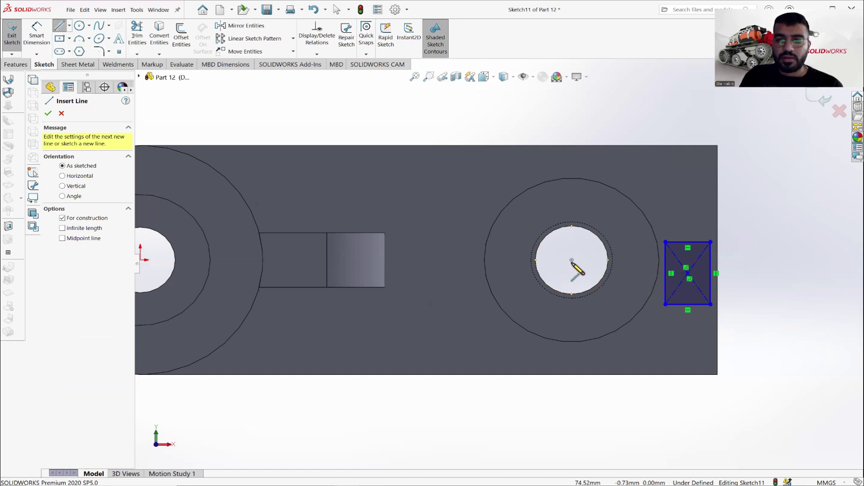
{"action": "left_click", "coordinate": [571, 259]}
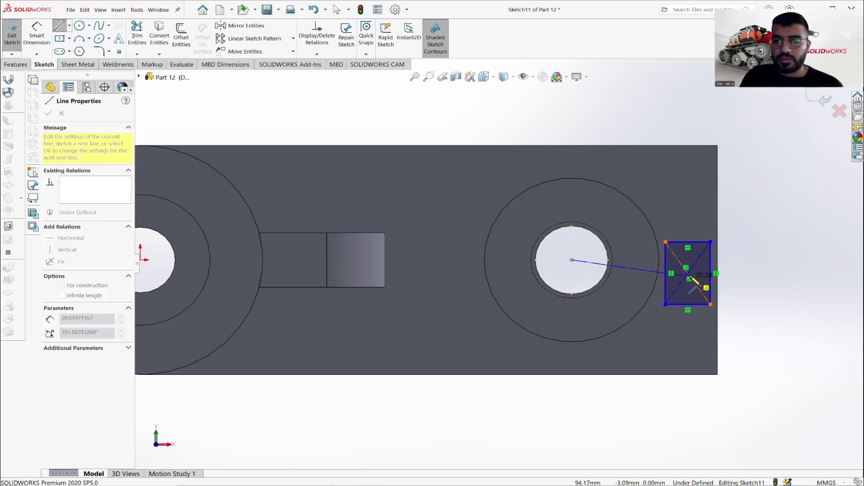
{"action": "scroll", "coordinate": [689, 279], "scroll_direction": "down", "scroll_amount": 5}
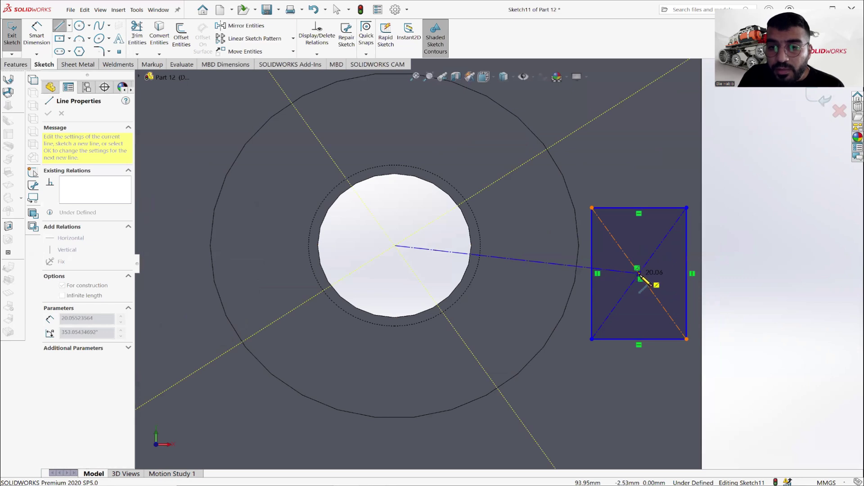
{"action": "left_click", "coordinate": [639, 273]}
{"action": "right_click", "coordinate": [427, 227]}
{"action": "left_click", "coordinate": [428, 226]}
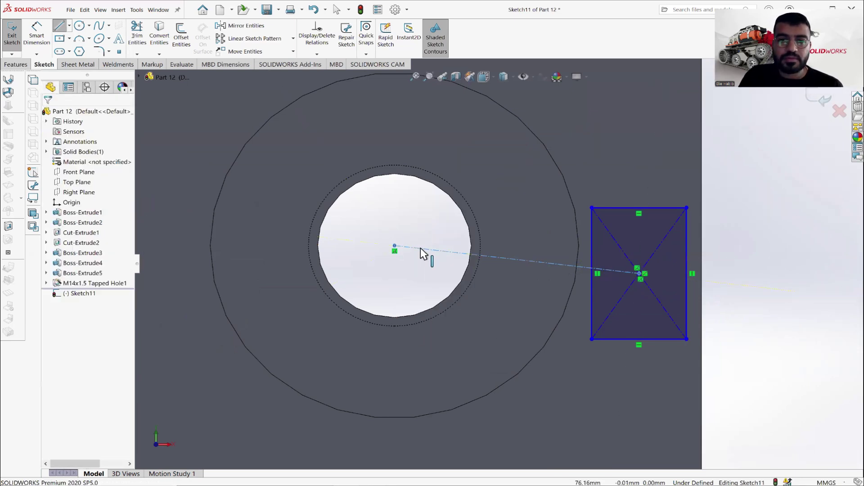
Step: Make the centerline horizontal and attach the rectangle's lower outer corner to the plate's straight end edge
{"action": "left_click", "coordinate": [428, 250]}
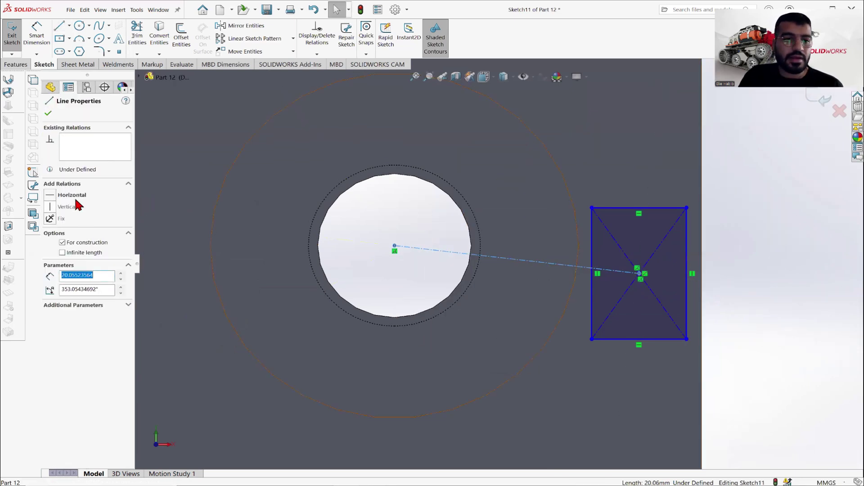
{"action": "left_click", "coordinate": [74, 196]}
{"action": "scroll", "coordinate": [648, 270], "scroll_direction": "up", "scroll_amount": 2}
{"action": "left_click", "coordinate": [649, 270]}
{"action": "scroll", "coordinate": [613, 287], "scroll_direction": "down", "scroll_amount": 6}
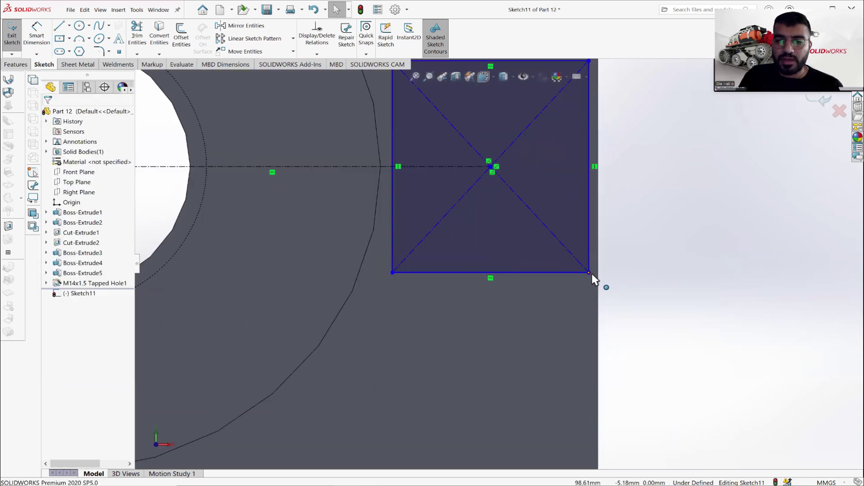
{"action": "left_click_drag", "start_coordinate": [592, 273], "coordinate": [603, 274]}
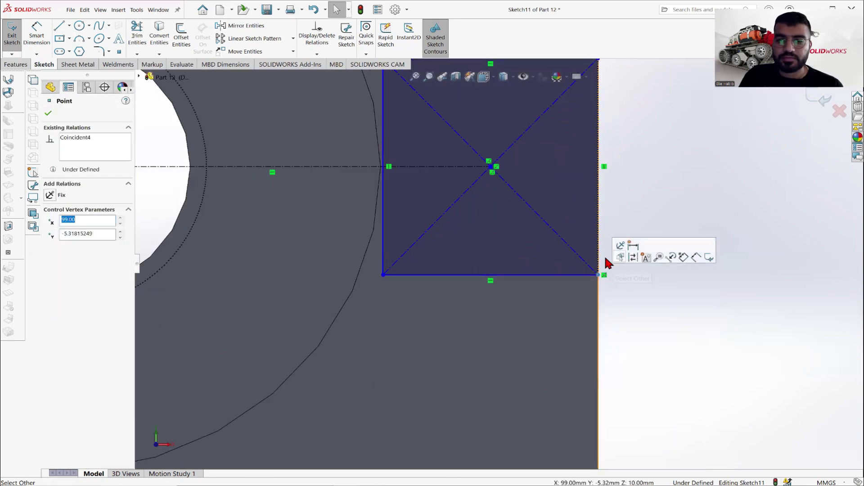
Step: Attach the rectangle's lower inner corner to the round boss's circular edge
{"action": "scroll", "coordinate": [499, 264], "scroll_direction": "up", "scroll_amount": 3}
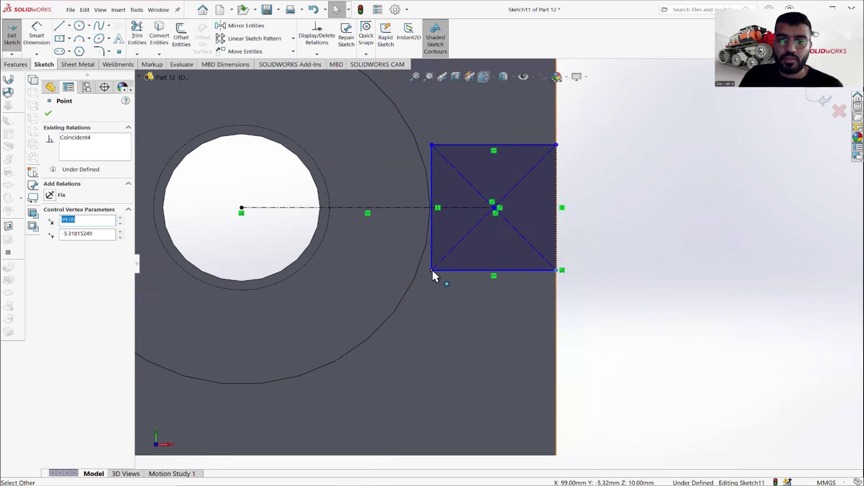
{"action": "mouse_move", "coordinate": [431, 269]}
{"action": "left_mouse_down"}
{"action": "mouse_move", "coordinate": [409, 270]}
{"action": "mouse_move", "coordinate": [418, 271]}
{"action": "left_mouse_up"}
{"action": "left_click", "coordinate": [638, 276]}
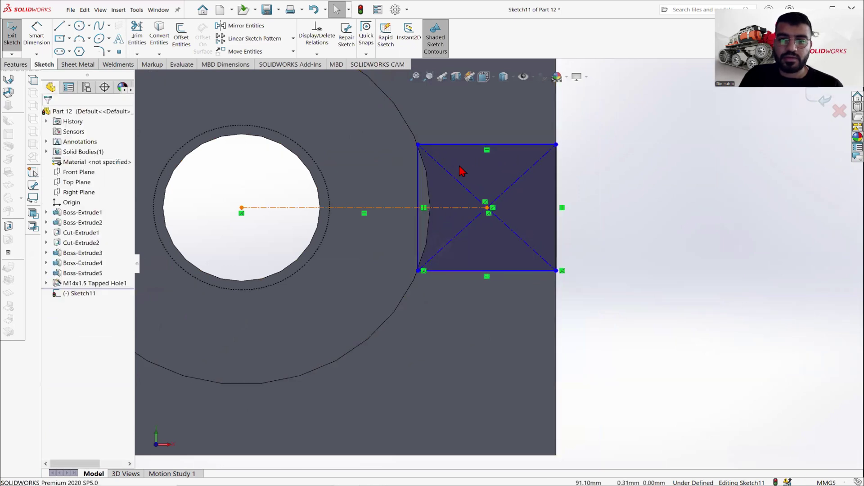
Step: Check the rib's thickness in the reference drawing and dimension the rectangle's side along the plate's end to 8 mm
{"action": "left_click", "coordinate": [371, 484]}
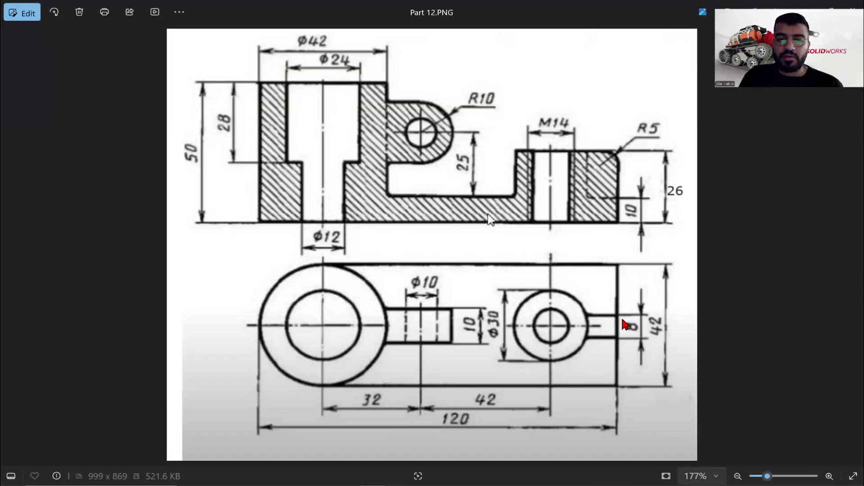
{"action": "left_click", "coordinate": [347, 484]}
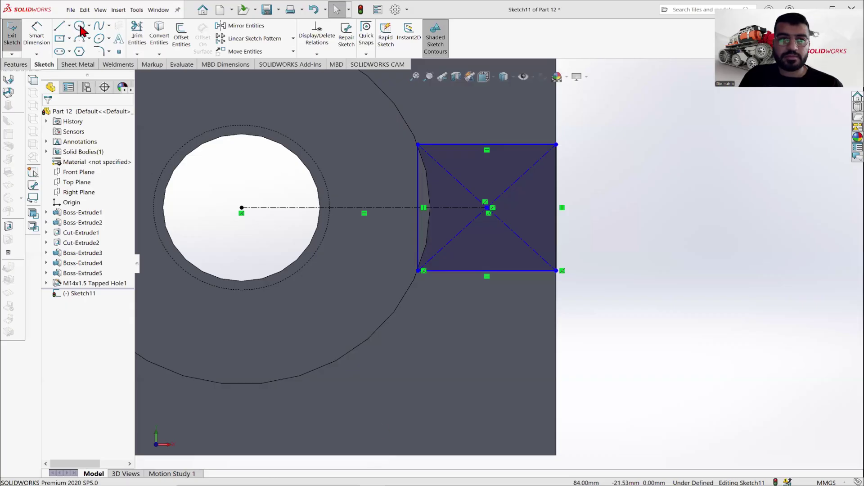
{"action": "key", "text": "d"}
{"action": "left_click", "coordinate": [557, 179]}
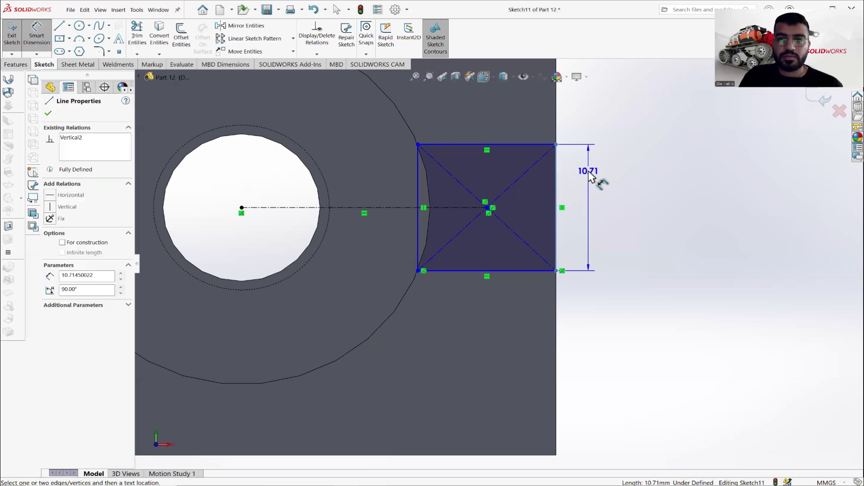
{"action": "left_click", "coordinate": [590, 176]}
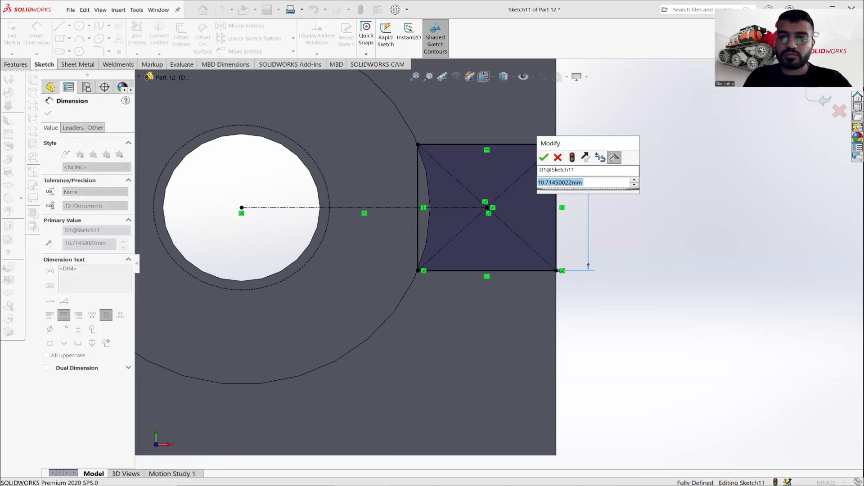
{"action": "type", "text": "8"}
{"action": "key", "text": "Return"}
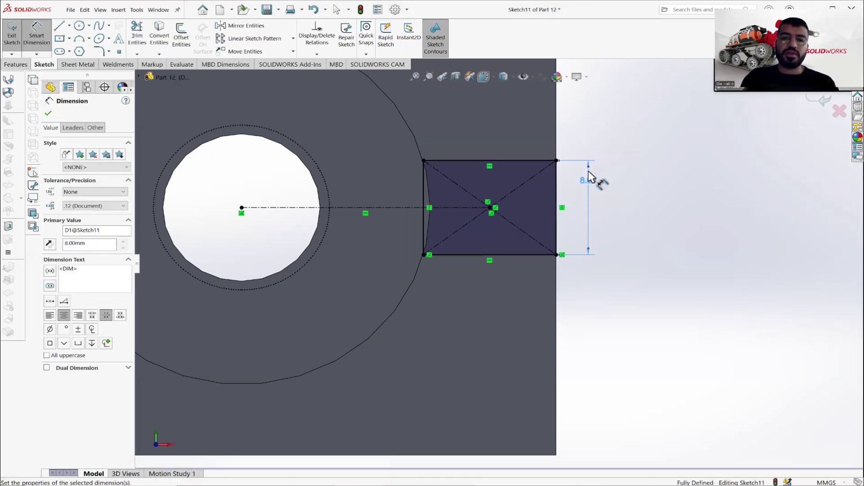
{"action": "scroll", "coordinate": [453, 225], "scroll_direction": "down", "scroll_amount": 2}
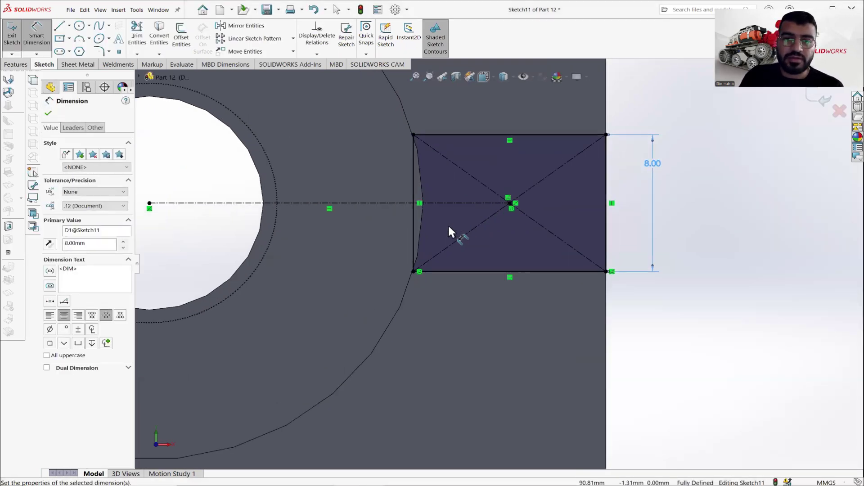
{"action": "left_click", "coordinate": [49, 113]}
Step: Extrude the rib rectangle up to the top face of the tapped boss, merging the result, and save the part
{"action": "scroll", "coordinate": [504, 265], "scroll_direction": "up", "scroll_amount": 5}
{"action": "middle_click_drag", "start_coordinate": [504, 265], "coordinate": [497, 173]}
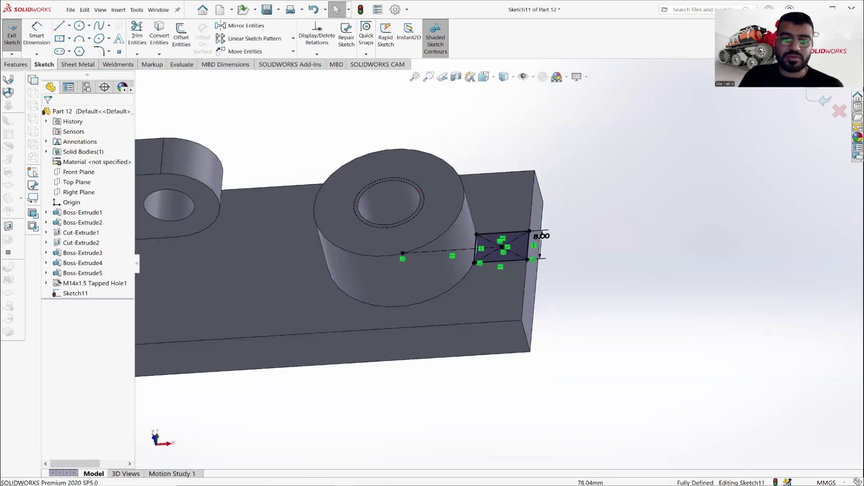
{"action": "key", "text": "alt+Tab"}
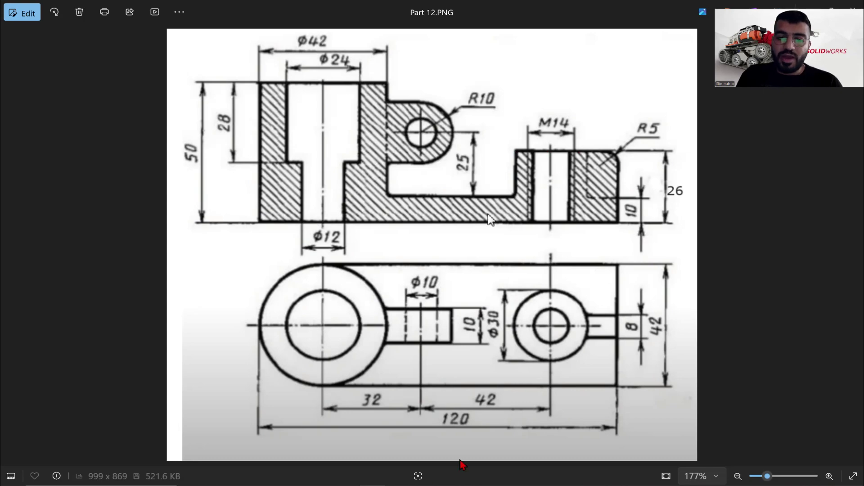
{"action": "key", "text": "alt+Tab"}
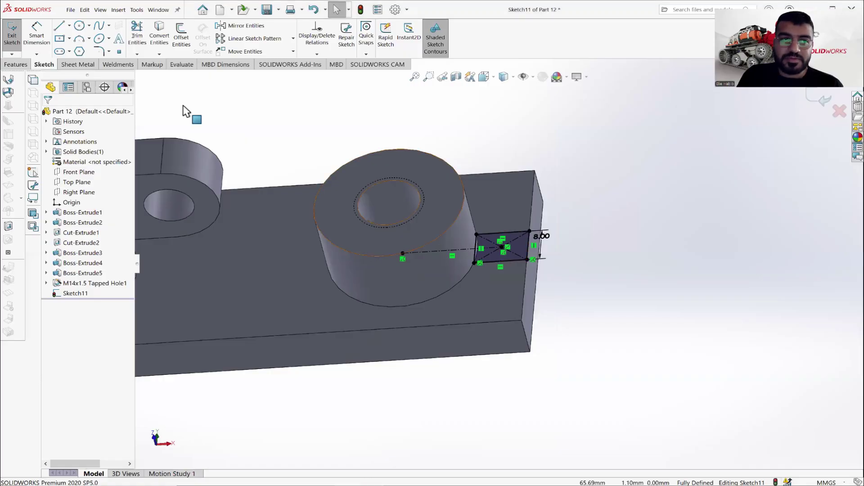
{"action": "left_click", "coordinate": [16, 64]}
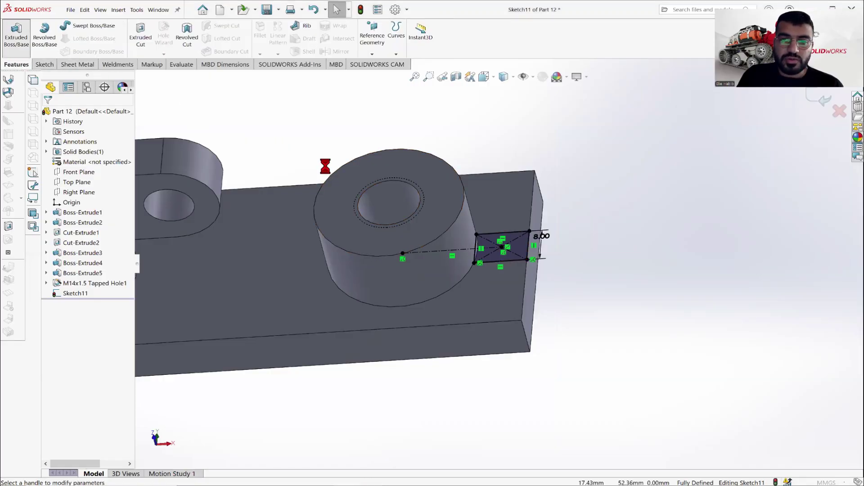
{"action": "left_click", "coordinate": [110, 162]}
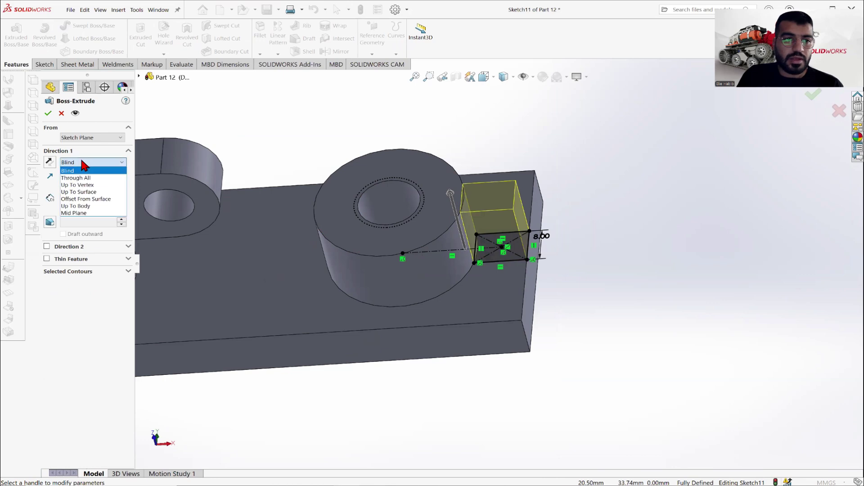
{"action": "left_click", "coordinate": [78, 192]}
{"action": "left_click", "coordinate": [440, 180]}
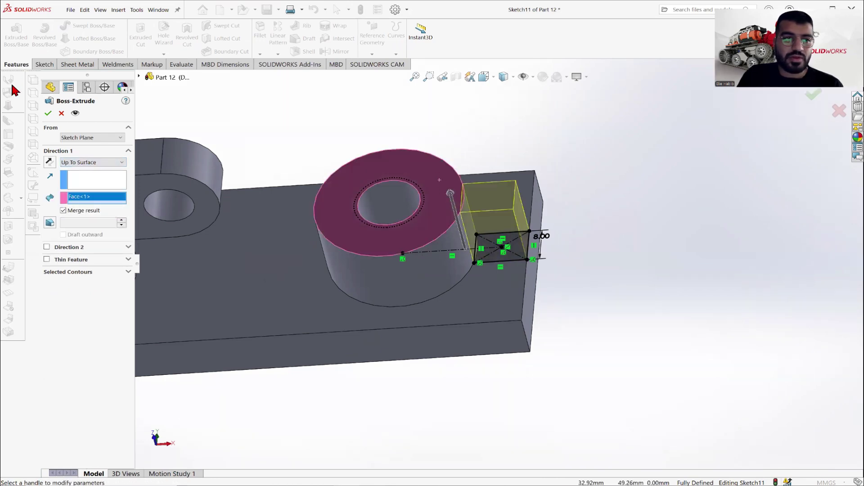
{"action": "left_click", "coordinate": [48, 113]}
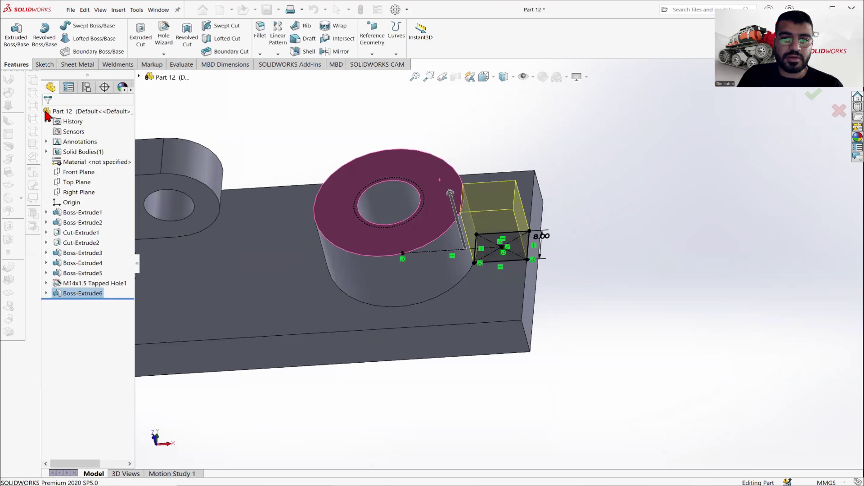
{"action": "left_click", "coordinate": [267, 10]}
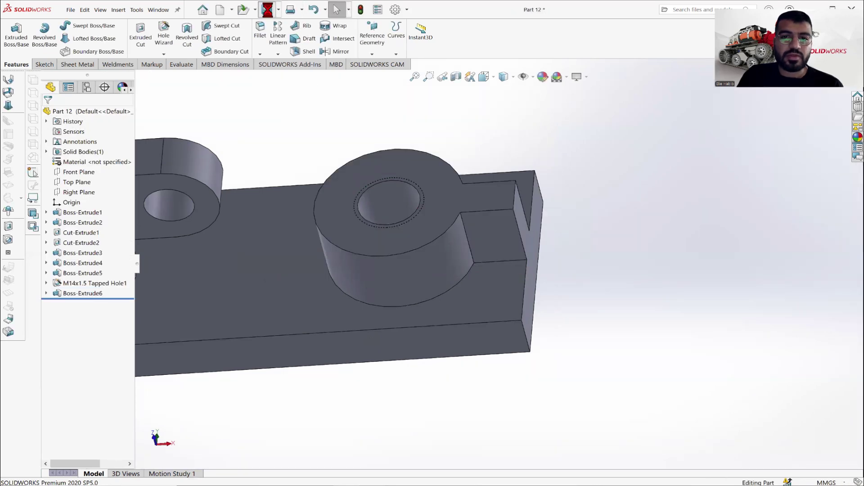
Step: Check the rib's corner radius in the reference drawing and fillet the rib's upper outer edge with a 5 mm radius
{"action": "key", "text": "alt+Tab"}
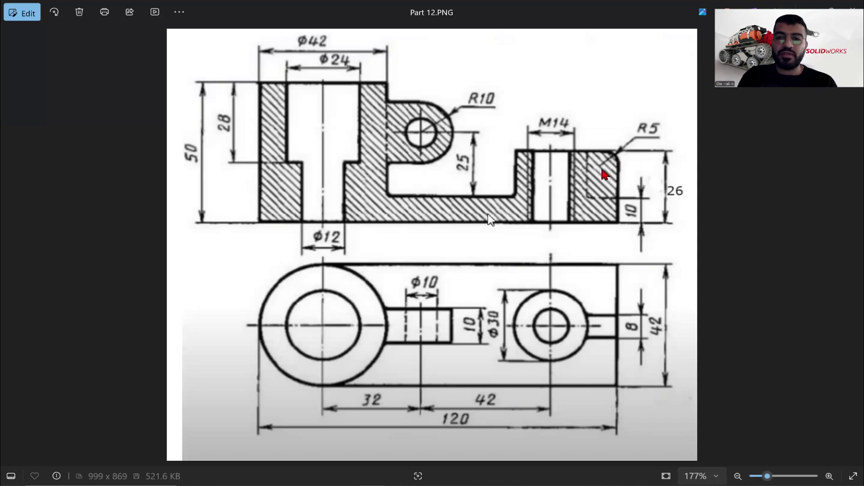
{"action": "key", "text": "alt+Tab"}
{"action": "middle_click_drag", "start_coordinate": [486, 247], "coordinate": [372, 207]}
{"action": "scroll", "coordinate": [570, 248], "scroll_direction": "down", "scroll_amount": 3}
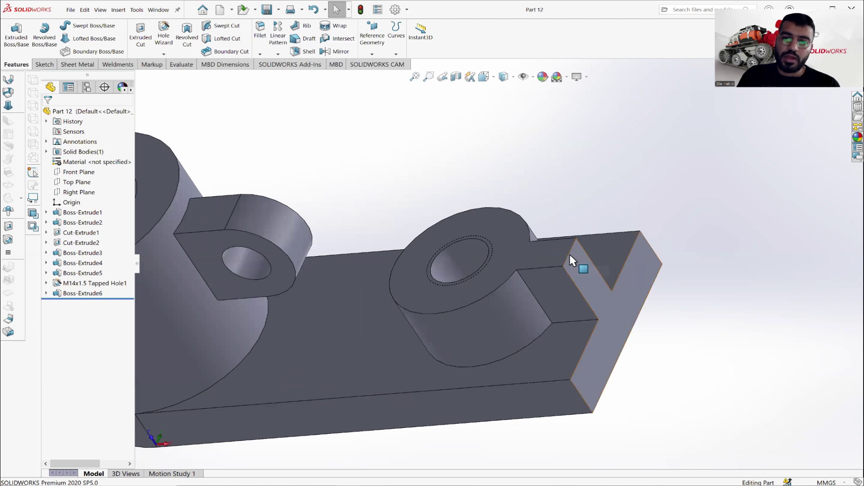
{"action": "left_click", "coordinate": [570, 257]}
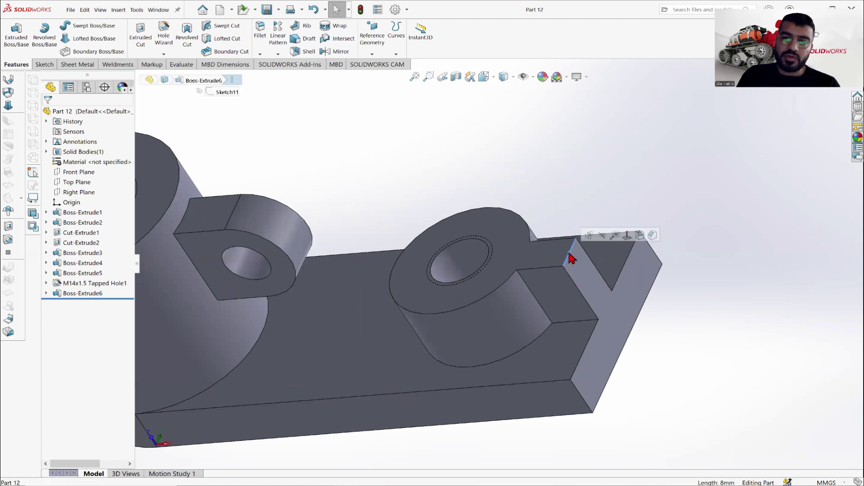
{"action": "scroll", "coordinate": [569, 254], "scroll_direction": "down", "scroll_amount": 2}
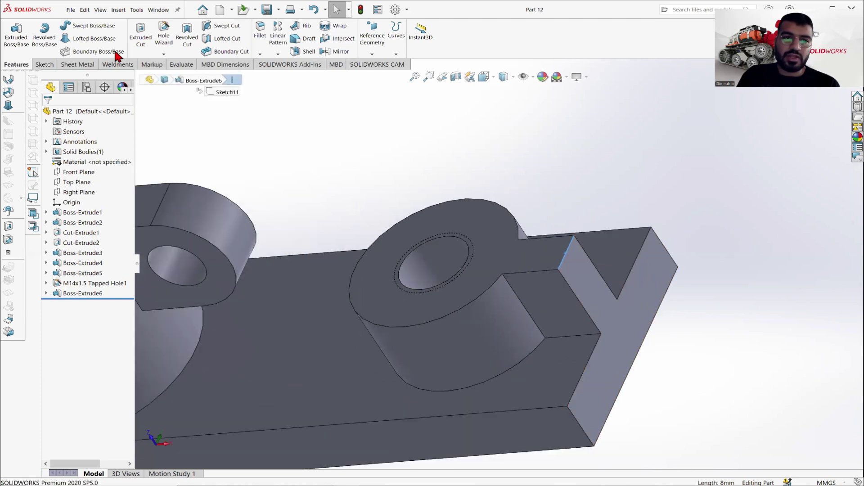
{"action": "left_click", "coordinate": [260, 39]}
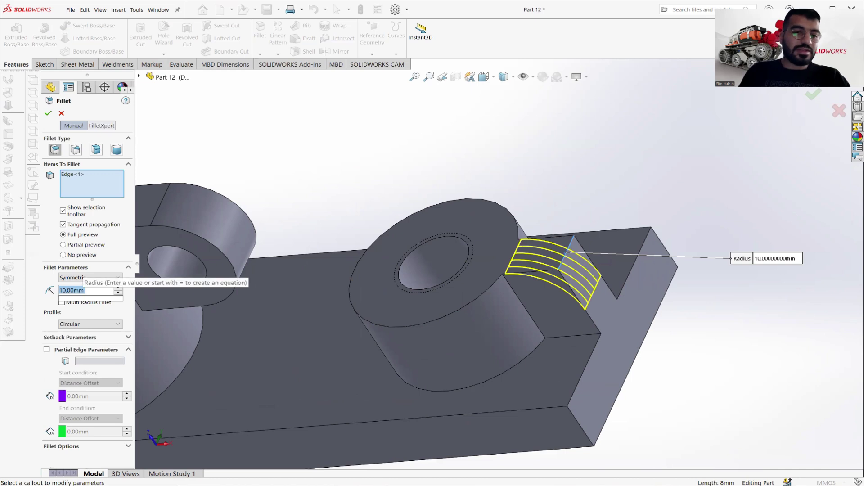
{"action": "type", "text": "5"}
{"action": "key", "text": "Return"}
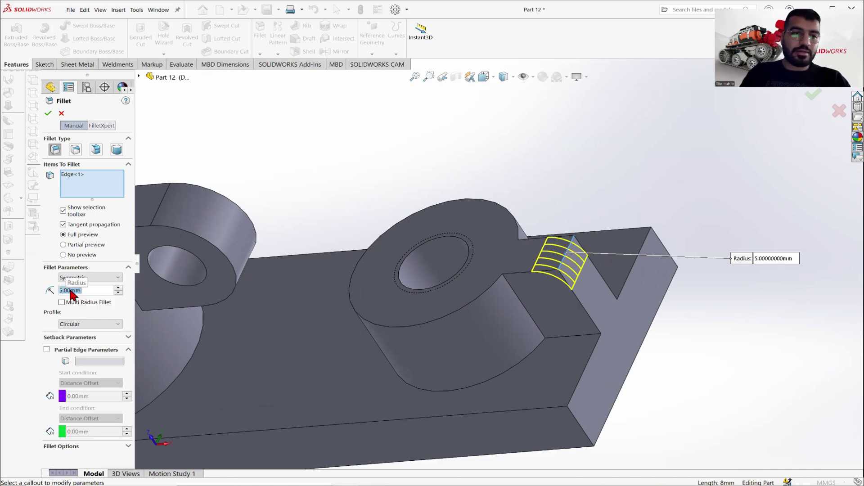
{"action": "left_click", "coordinate": [49, 113]}
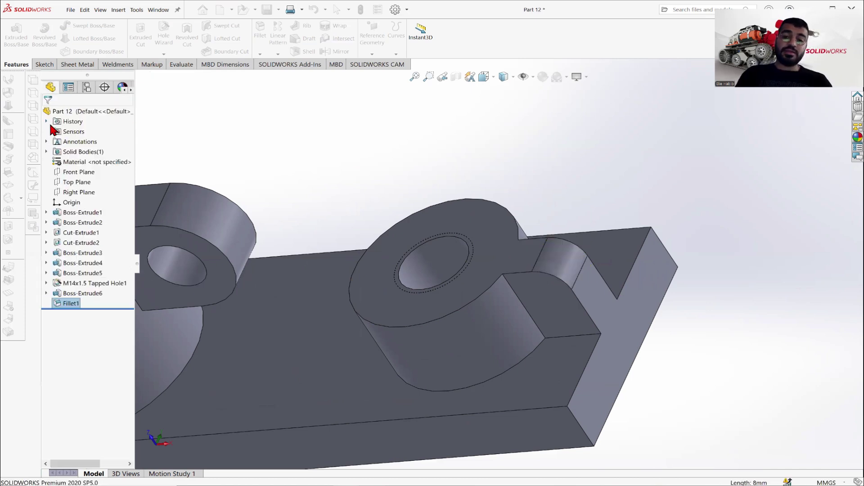
Step: Save the part with the rounded rib
{"action": "scroll", "coordinate": [458, 242], "scroll_direction": "up", "scroll_amount": 1}
{"action": "middle_click_drag", "start_coordinate": [450, 241], "coordinate": [489, 249]}
{"action": "scroll", "coordinate": [489, 248], "scroll_direction": "up", "scroll_amount": 1}
{"action": "left_click", "coordinate": [267, 9]}
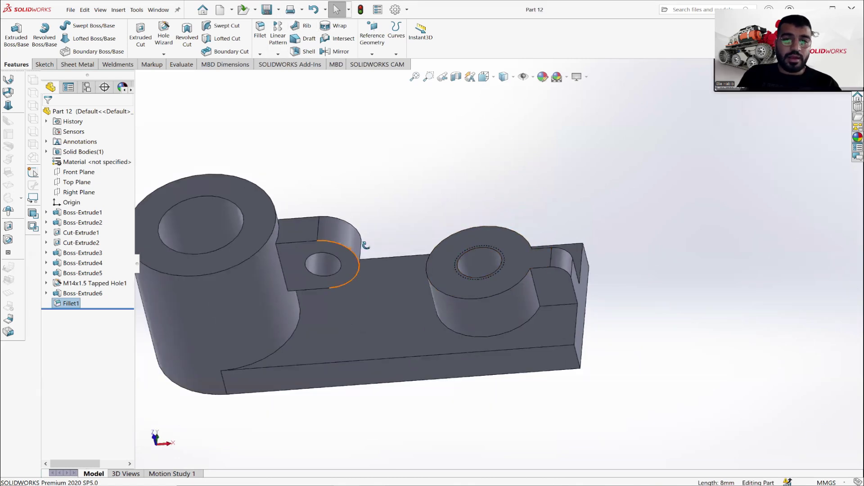
Step: Examine the complete bracket from several angles, including both bosses, the pierced lug and the rounded rib
{"action": "mouse_move", "coordinate": [365, 245]}
{"action": "middle_mouse_down"}
{"action": "mouse_move", "coordinate": [372, 259]}
{"action": "mouse_move", "coordinate": [377, 246]}
{"action": "middle_mouse_up"}
{"action": "left_click", "coordinate": [347, 194]}
{"action": "scroll", "coordinate": [347, 194], "scroll_direction": "up", "scroll_amount": 1}
{"action": "scroll", "coordinate": [332, 241], "scroll_direction": "up", "scroll_amount": 1}
{"action": "scroll", "coordinate": [377, 245], "scroll_direction": "down", "scroll_amount": 1}
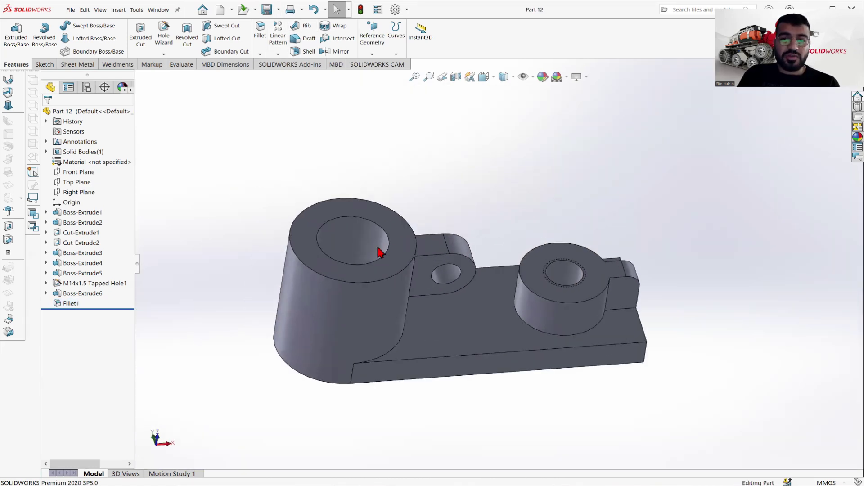
{"action": "mouse_move", "coordinate": [518, 269]}
{"action": "middle_mouse_down"}
{"action": "mouse_move", "coordinate": [508, 245]}
{"action": "mouse_move", "coordinate": [502, 264]}
{"action": "mouse_move", "coordinate": [511, 279]}
{"action": "middle_mouse_up"}
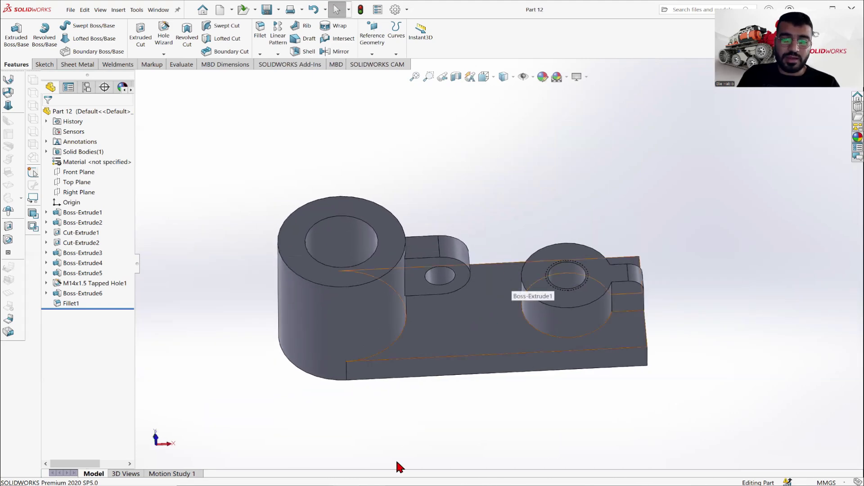
{"action": "left_click", "coordinate": [351, 485]}
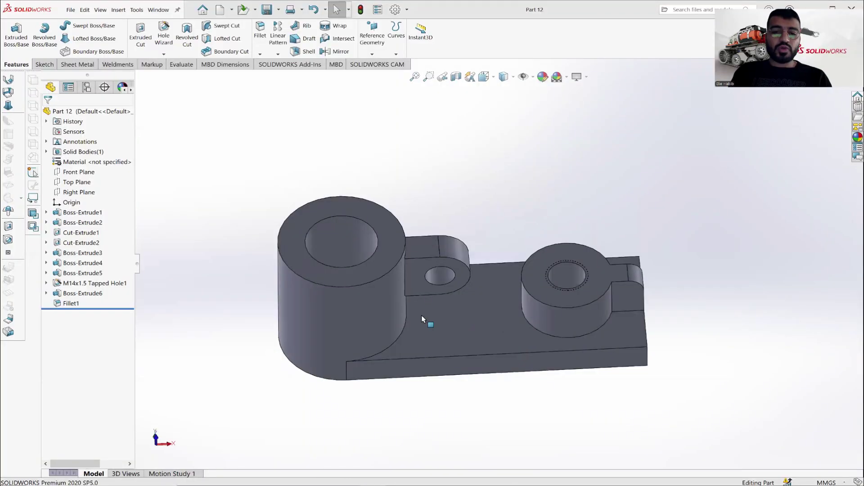
{"action": "middle_click_drag", "start_coordinate": [509, 265], "coordinate": [485, 246]}
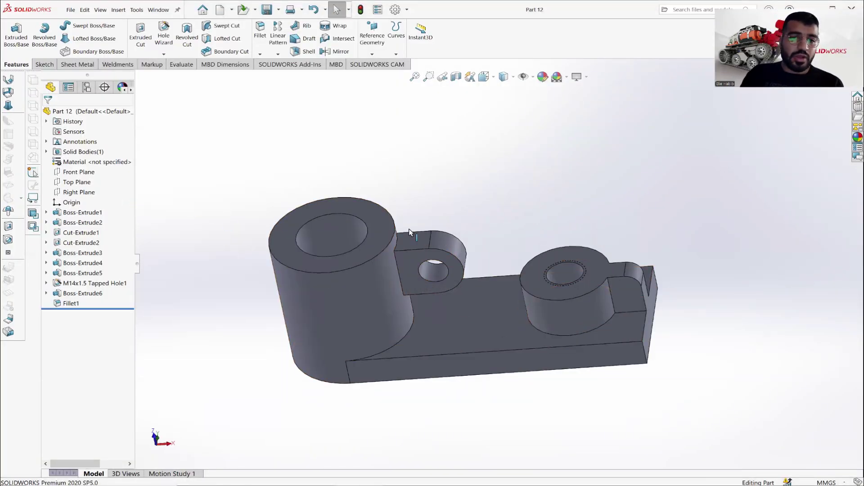
{"action": "middle_click_drag", "start_coordinate": [467, 212], "coordinate": [467, 237]}
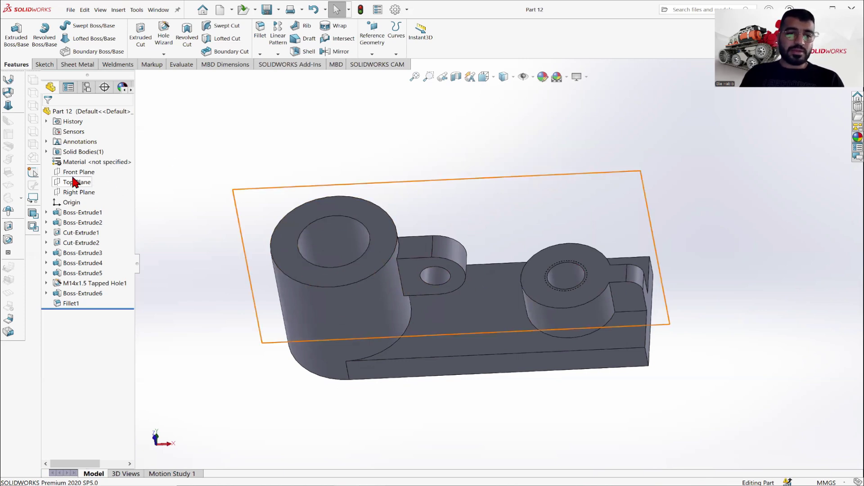
Step: Show a planar section of the bracket along the Top Plane with 0 mm offset, viewed square-on from below, and hide the plane
{"action": "left_click", "coordinate": [390, 182]}
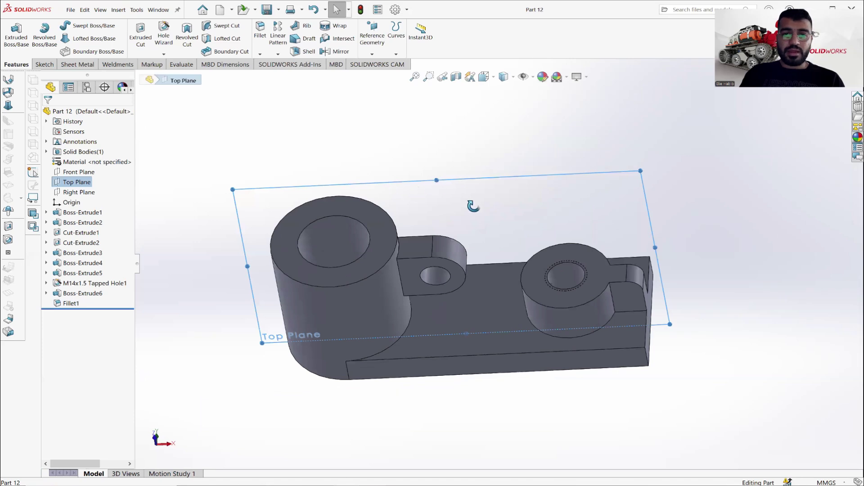
{"action": "middle_click_drag", "start_coordinate": [473, 207], "coordinate": [392, 176]}
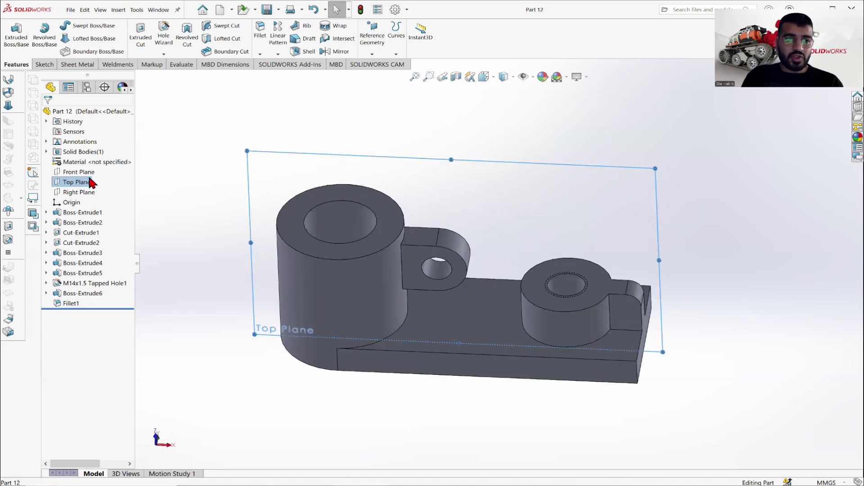
{"action": "right_click", "coordinate": [89, 178]}
{"action": "left_click", "coordinate": [89, 173]}
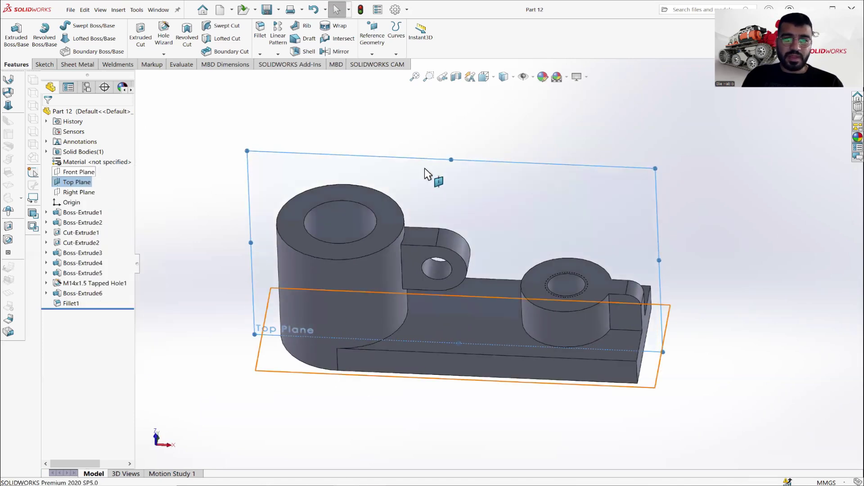
{"action": "right_click", "coordinate": [483, 167]}
{"action": "left_click", "coordinate": [461, 170]}
{"action": "right_click", "coordinate": [516, 258]}
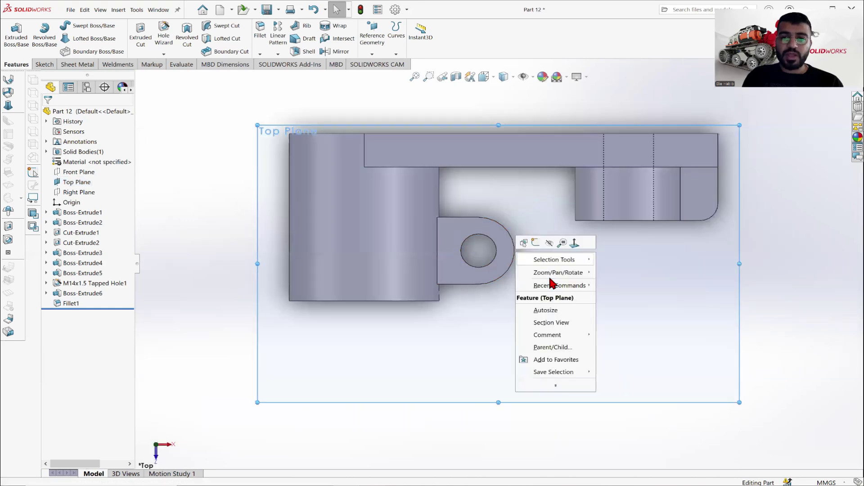
{"action": "left_click", "coordinate": [574, 244]}
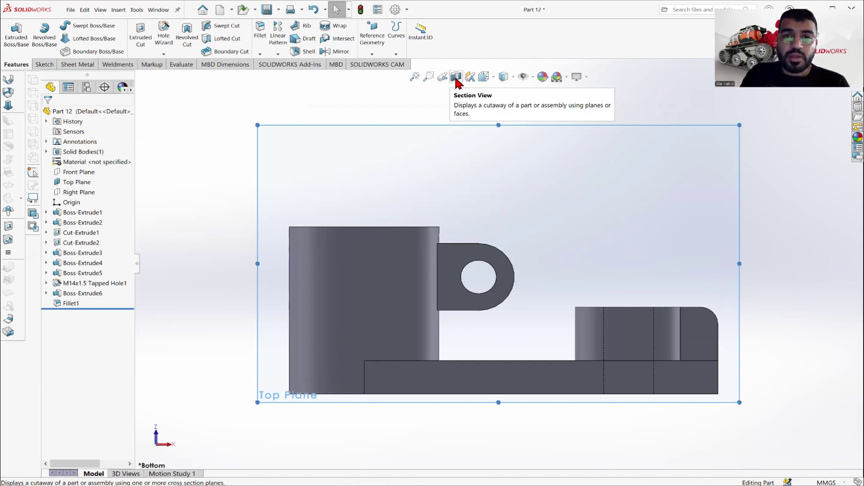
{"action": "left_click", "coordinate": [456, 77]}
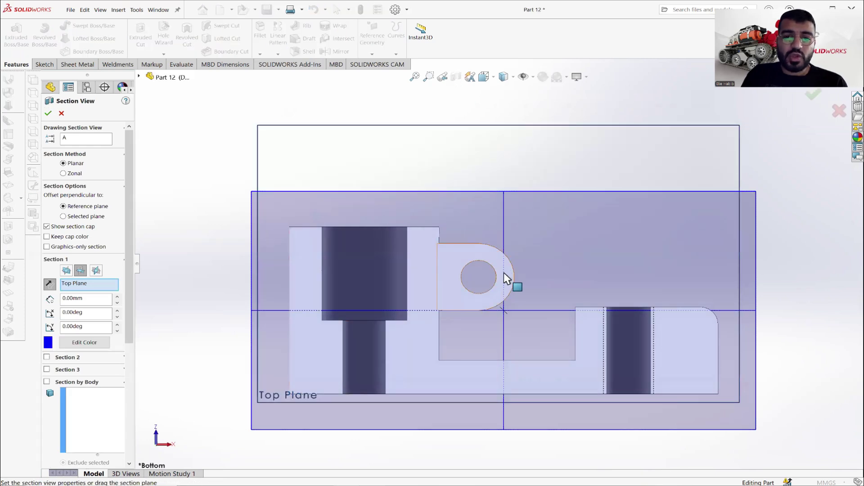
{"action": "left_click", "coordinate": [48, 113]}
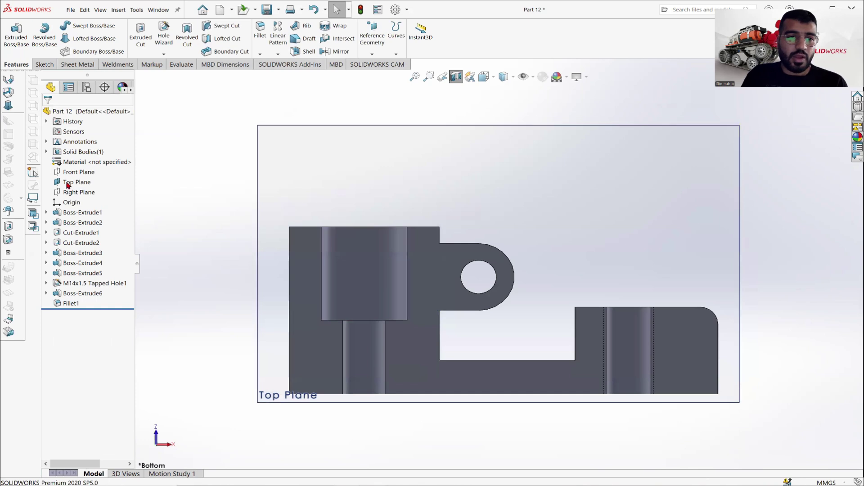
{"action": "right_click", "coordinate": [67, 183]}
{"action": "key", "text": "Escape"}
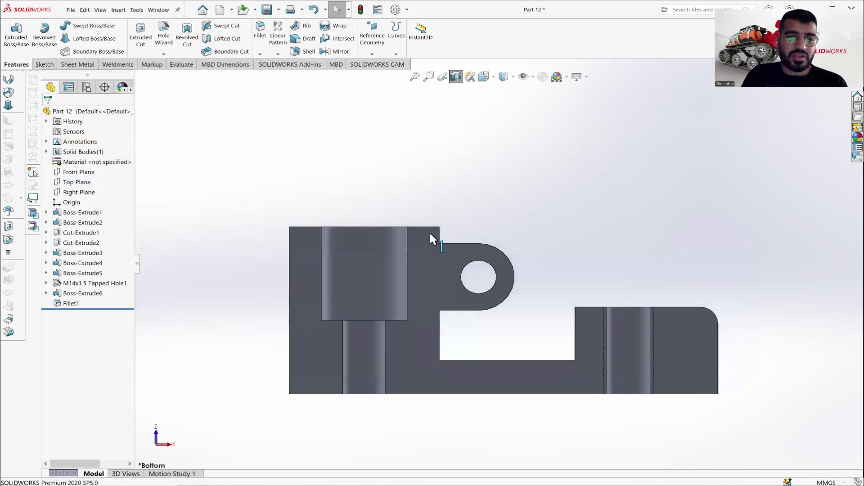
Step: Compare the sectioned bores, lug, tapped boss and rib with the Part 12 reference drawing, and turn off the section view
{"action": "middle_click_drag", "start_coordinate": [516, 284], "coordinate": [507, 303]}
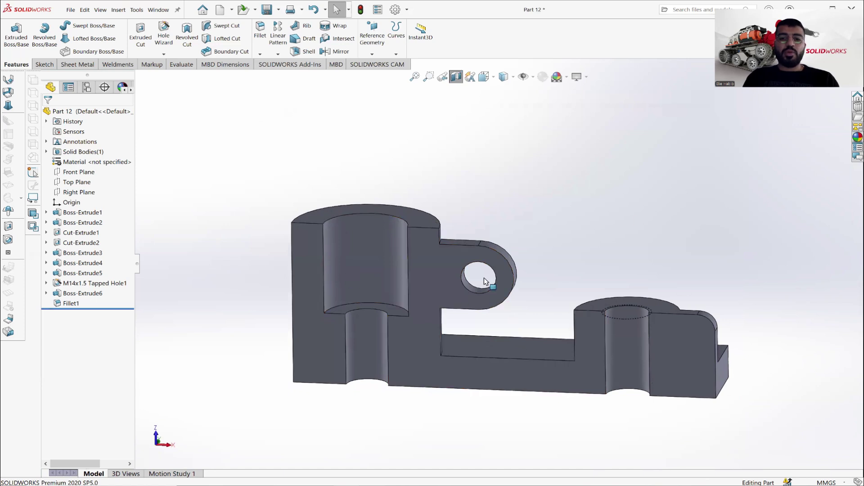
{"action": "middle_click_drag", "start_coordinate": [544, 267], "coordinate": [311, 252]}
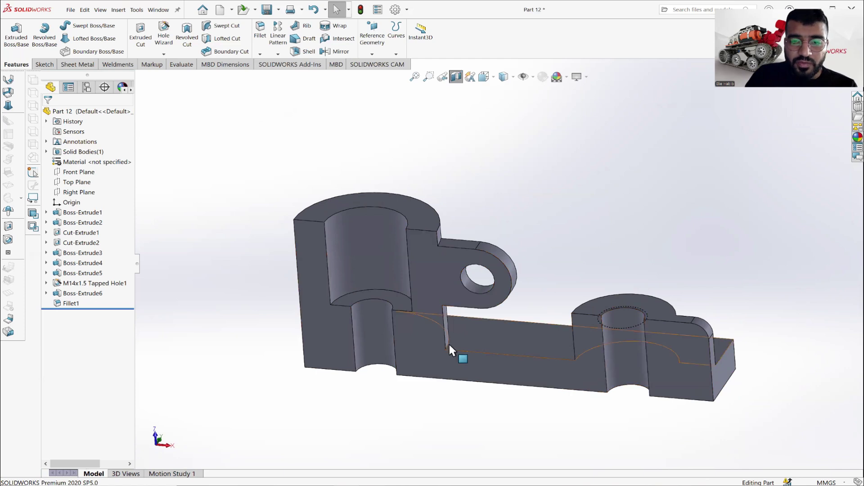
{"action": "middle_click_drag", "start_coordinate": [546, 366], "coordinate": [504, 380]}
{"action": "key", "text": "alt+Tab"}
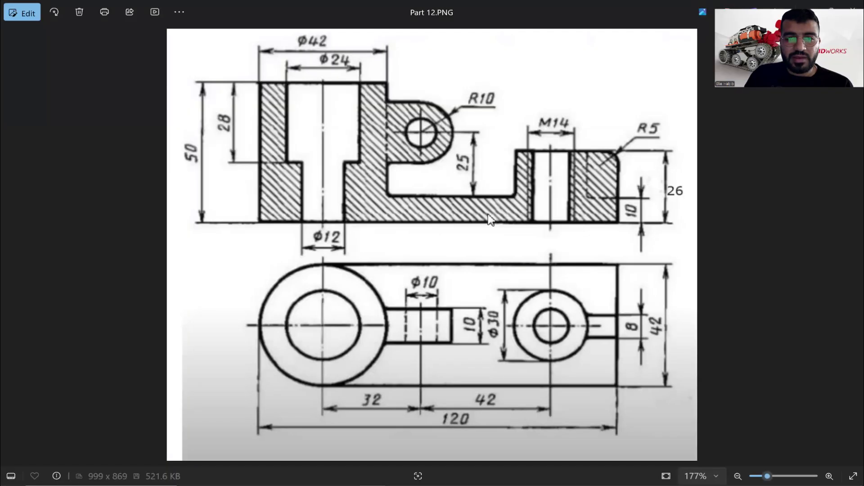
{"action": "left_click", "coordinate": [382, 485]}
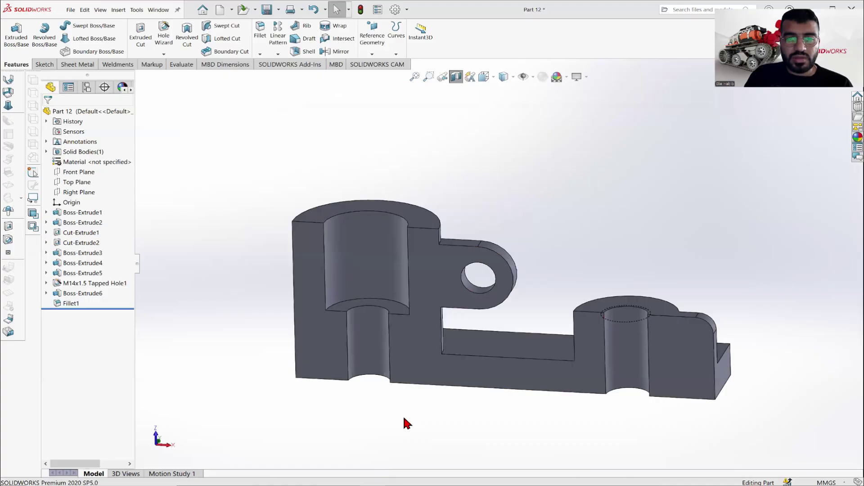
{"action": "left_click", "coordinate": [383, 485]}
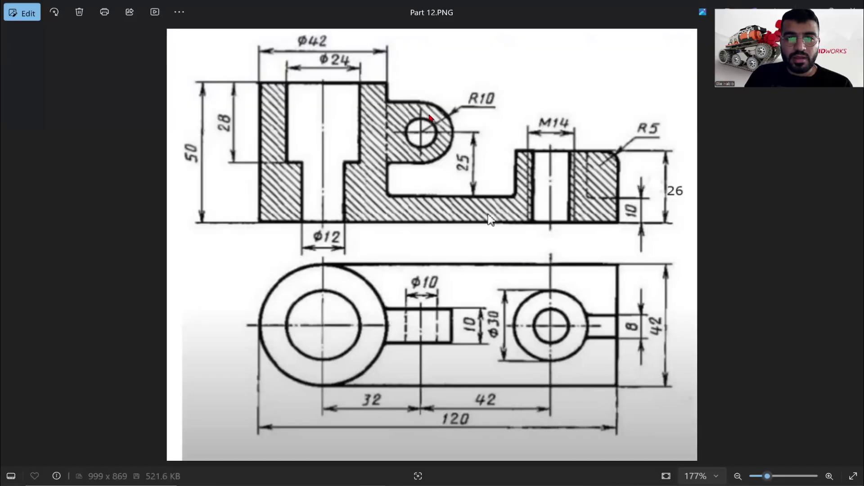
{"action": "key", "text": "alt+Tab"}
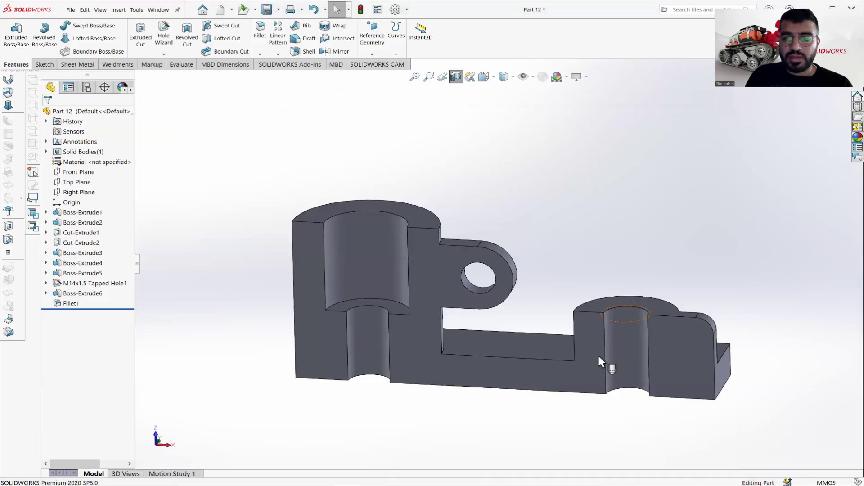
{"action": "key", "text": "super+d"}
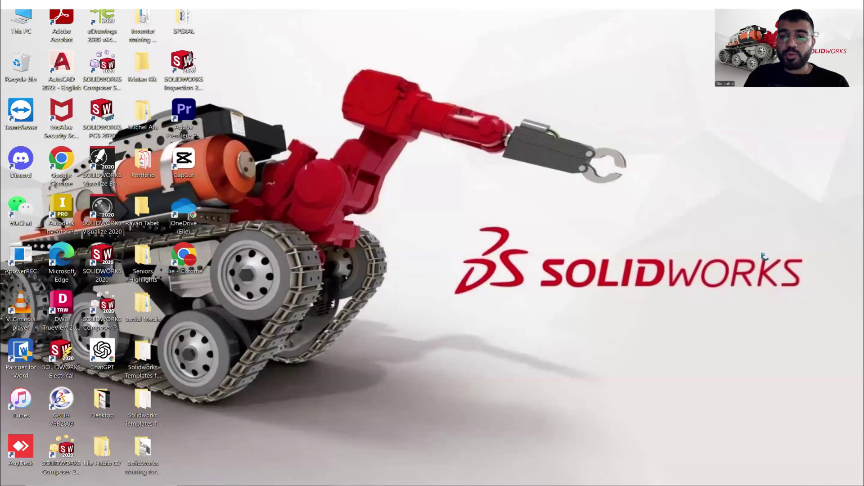
{"action": "key", "text": "super+d"}
{"action": "left_click", "coordinate": [459, 81]}
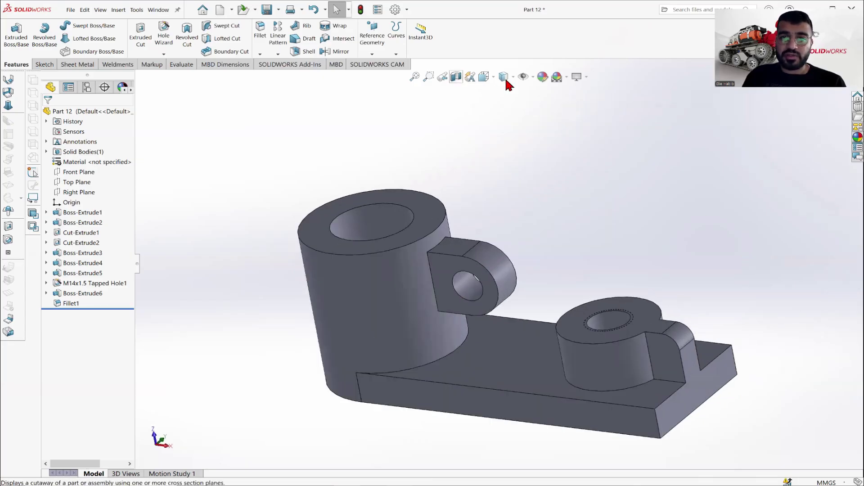
Step: Set the whole part's appearance to the light magenta standard colour, RGB 255, 128, 255
{"action": "left_click", "coordinate": [91, 113]}
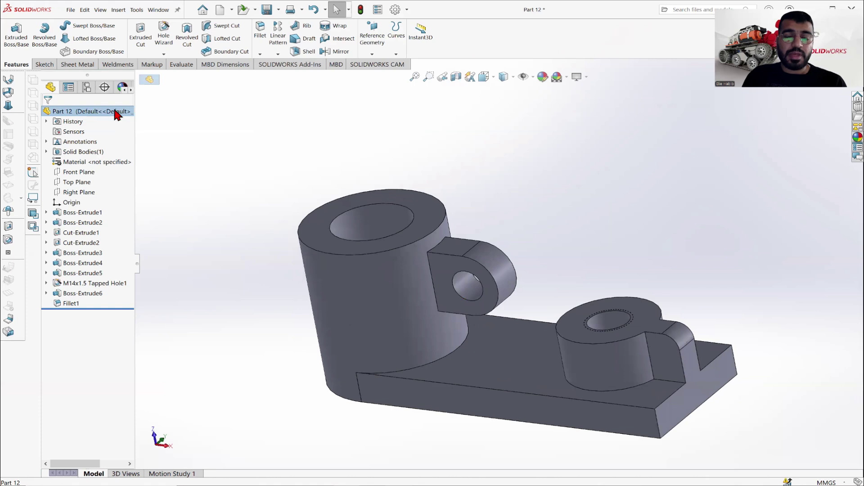
{"action": "left_click", "coordinate": [543, 79]}
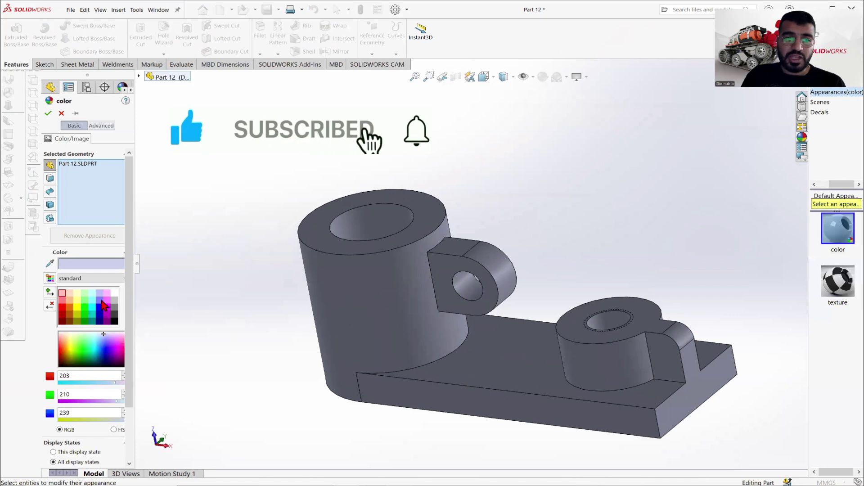
{"action": "left_click", "coordinate": [100, 300]}
{"action": "left_click", "coordinate": [107, 300]}
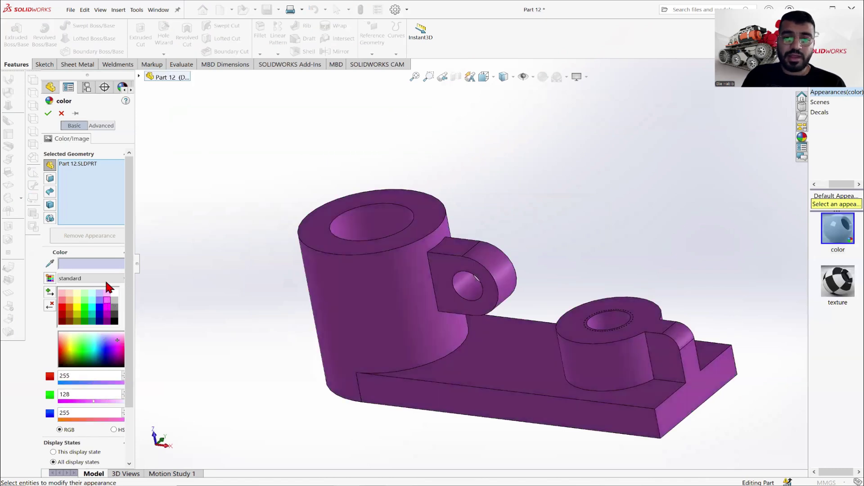